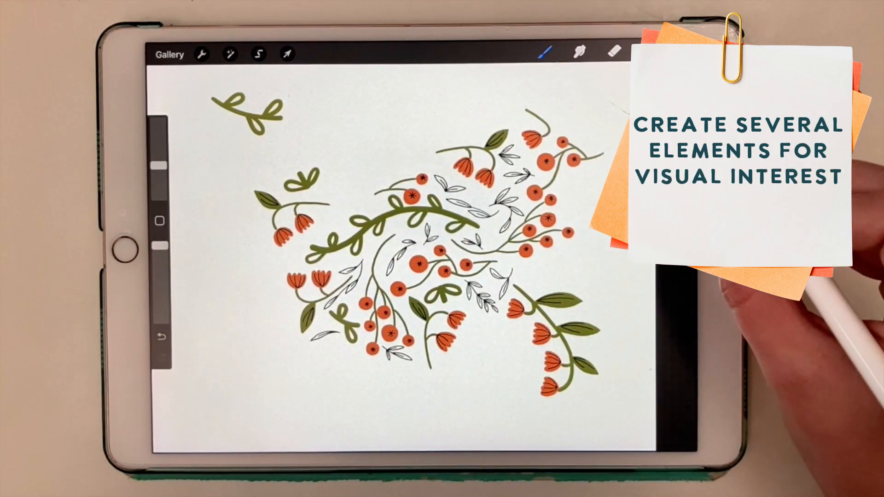
Step: Hide Layer 4, Layer 5 and Layer 3 one by one to examine their contents, and show all three again
{"action": "left_click", "coordinate": [649, 51]}
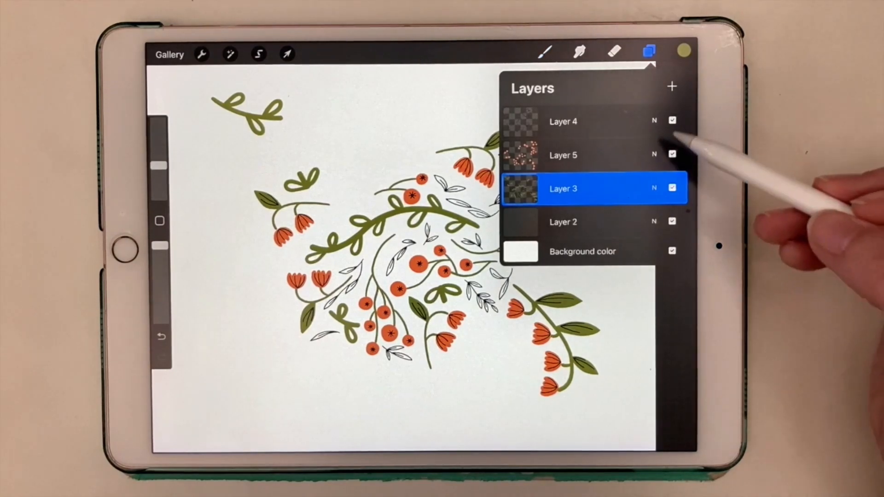
{"action": "left_click", "coordinate": [612, 121]}
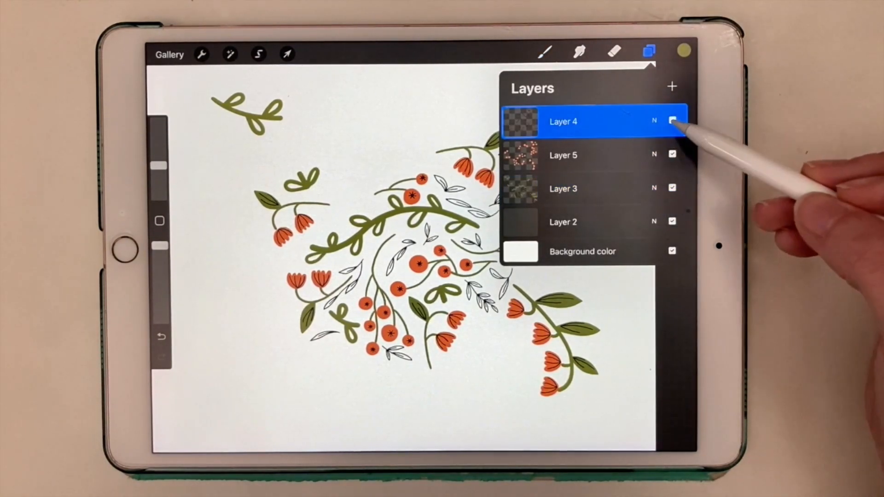
{"action": "left_click", "coordinate": [672, 120]}
{"action": "left_click", "coordinate": [673, 154]}
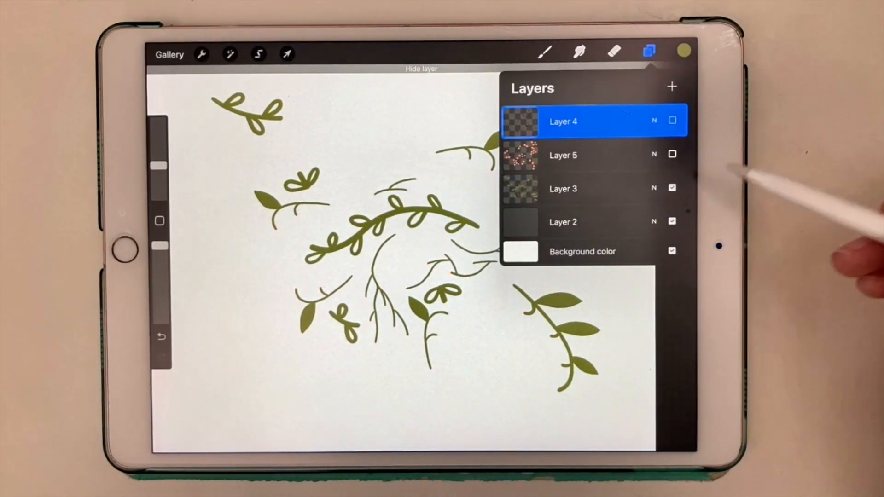
{"action": "left_click", "coordinate": [672, 188]}
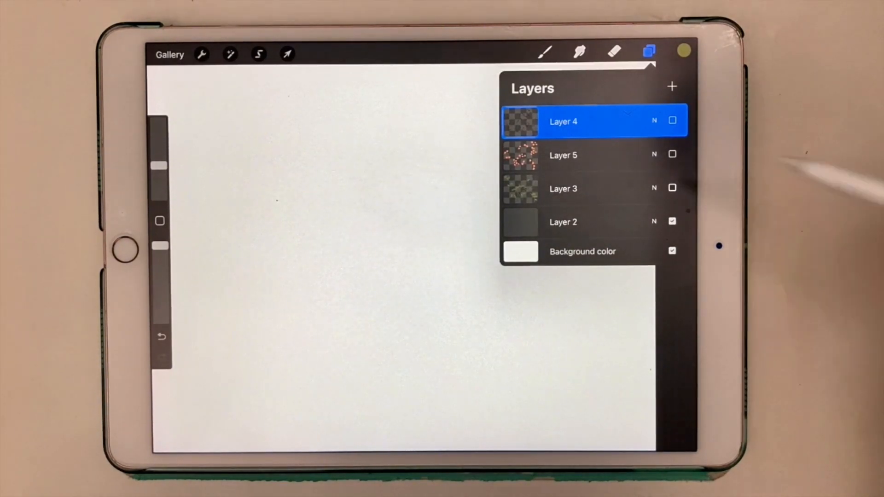
{"action": "left_click", "coordinate": [672, 188]}
{"action": "left_click", "coordinate": [672, 154]}
{"action": "left_click", "coordinate": [673, 120]}
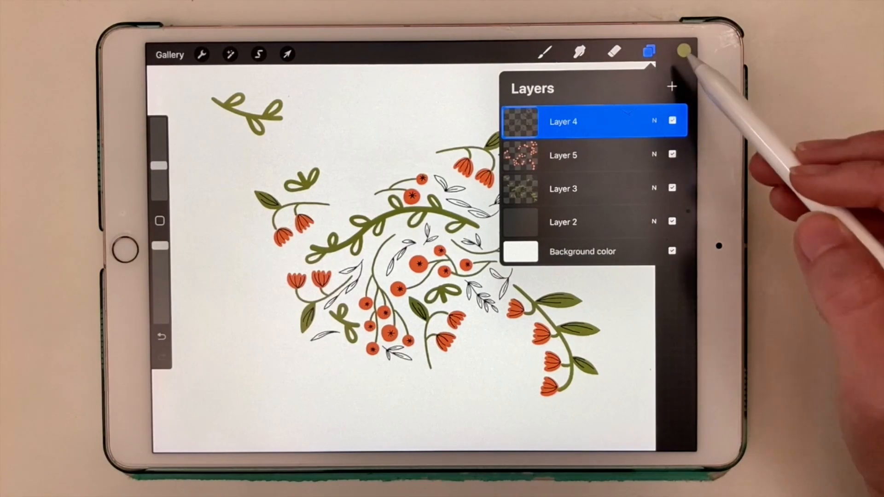
Step: Pick black from the recent colours and fill the flowers and berries on Layer 5 with it, keeping Alpha Lock on
{"action": "left_click", "coordinate": [684, 50]}
{"action": "left_click", "coordinate": [552, 330]}
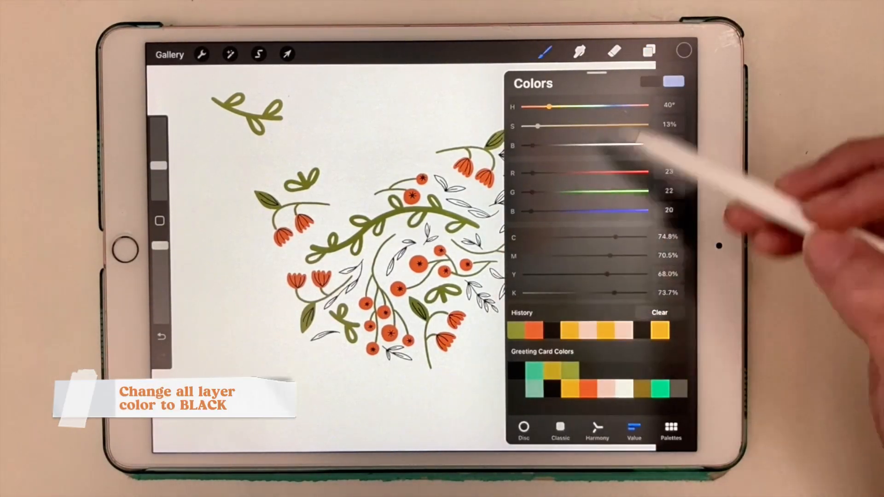
{"action": "left_click", "coordinate": [649, 50]}
{"action": "left_click", "coordinate": [576, 155]}
{"action": "left_click", "coordinate": [563, 158]}
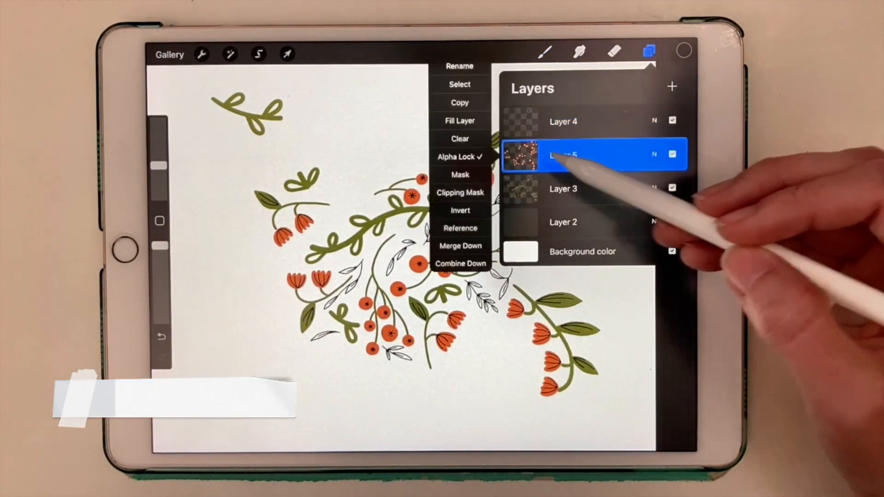
{"action": "left_click", "coordinate": [476, 158]}
{"action": "left_click", "coordinate": [541, 158]}
{"action": "left_click", "coordinate": [460, 157]}
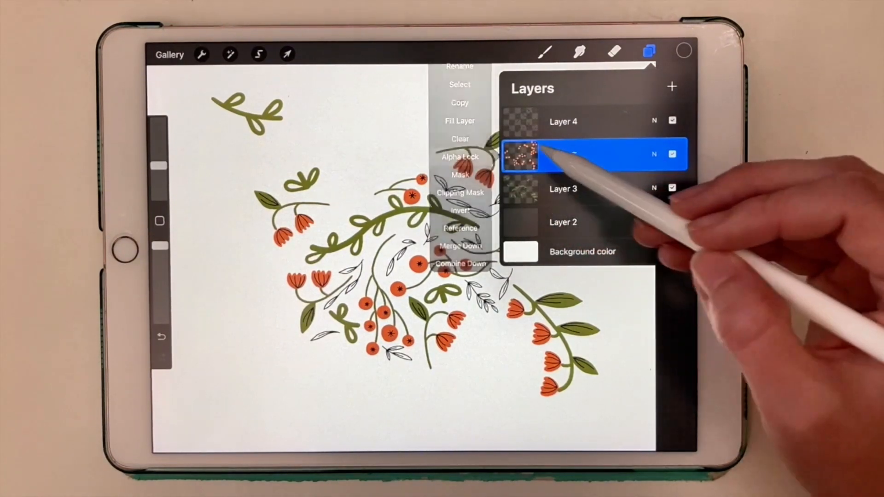
{"action": "left_click", "coordinate": [520, 155]}
{"action": "left_click", "coordinate": [459, 120]}
Step: Fill the stems and leaves on Layer 3 with black
{"action": "left_click", "coordinate": [564, 188]}
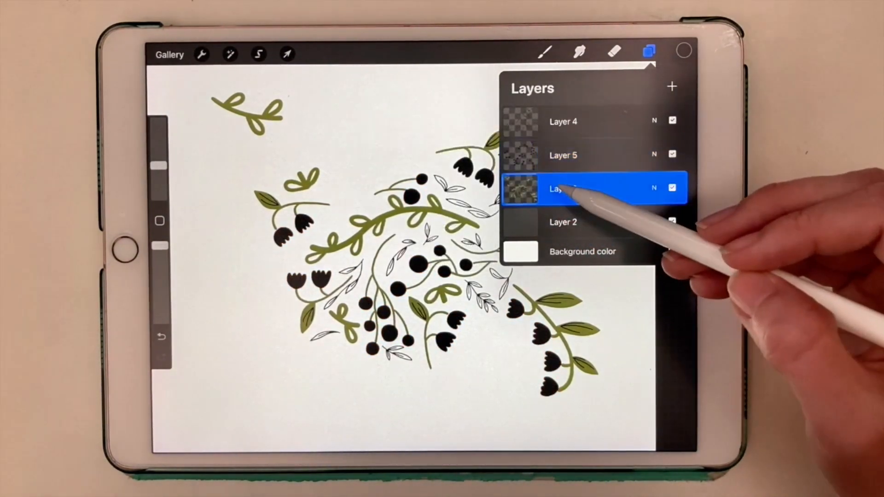
{"action": "left_click", "coordinate": [525, 189]}
{"action": "left_click", "coordinate": [461, 144]}
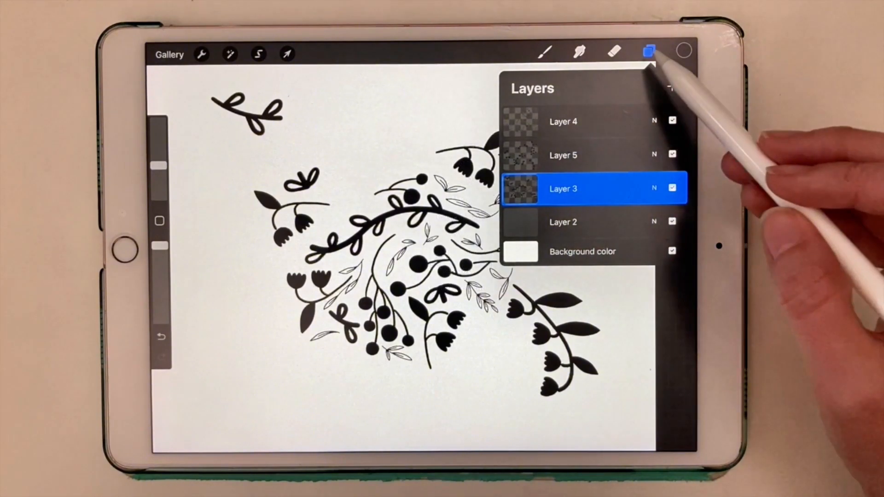
{"action": "left_click", "coordinate": [650, 51]}
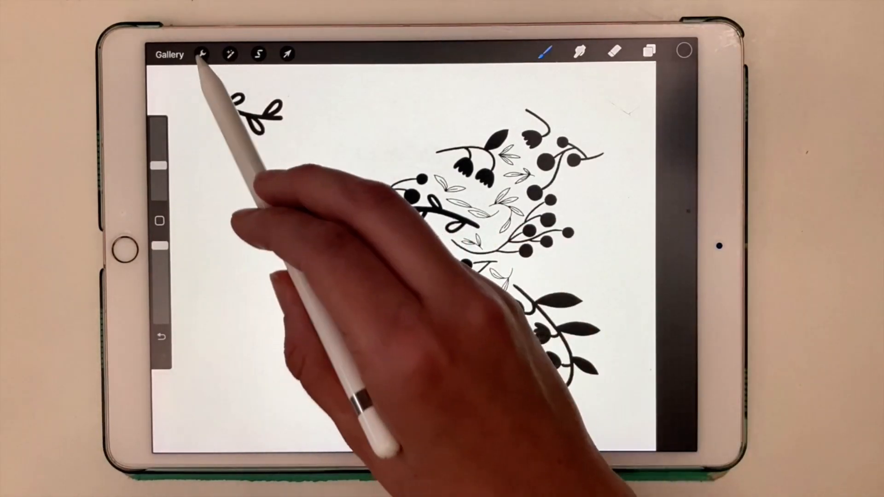
Step: Export the artwork as a PSD file and send it to the MacBook Pro through AirDrop
{"action": "left_click", "coordinate": [202, 54]}
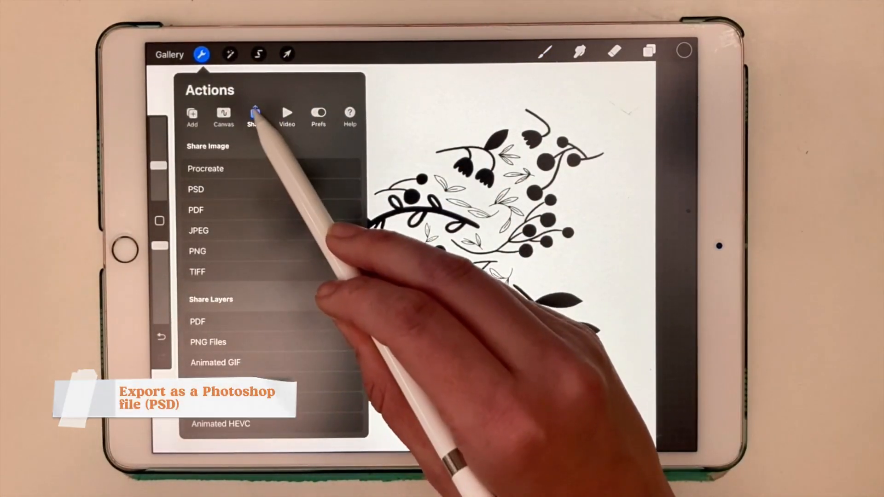
{"action": "left_click", "coordinate": [217, 190]}
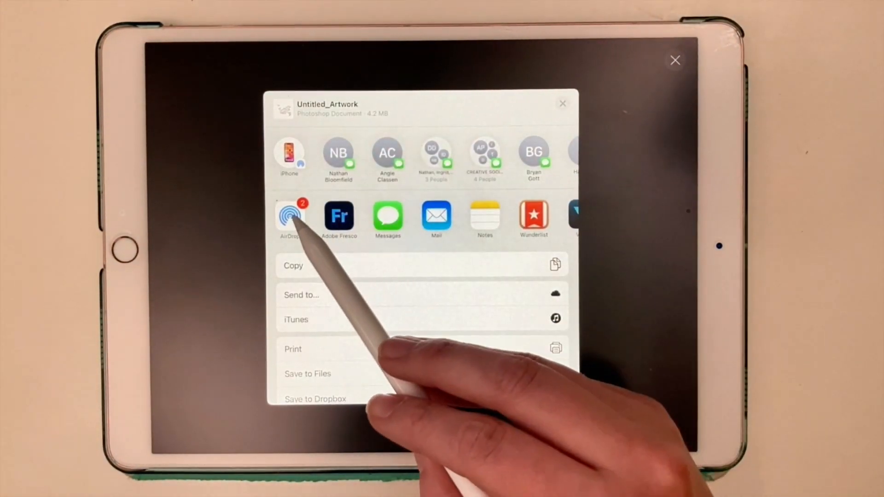
{"action": "left_click", "coordinate": [290, 216]}
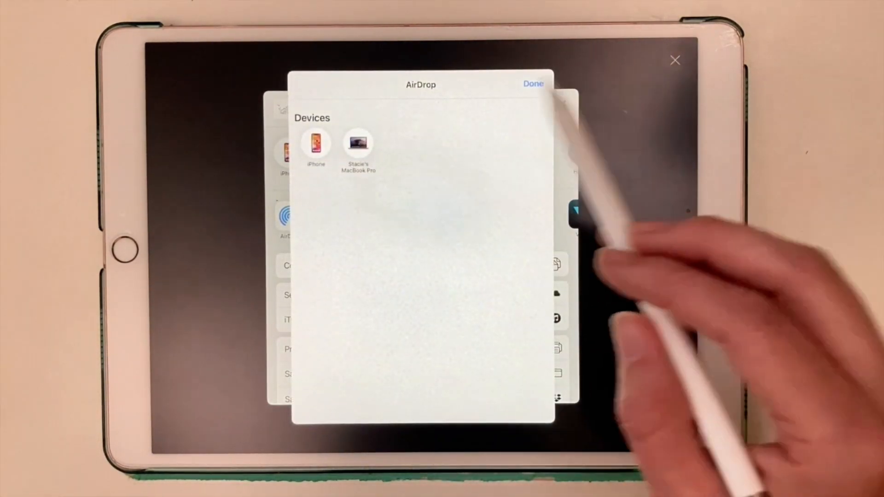
{"action": "left_click", "coordinate": [358, 144]}
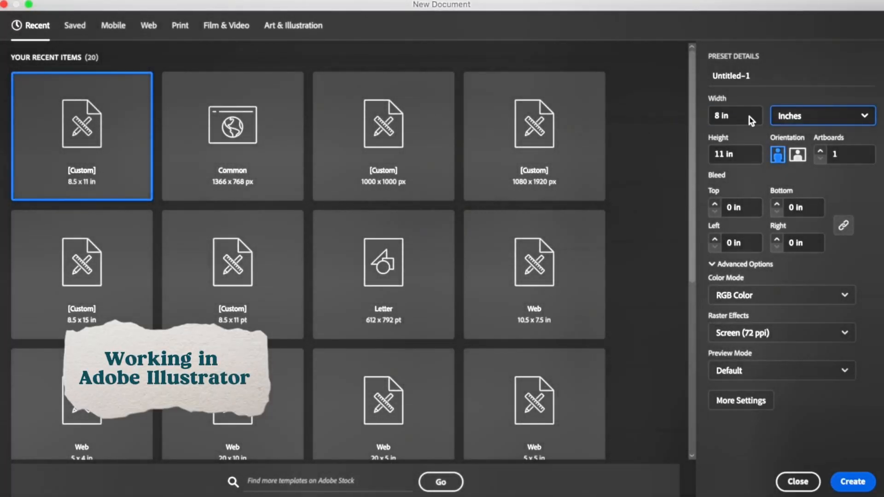
Step: In Adobe Illustrator, create an 8 x 8 in document with CMYK Color and High (300 ppi) raster effects
{"action": "double_click", "coordinate": [727, 157]}
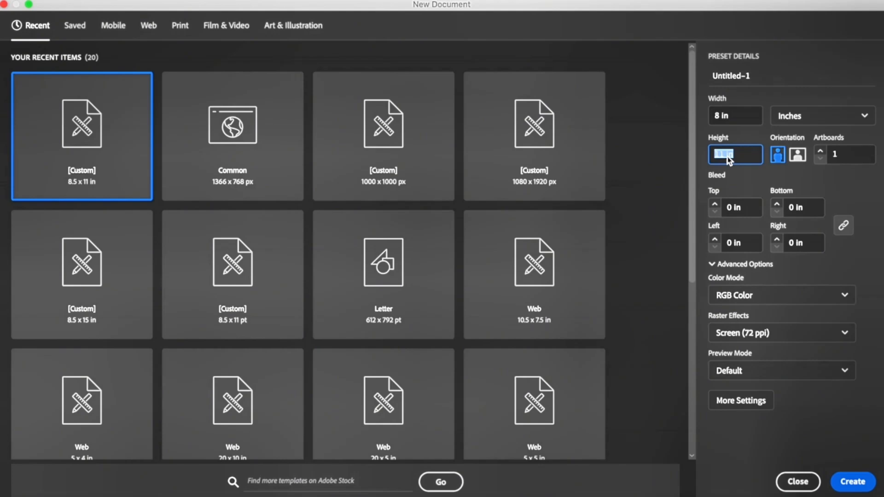
{"action": "type", "text": "8"}
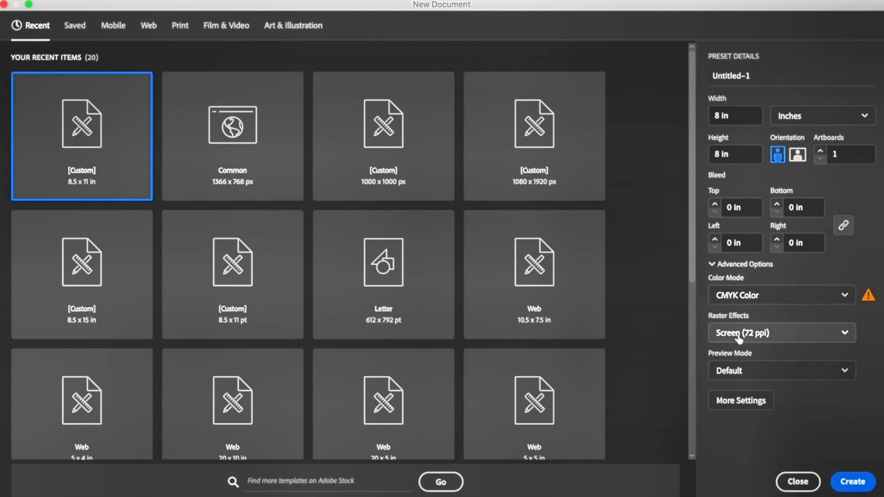
{"action": "left_click", "coordinate": [746, 333]}
{"action": "left_click", "coordinate": [742, 357]}
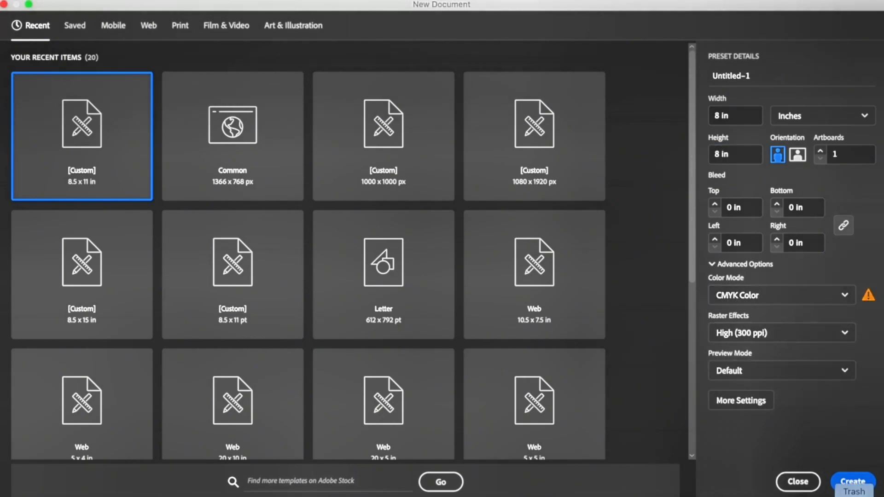
{"action": "left_click", "coordinate": [852, 482]}
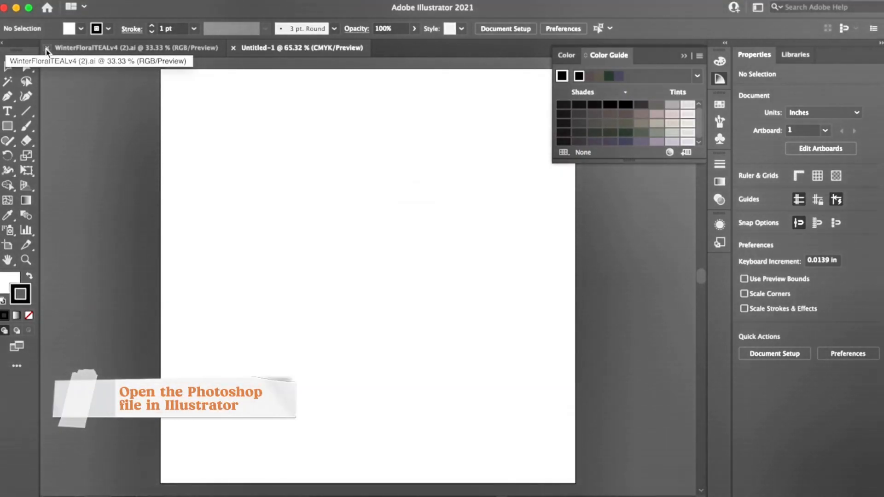
Step: Close the WinterFloralTEALv4 (2).ai document and open Untitled_Artwork 3.psd from Downloads with its layers converted to objects
{"action": "left_click", "coordinate": [47, 47]}
{"action": "left_click", "coordinate": [686, 56]}
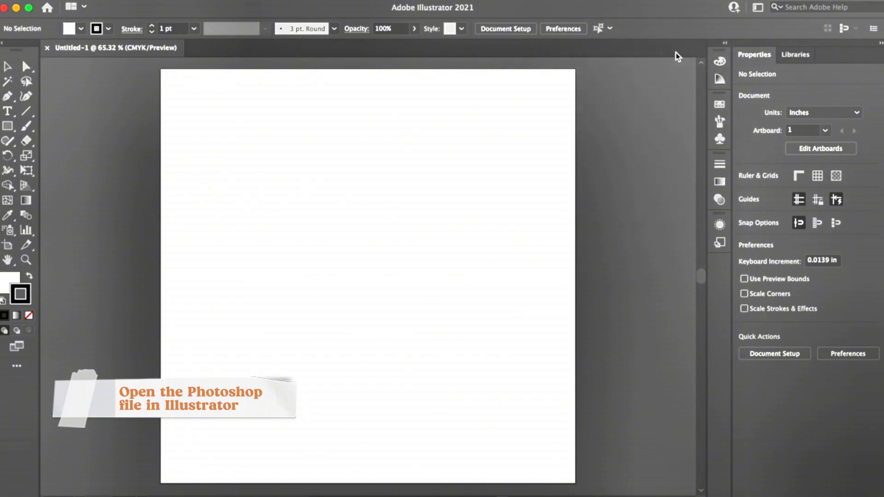
{"action": "left_click", "coordinate": [113, 1]}
{"action": "left_click", "coordinate": [109, 29]}
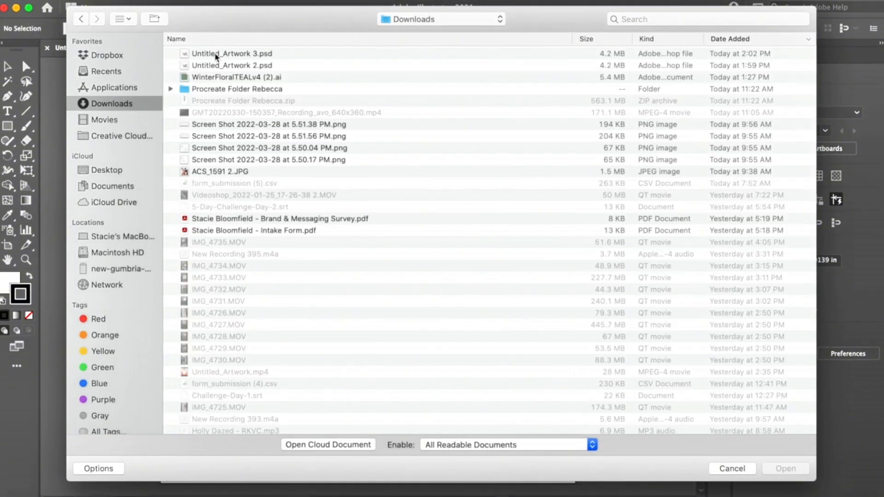
{"action": "left_click", "coordinate": [216, 55]}
{"action": "left_click", "coordinate": [773, 470]}
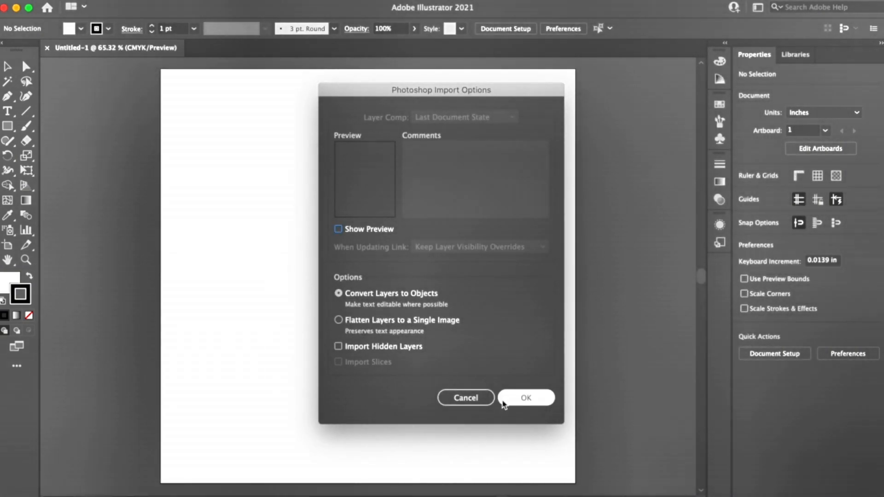
{"action": "left_click", "coordinate": [519, 398]}
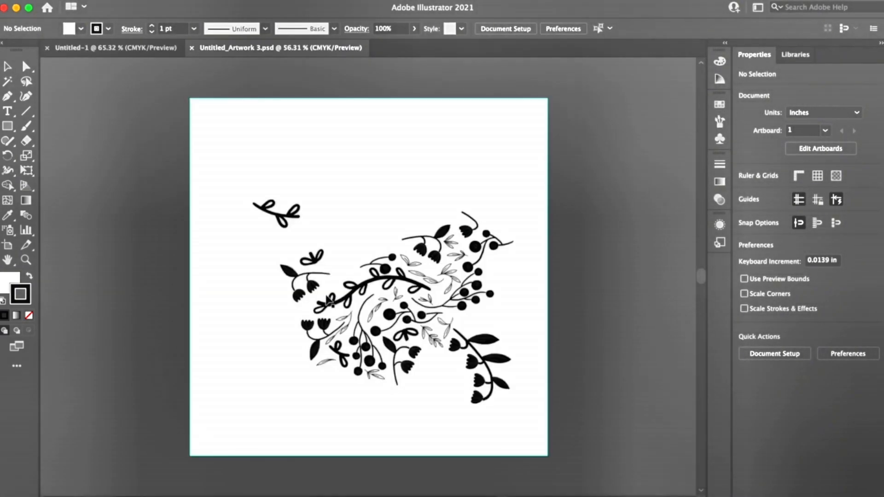
Step: Check the dimensions of the imported file's artboard
{"action": "left_click", "coordinate": [824, 149]}
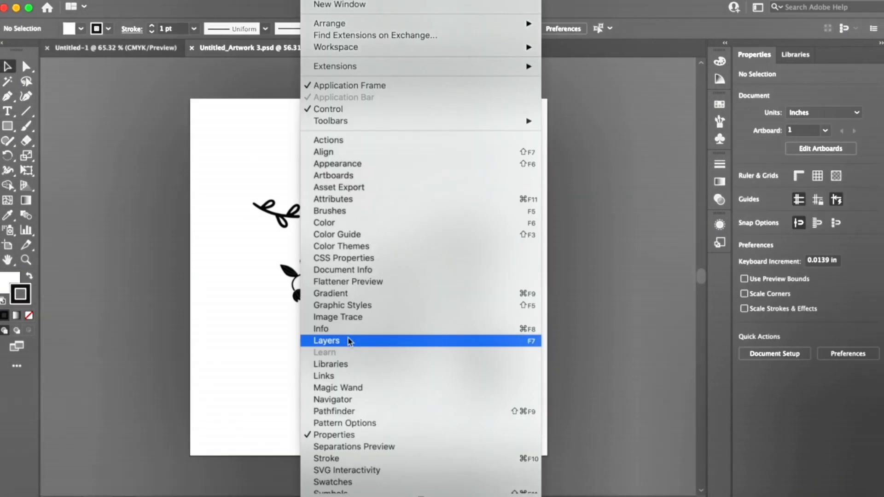
{"action": "left_click", "coordinate": [349, 342]}
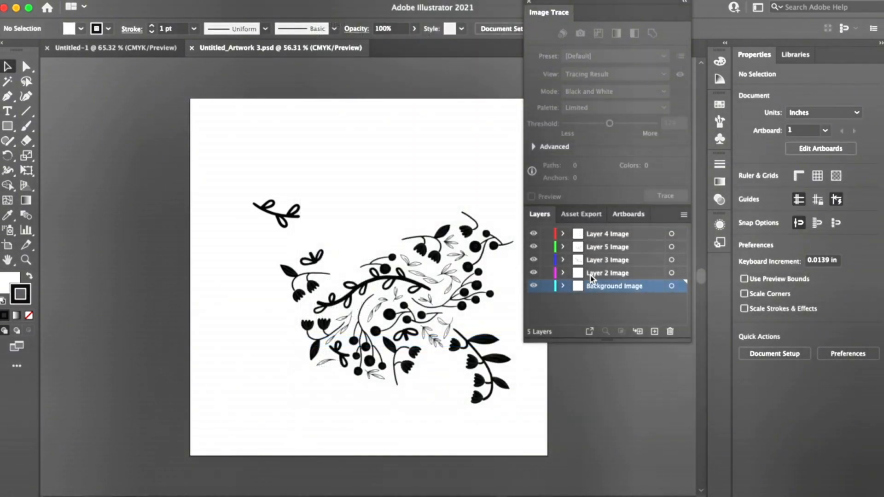
Step: Select all the imported artwork and bring up the Image Trace options
{"action": "key", "text": "super+a"}
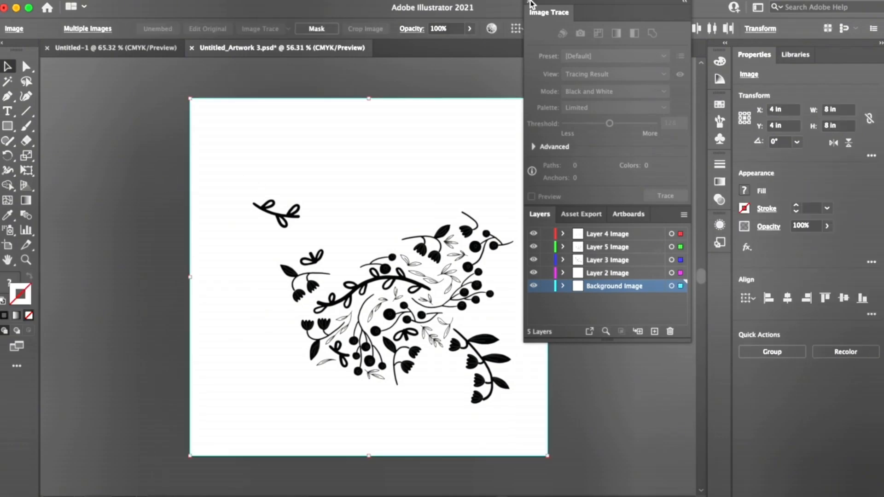
{"action": "left_click", "coordinate": [317, 0]}
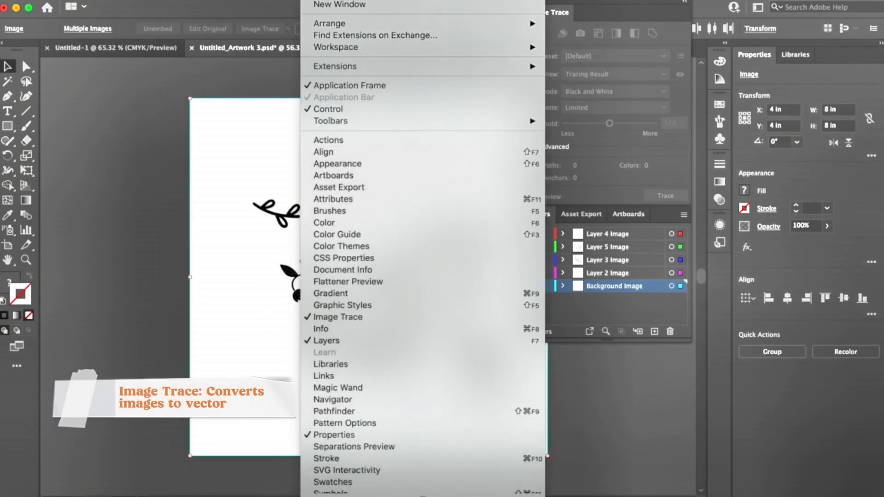
{"action": "left_click", "coordinate": [375, 318]}
{"action": "left_click", "coordinate": [318, 1]}
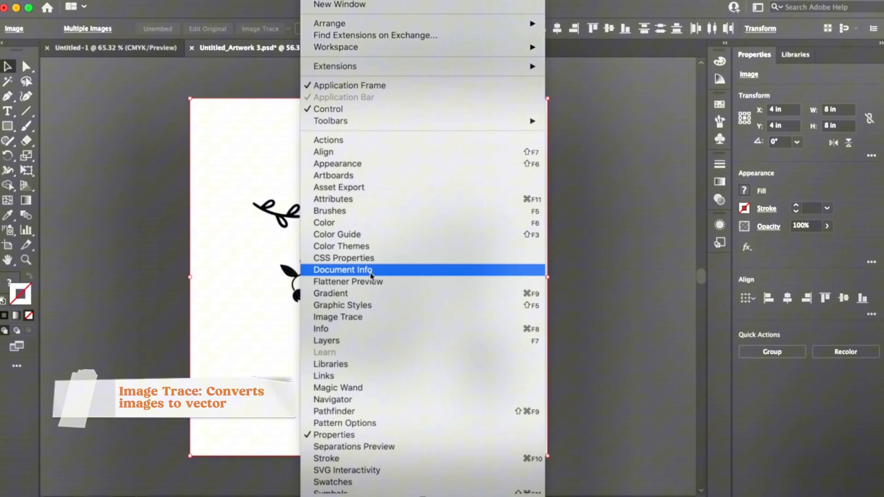
{"action": "left_click", "coordinate": [364, 317]}
Step: Hide the Background Image layer and select the artwork on Layer 4 Image
{"action": "left_click", "coordinate": [488, 384]}
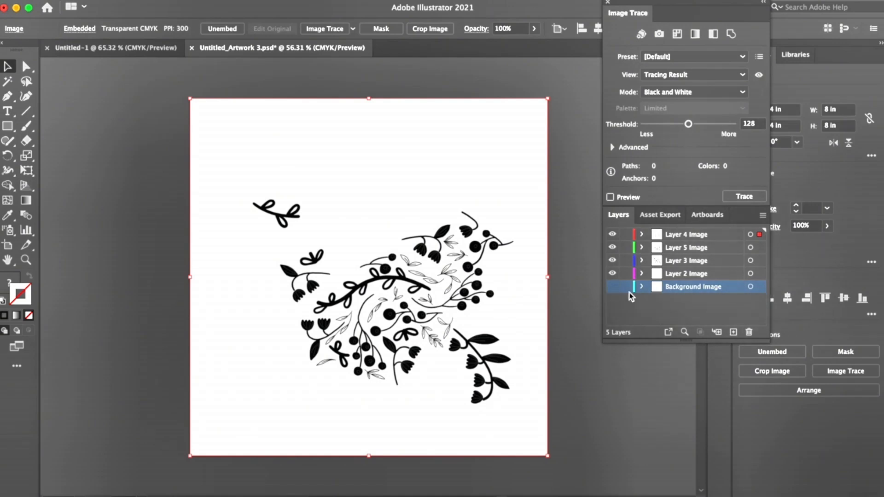
{"action": "left_click", "coordinate": [590, 382]}
{"action": "left_click", "coordinate": [653, 278]}
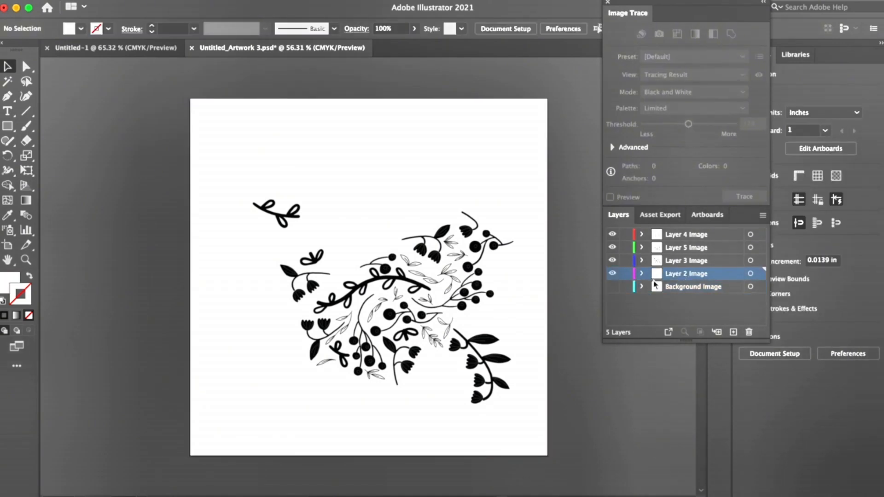
{"action": "left_click", "coordinate": [466, 304]}
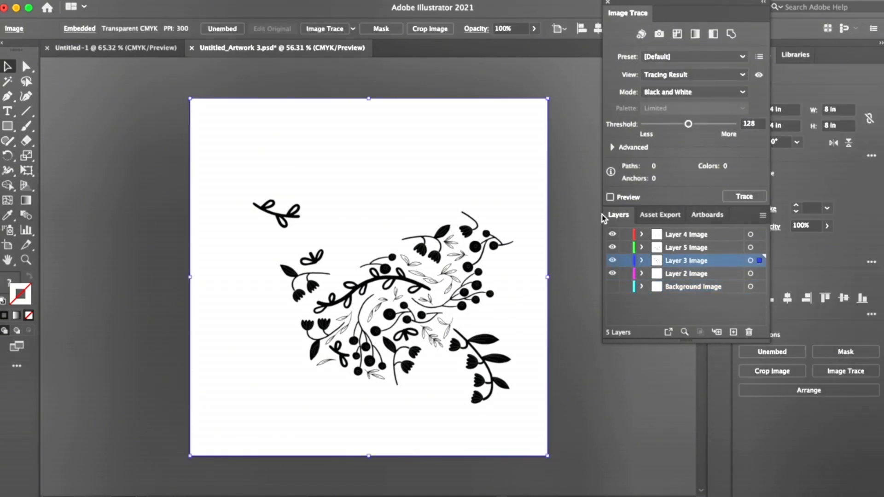
{"action": "left_click", "coordinate": [641, 236]}
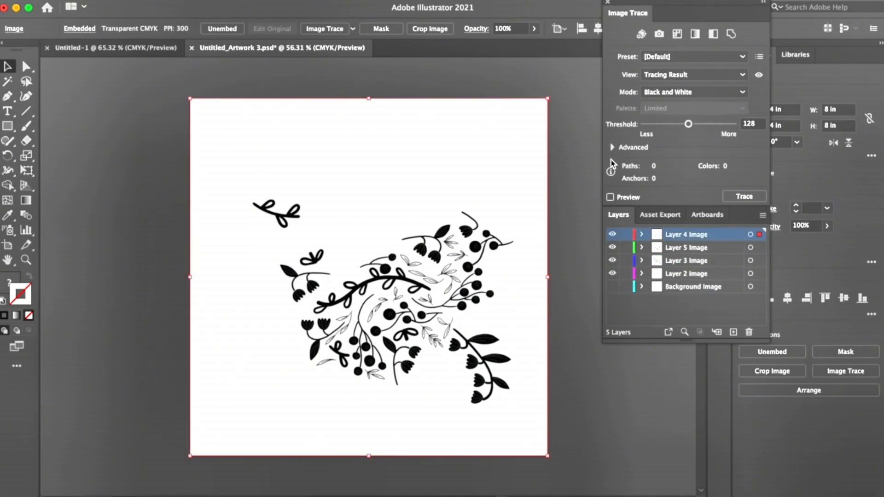
Step: Enable Ignore White in the advanced trace options and preview the trace of Layer 4 Image
{"action": "left_click", "coordinate": [613, 147]}
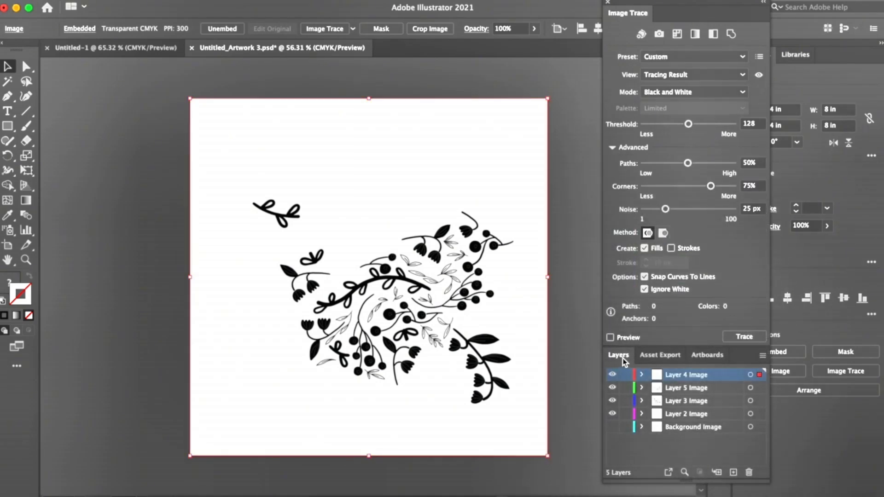
{"action": "left_click", "coordinate": [611, 338]}
{"action": "left_click", "coordinate": [572, 281]}
Step: Set the trace's Noise to 77 px while inspecting the floral details at 200% magnification
{"action": "left_click", "coordinate": [26, 260]}
{"action": "left_click", "coordinate": [206, 291]}
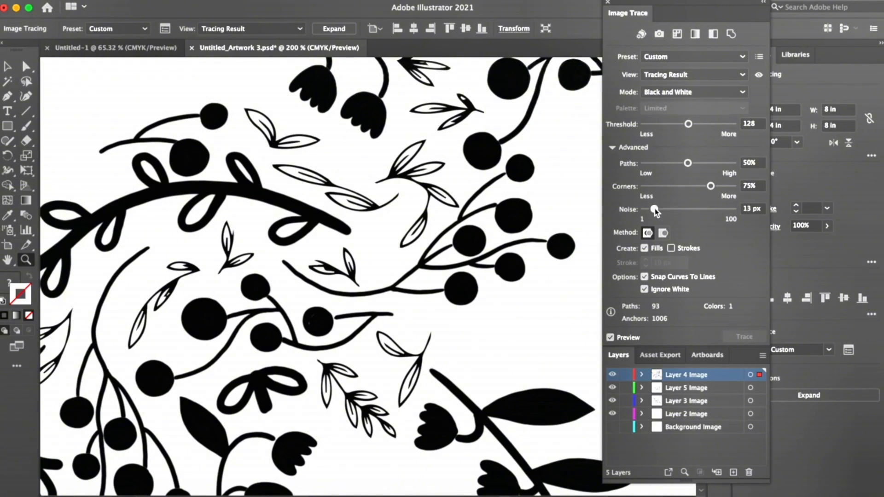
{"action": "left_click_drag", "start_coordinate": [656, 212], "coordinate": [688, 212]}
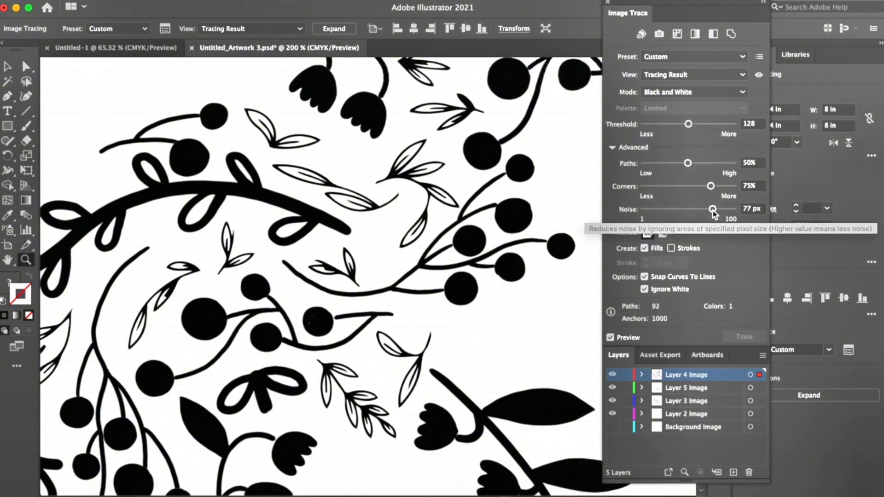
Step: Set the trace's Paths to 73% and lock the Layer 4 Image layer
{"action": "left_click_drag", "start_coordinate": [688, 164], "coordinate": [709, 164]}
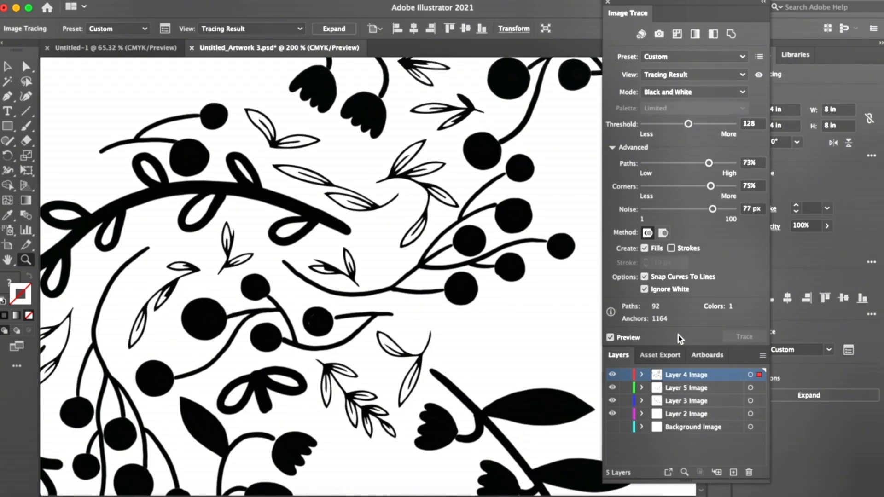
{"action": "left_click", "coordinate": [626, 375]}
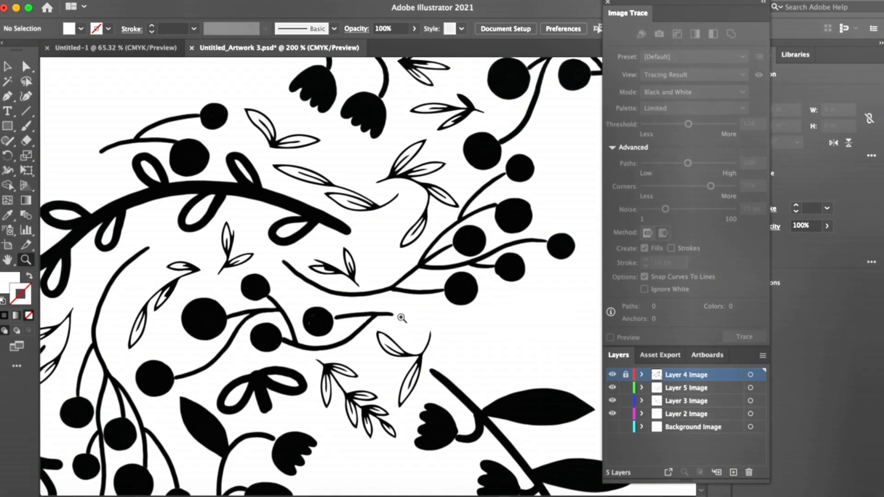
Step: Trace the Layer 3 Image artwork in Black and White with Ignore White enabled, and lock its layer
{"action": "key", "text": "super+minus"}
{"action": "key", "text": "super+minus"}
{"action": "key", "text": "super+minus"}
{"action": "left_click", "coordinate": [7, 67]}
{"action": "left_click", "coordinate": [324, 339]}
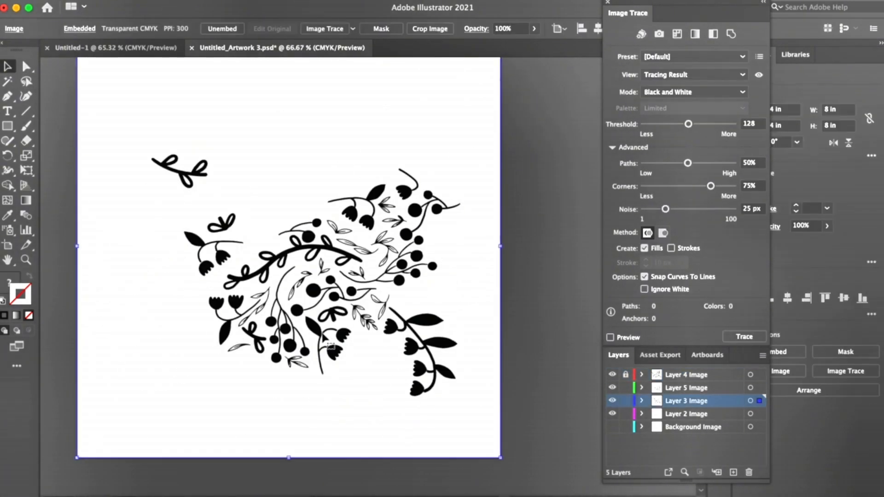
{"action": "key", "text": "super+equal"}
{"action": "key", "text": "super+equal"}
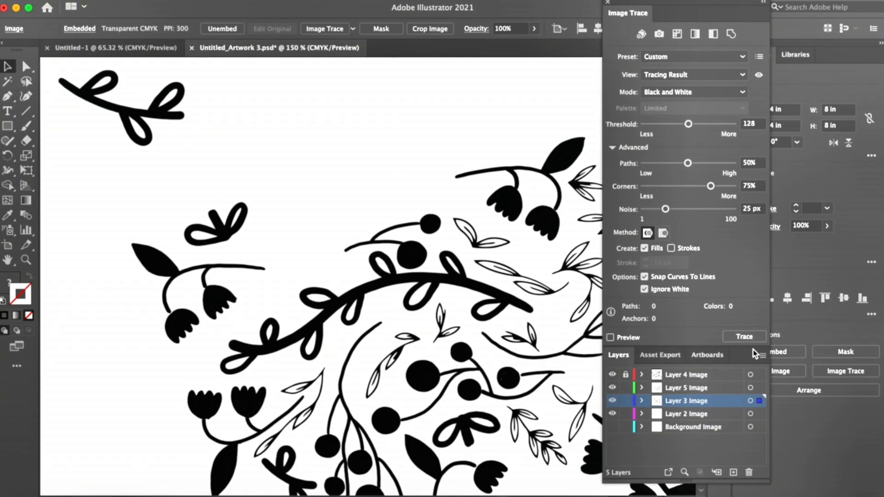
{"action": "left_click", "coordinate": [744, 337]}
{"action": "left_click", "coordinate": [576, 285]}
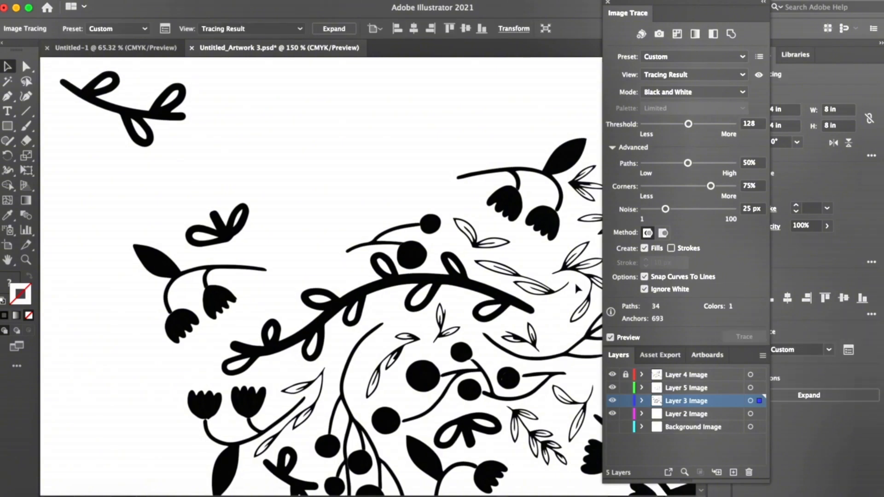
{"action": "left_click", "coordinate": [625, 402]}
Step: Trace the Layer 5 Image artwork in Black and White with Ignore White enabled, and lock its layer
{"action": "left_click", "coordinate": [489, 360]}
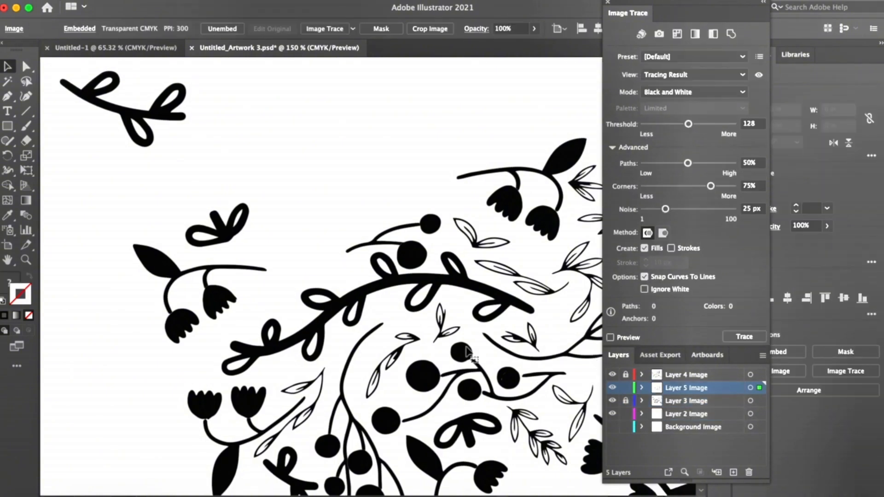
{"action": "left_click", "coordinate": [744, 337]}
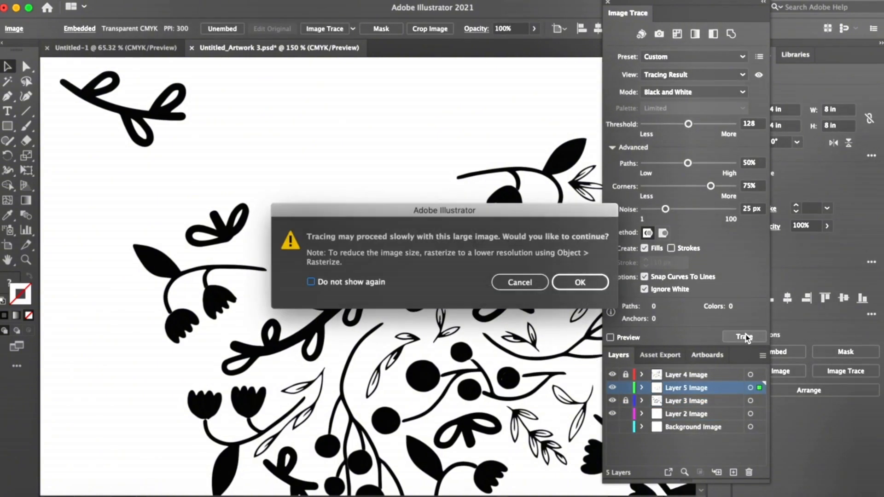
{"action": "left_click", "coordinate": [578, 284]}
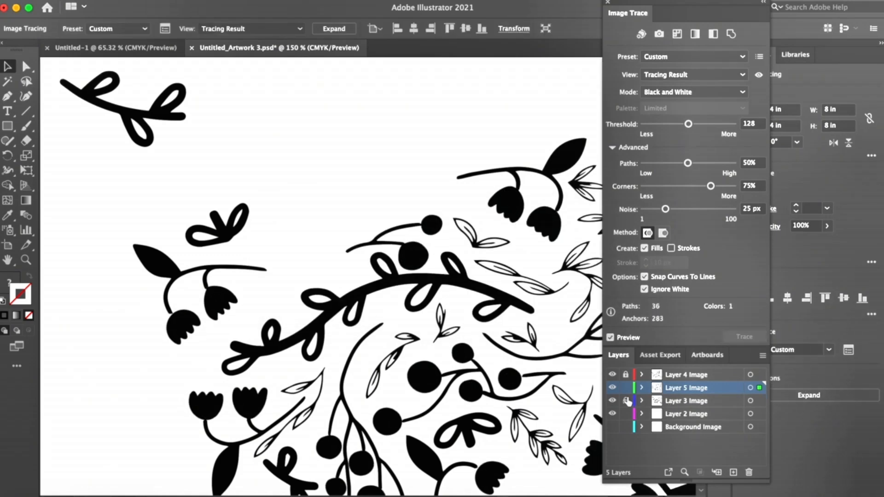
{"action": "left_click", "coordinate": [626, 387]}
Step: Unlock the three traced layers and hide the Layer 2 Image layer
{"action": "key", "text": "super+minus"}
{"action": "key", "text": "super+minus"}
{"action": "key", "text": "super+minus"}
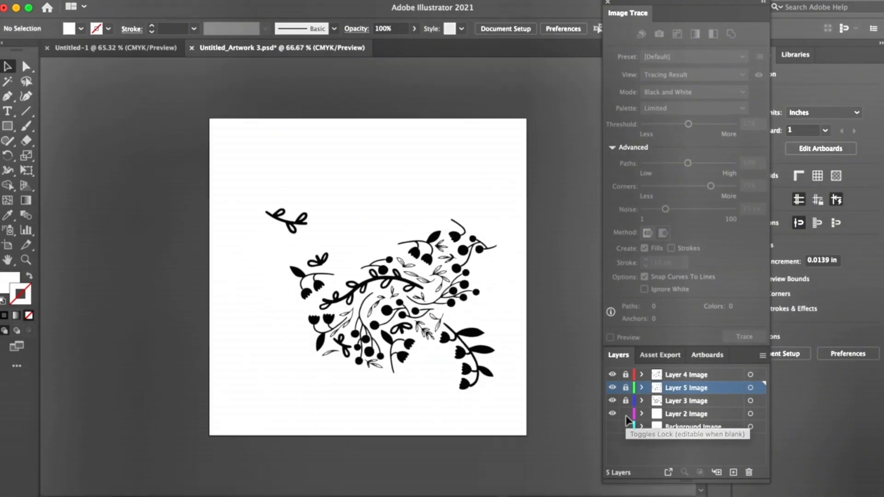
{"action": "left_click", "coordinate": [627, 401]}
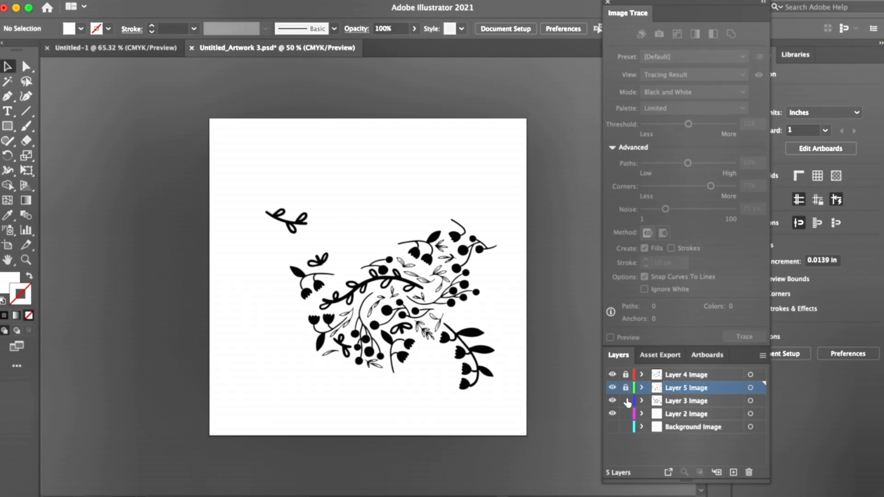
{"action": "left_click", "coordinate": [626, 389]}
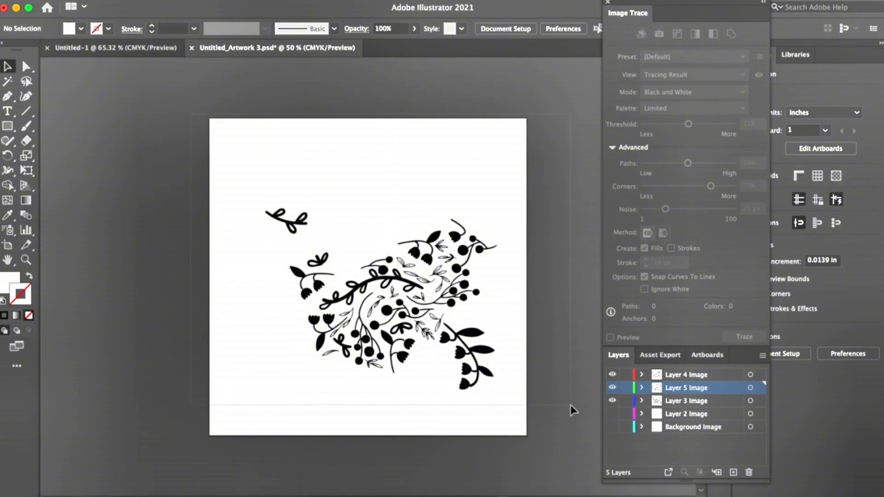
Step: Select all the traced artwork and expand it with Object and Fill enabled
{"action": "key", "text": "super+a"}
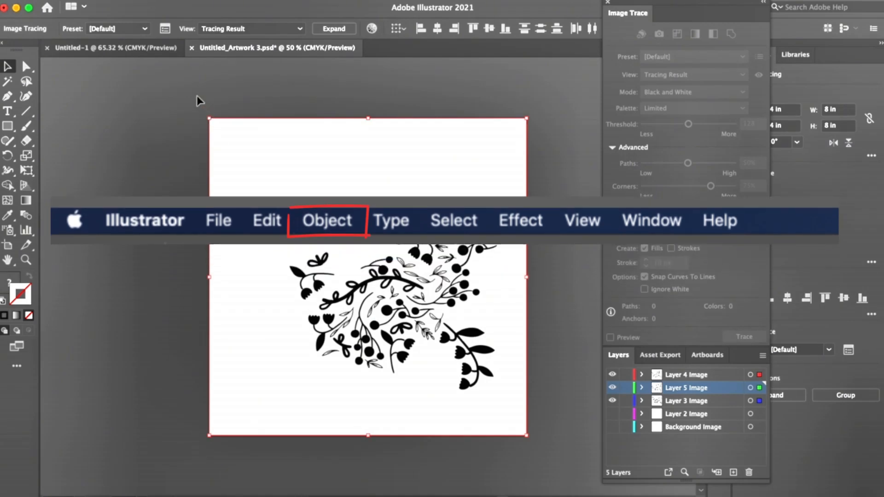
{"action": "left_click", "coordinate": [148, 0]}
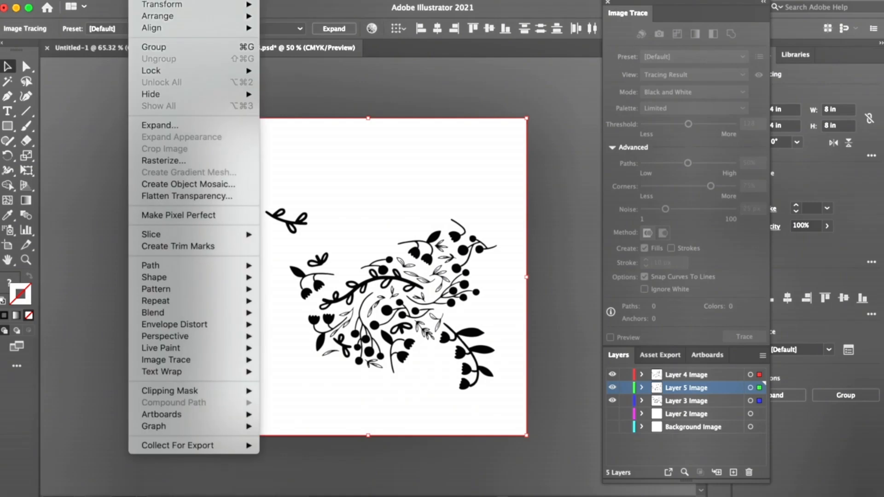
{"action": "left_click", "coordinate": [163, 129]}
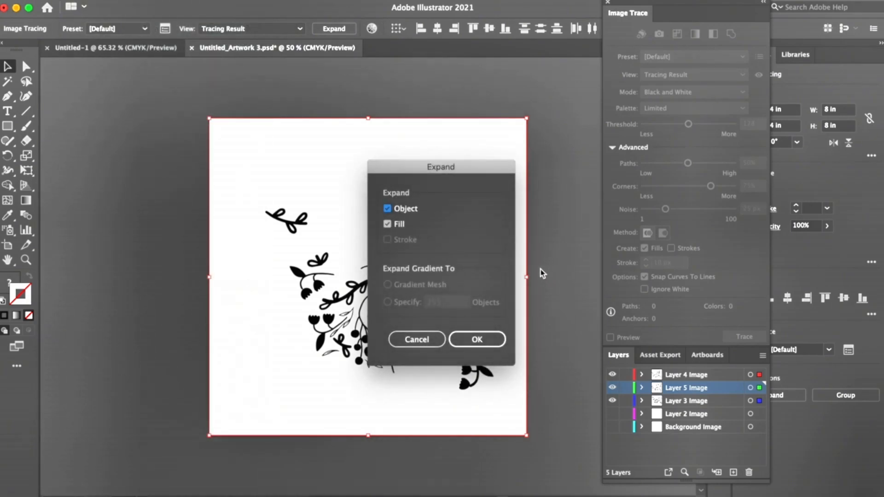
{"action": "left_click", "coordinate": [490, 343]}
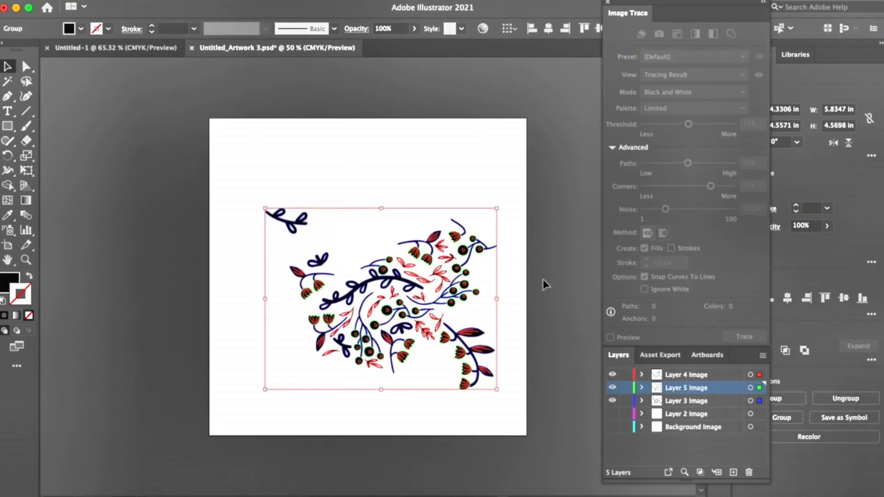
Step: Move the expanded floral artwork up on the artboard and enlarge it until it extends past the artboard's edges
{"action": "mouse_move", "coordinate": [383, 280]}
{"action": "left_mouse_down"}
{"action": "mouse_move", "coordinate": [343, 219]}
{"action": "mouse_move", "coordinate": [311, 231]}
{"action": "mouse_move", "coordinate": [190, 241]}
{"action": "mouse_move", "coordinate": [163, 260]}
{"action": "mouse_move", "coordinate": [99, 256]}
{"action": "mouse_move", "coordinate": [368, 258]}
{"action": "mouse_move", "coordinate": [396, 273]}
{"action": "mouse_move", "coordinate": [345, 266]}
{"action": "mouse_move", "coordinate": [364, 265]}
{"action": "left_mouse_up"}
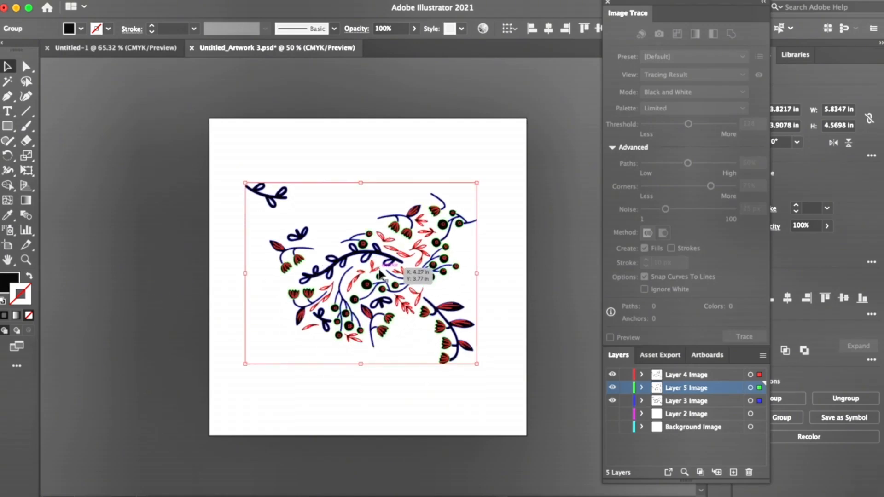
{"action": "left_click_drag", "start_coordinate": [377, 289], "coordinate": [385, 293]}
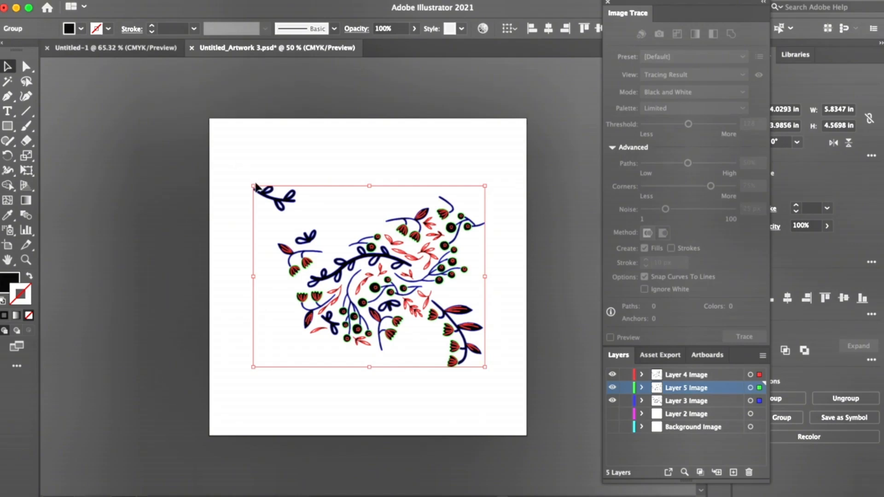
{"action": "left_click_drag", "start_coordinate": [254, 186], "coordinate": [125, 85]}
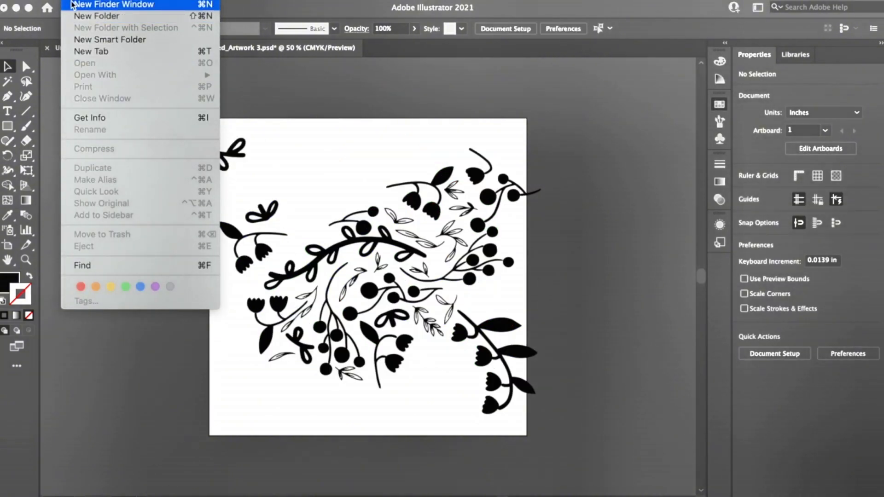
Step: Search the recent files in Finder for "brief" and open HolidayChallengeDesignBrief.pdf
{"action": "left_click", "coordinate": [268, 78]}
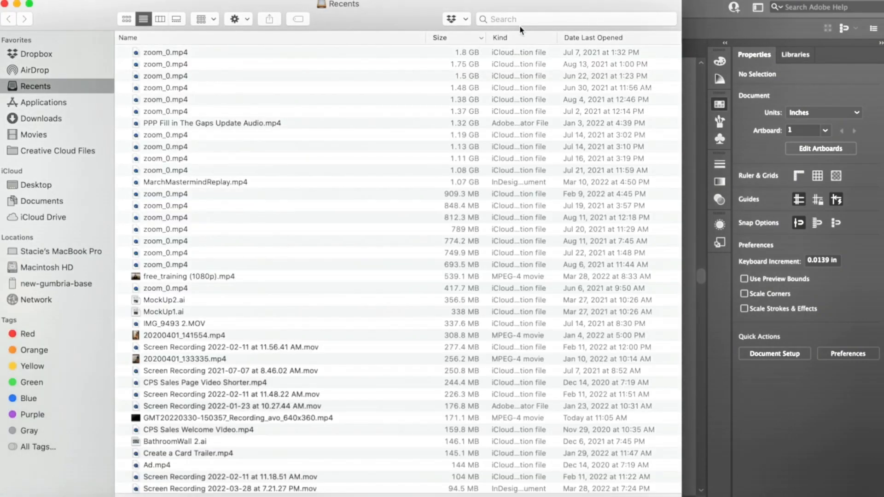
{"action": "left_click", "coordinate": [520, 24]}
{"action": "type", "text": "brief"}
{"action": "left_click", "coordinate": [230, 84]}
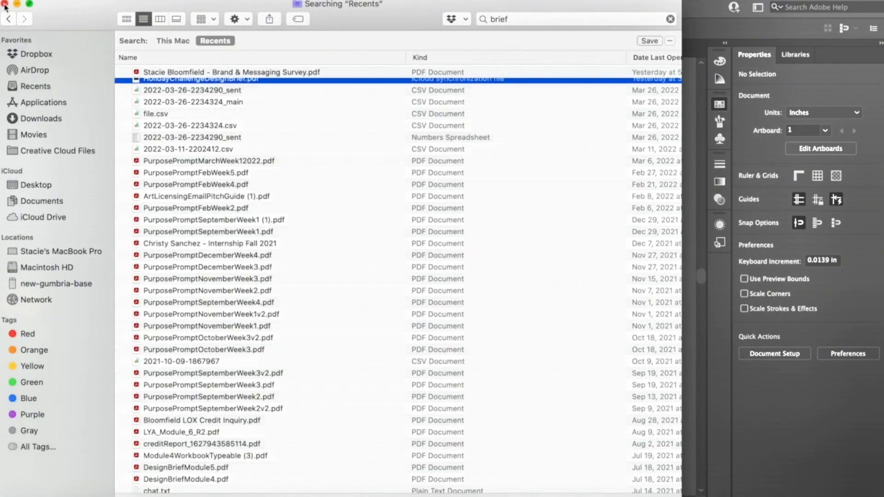
Step: Capture a screenshot of the Color Story circles and their HEX labels in the design brief
{"action": "scroll", "coordinate": [219, 214], "scroll_direction": "down", "scroll_amount": 20}
{"action": "key", "text": "super+shift+4"}
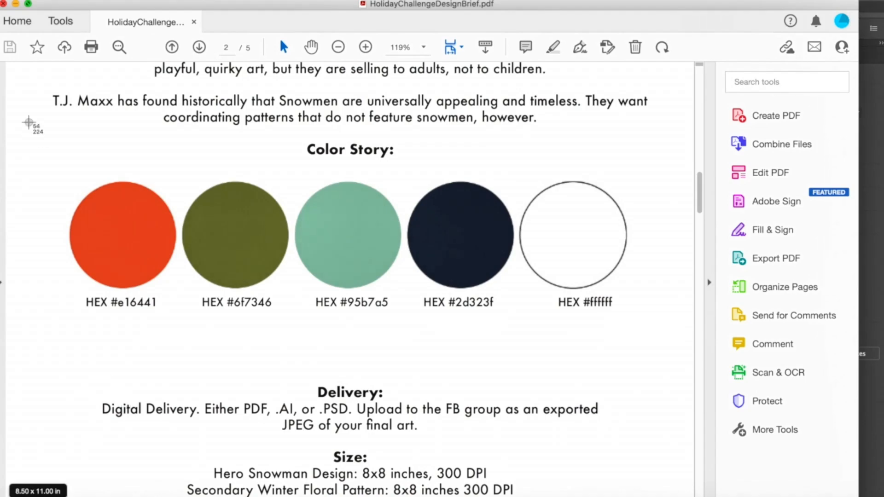
{"action": "left_click_drag", "start_coordinate": [34, 117], "coordinate": [653, 329]}
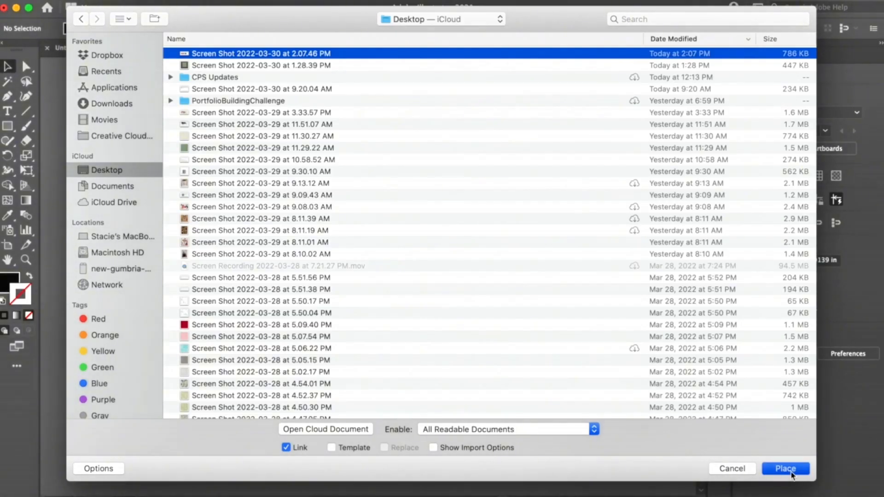
Step: Place the Color Story screenshot below the artboard in the Illustrator document and embed it
{"action": "left_click", "coordinate": [790, 472]}
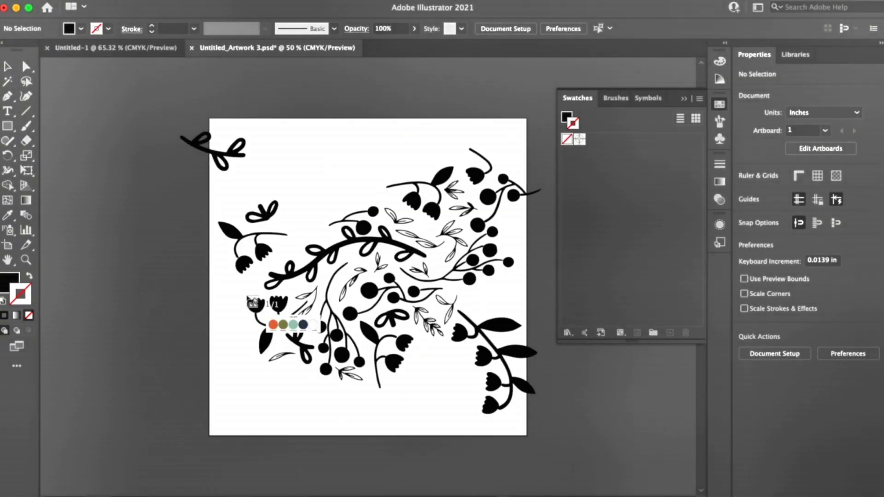
{"action": "scroll", "coordinate": [285, 313], "scroll_direction": "down", "scroll_amount": 5}
{"action": "left_click", "coordinate": [320, 390]}
{"action": "left_click", "coordinate": [772, 352]}
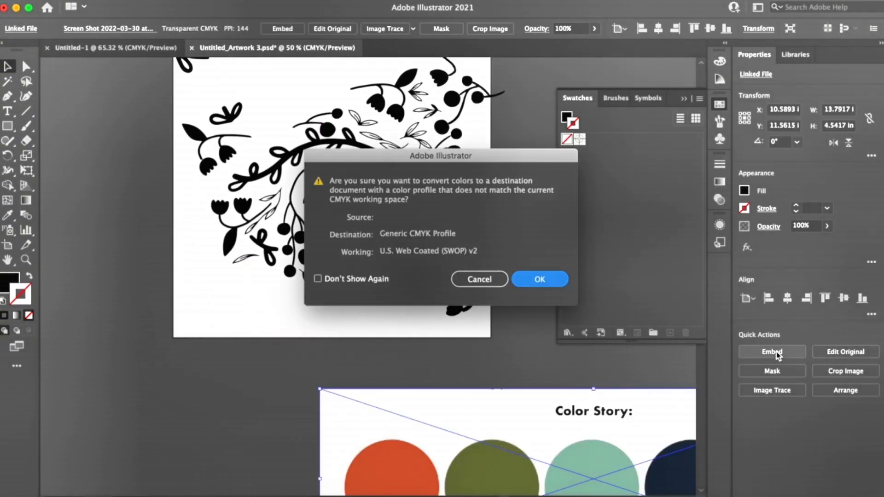
{"action": "left_click", "coordinate": [530, 279]}
{"action": "key", "text": "super+minus"}
{"action": "key", "text": "super+minus"}
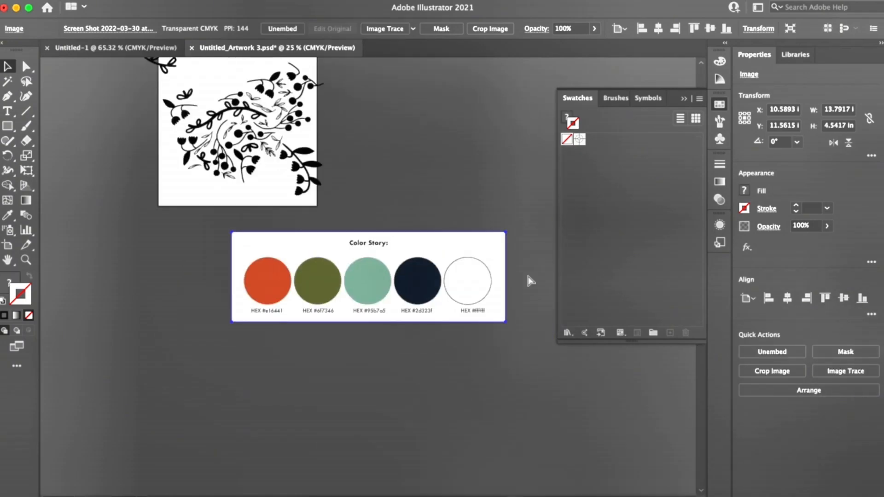
{"action": "left_click_drag", "start_coordinate": [440, 288], "coordinate": [402, 283]}
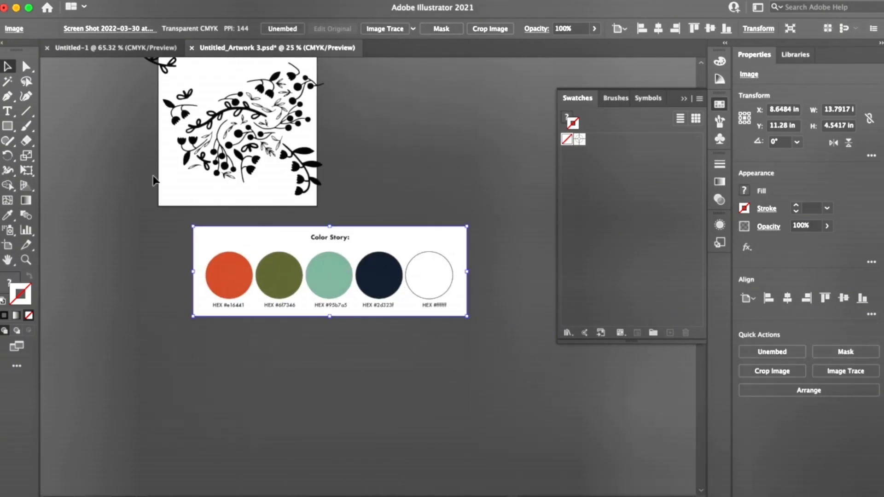
Step: Sample the orange Color Story circle with the Eyedropper and save it as a swatch
{"action": "left_click", "coordinate": [65, 244]}
{"action": "key", "text": "i"}
{"action": "left_click", "coordinate": [243, 274]}
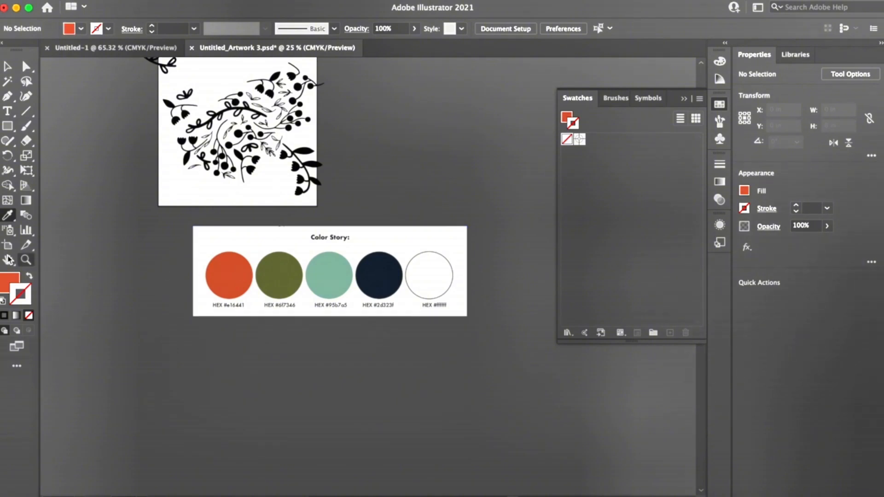
{"action": "left_click", "coordinate": [2, 275]}
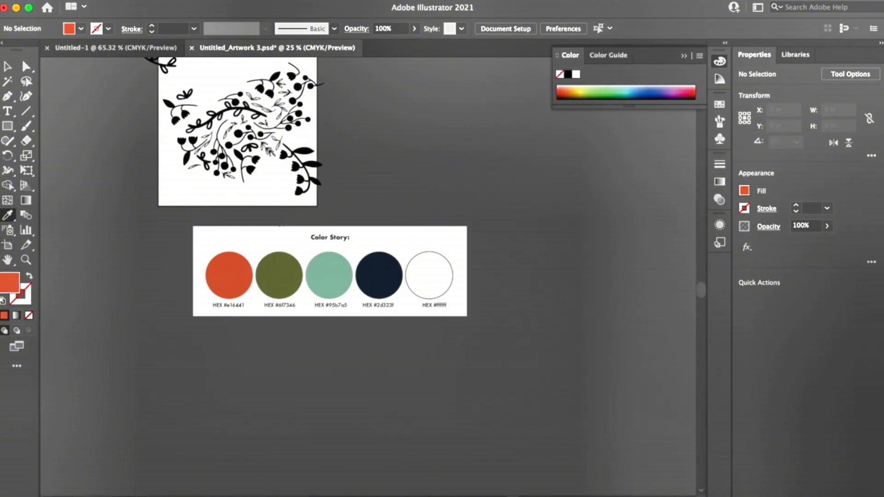
{"action": "left_click", "coordinate": [317, 0]}
{"action": "left_click", "coordinate": [340, 483]}
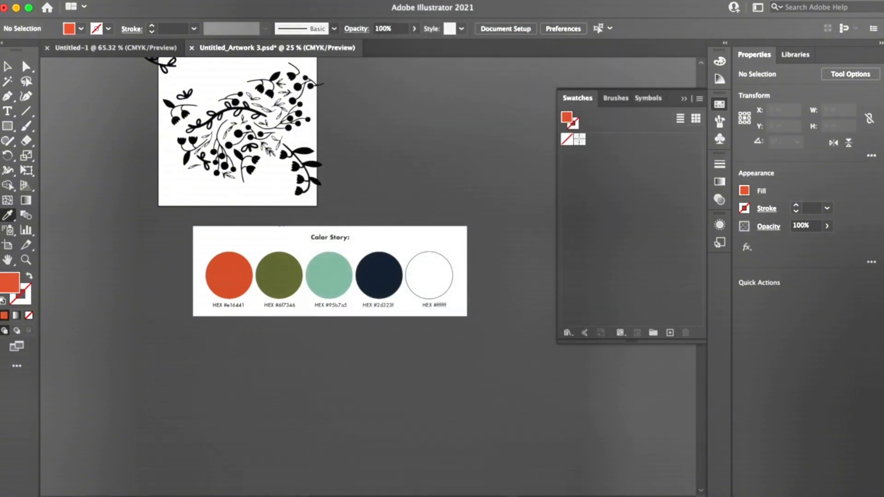
{"action": "left_click_drag", "start_coordinate": [578, 123], "coordinate": [630, 140]}
Step: Sample the olive green, mint, navy and white Color Story circles and save each as a swatch
{"action": "left_click", "coordinate": [279, 275]}
{"action": "left_click", "coordinate": [329, 275]}
{"action": "left_click", "coordinate": [379, 275]}
{"action": "left_click", "coordinate": [421, 274]}
{"action": "left_click_drag", "start_coordinate": [570, 121], "coordinate": [643, 139]}
Step: Delete the Color Story screenshot from below the artboard
{"action": "left_click", "coordinate": [7, 67]}
{"action": "left_click", "coordinate": [286, 284]}
{"action": "key", "text": "Delete"}
Step: Fill the group of stems and solid leaves with the olive green swatch
{"action": "scroll", "coordinate": [286, 283], "scroll_direction": "up", "scroll_amount": 3}
{"action": "scroll", "coordinate": [286, 283], "scroll_direction": "left", "scroll_amount": 4}
{"action": "key", "text": "super+plus"}
{"action": "key", "text": "super+plus"}
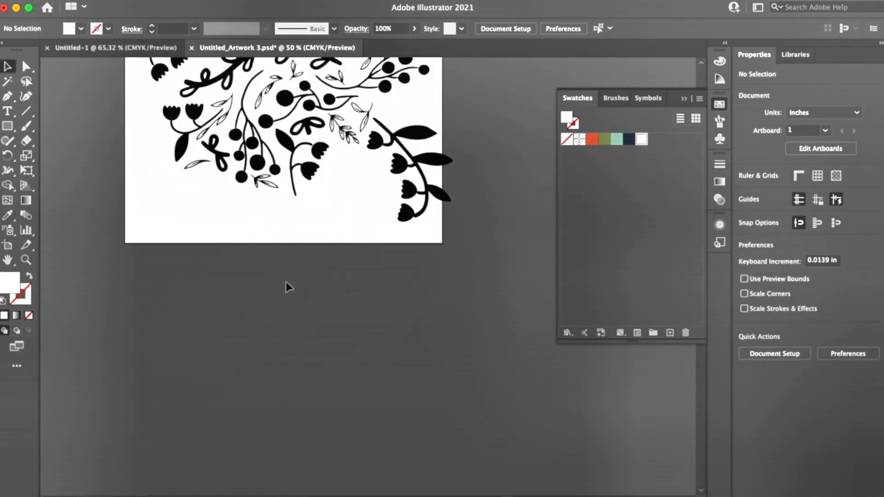
{"action": "scroll", "coordinate": [286, 287], "scroll_direction": "up", "scroll_amount": 5}
{"action": "scroll", "coordinate": [286, 287], "scroll_direction": "left", "scroll_amount": 2}
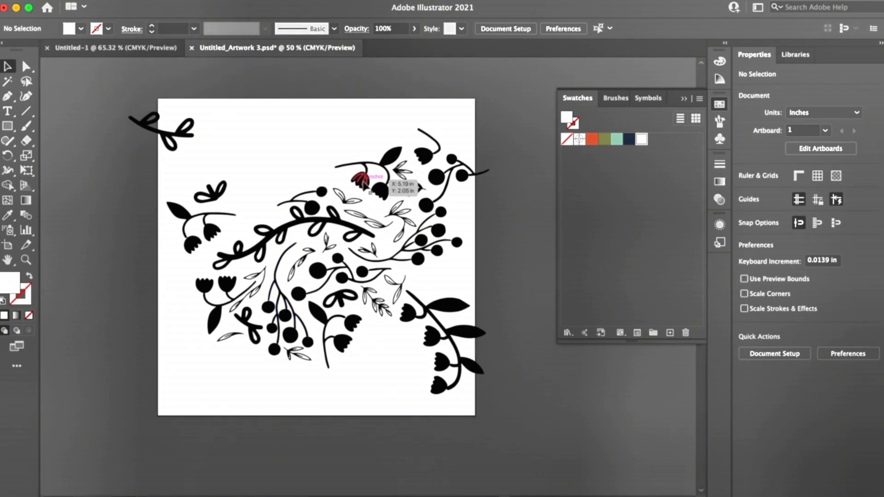
{"action": "left_click", "coordinate": [362, 188]}
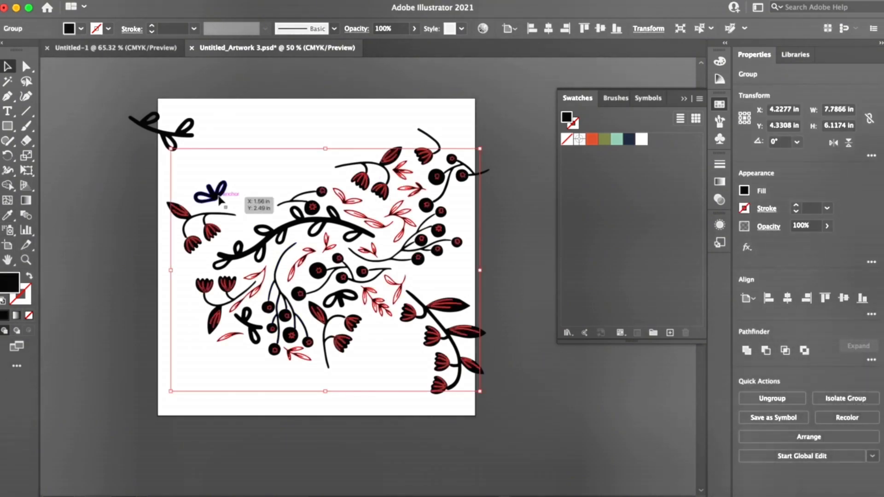
{"action": "left_click", "coordinate": [212, 194]}
{"action": "left_click", "coordinate": [605, 139]}
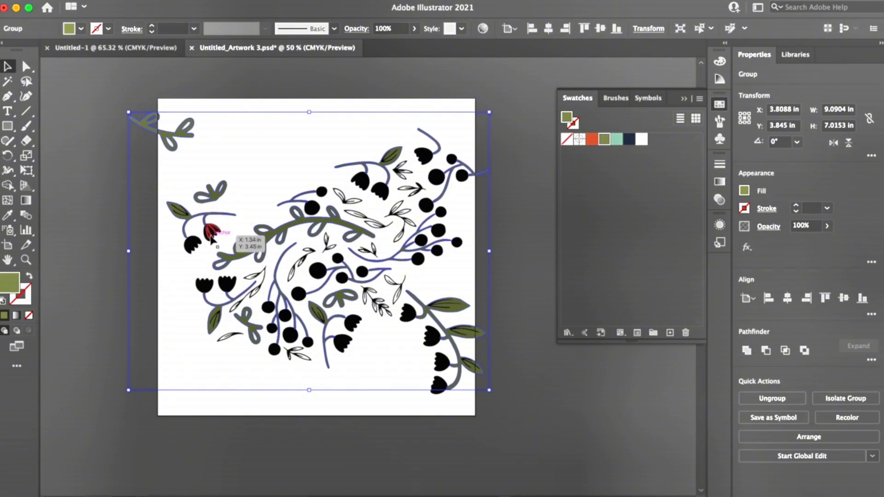
Step: Fill the group of flower heads and berries with the orange swatch and deselect it
{"action": "left_click", "coordinate": [221, 242]}
{"action": "left_click", "coordinate": [422, 269]}
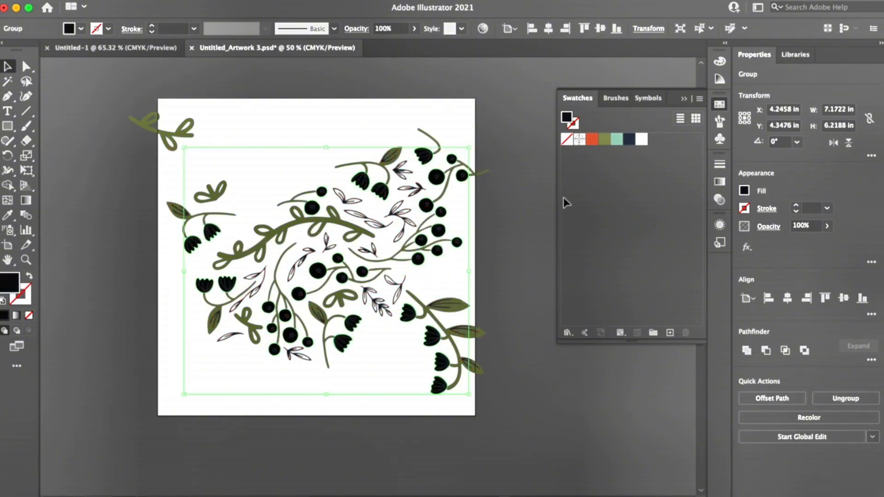
{"action": "left_click", "coordinate": [596, 140]}
{"action": "left_click", "coordinate": [494, 221]}
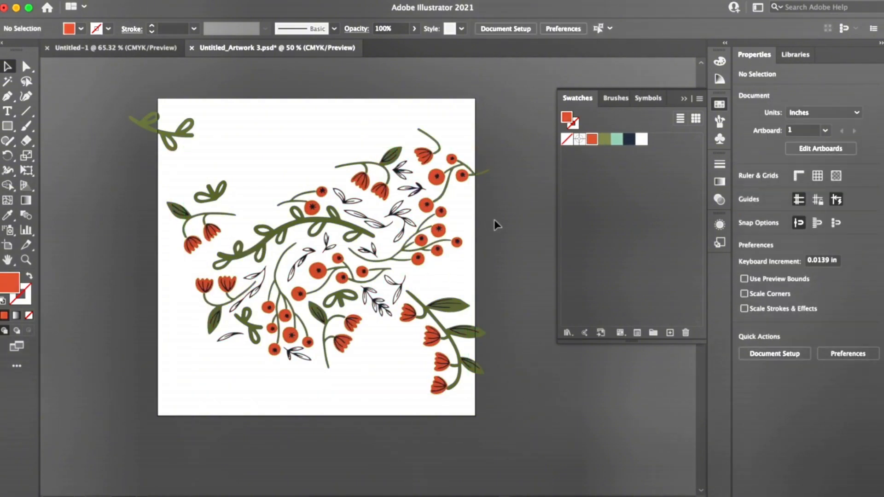
Step: Select all of the traced floral artwork on the artboard and ungroup it, leaving nothing selected
{"action": "left_click", "coordinate": [280, 233]}
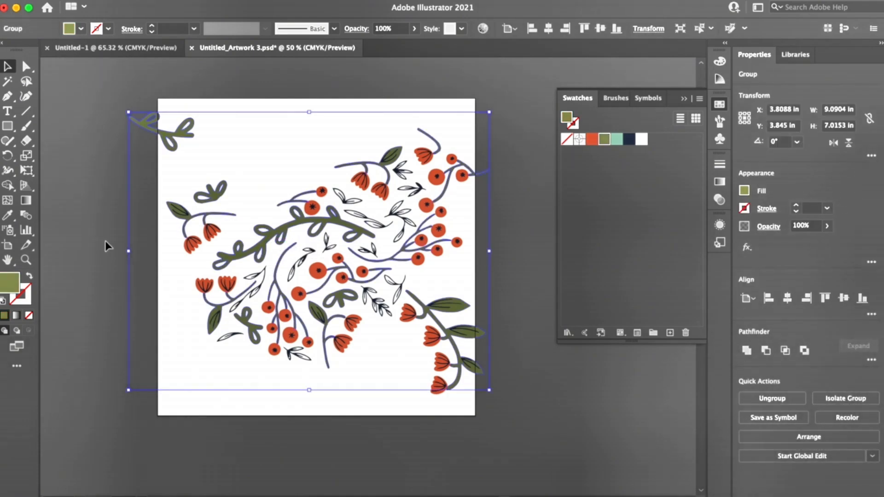
{"action": "left_click", "coordinate": [137, 1]}
{"action": "left_click", "coordinate": [157, 126]}
{"action": "left_click", "coordinate": [530, 365]}
{"action": "left_click_drag", "start_coordinate": [105, 92], "coordinate": [501, 412]}
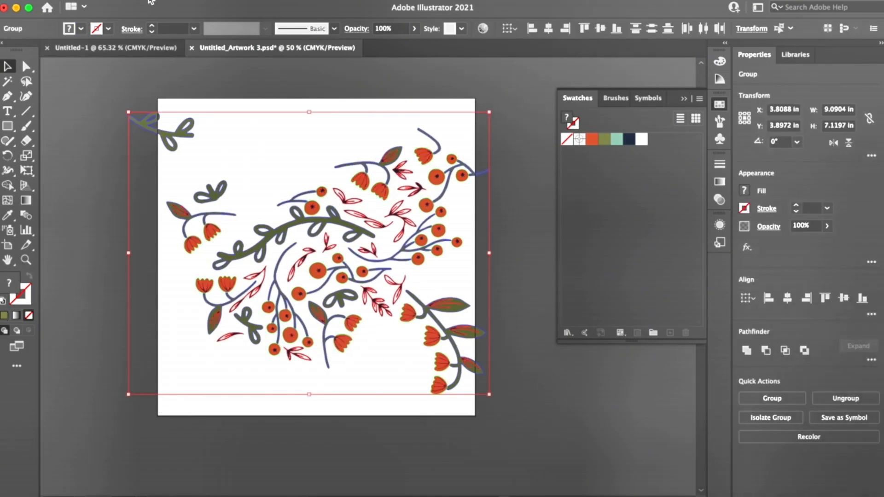
{"action": "left_click", "coordinate": [137, 1]}
{"action": "left_click", "coordinate": [166, 59]}
{"action": "left_click", "coordinate": [106, 198]}
Step: Ungroup the navy outline and detail artwork into individual paths
{"action": "left_click", "coordinate": [216, 230]}
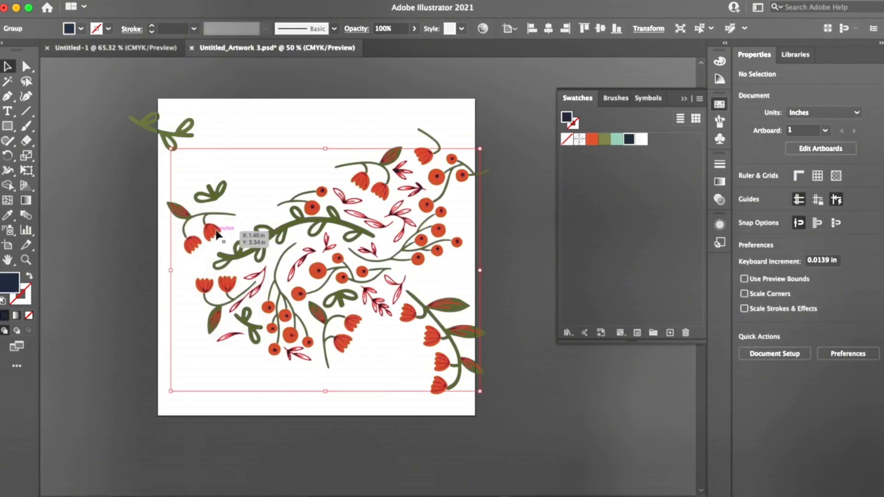
{"action": "left_click", "coordinate": [138, 1]}
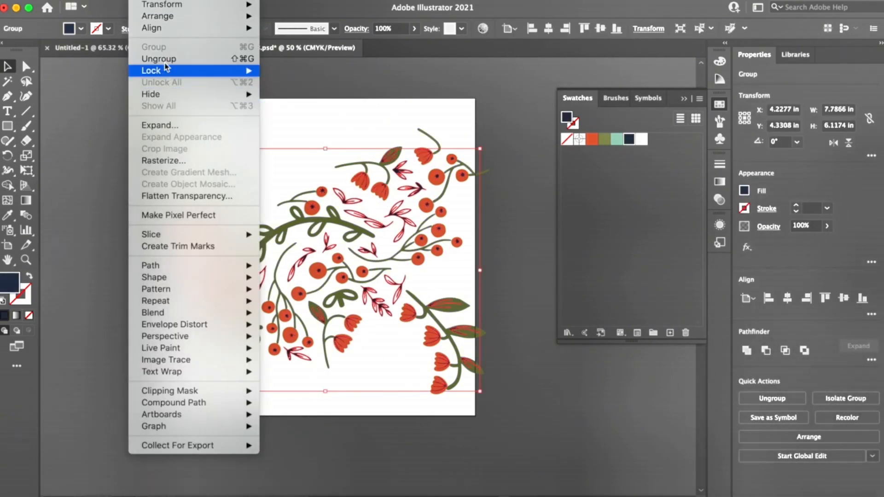
{"action": "left_click", "coordinate": [159, 59]}
{"action": "left_click", "coordinate": [139, 251]}
{"action": "left_click", "coordinate": [193, 244]}
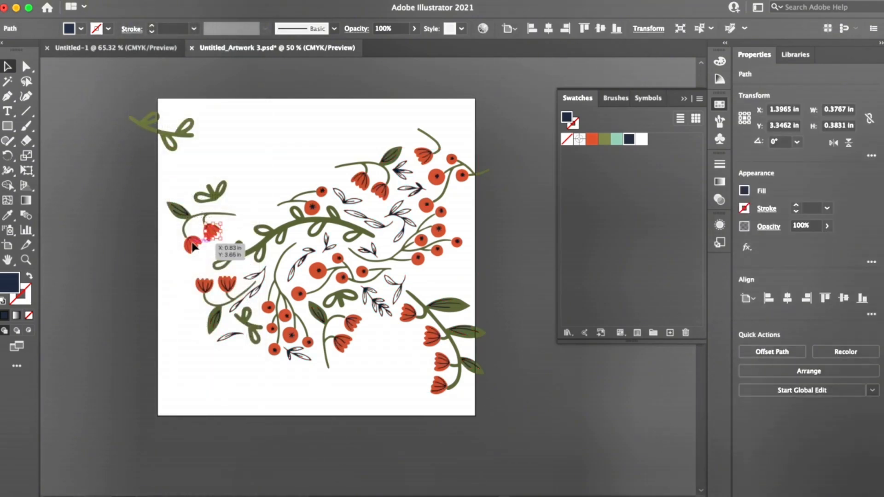
Step: Ungroup the olive green stems and leaves into separate pieces and deselect them
{"action": "left_click", "coordinate": [198, 220]}
{"action": "left_click", "coordinate": [137, 1]}
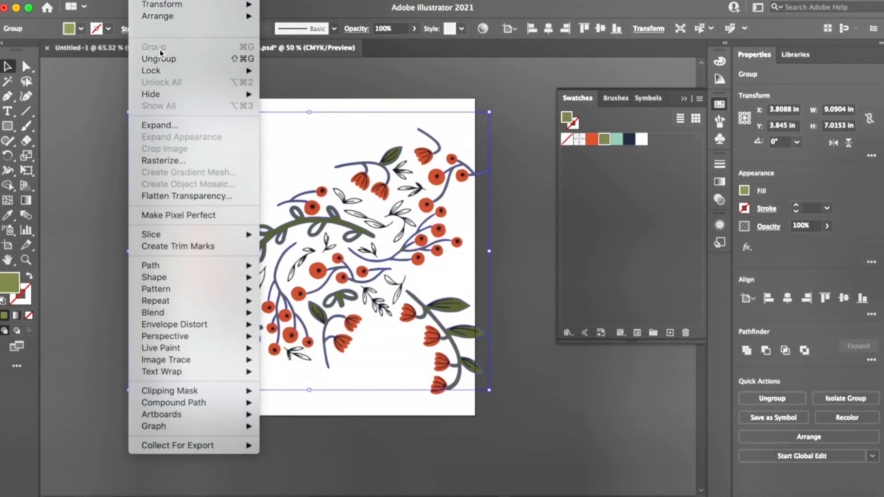
{"action": "left_click", "coordinate": [174, 60]}
{"action": "left_click", "coordinate": [104, 186]}
Step: Test the ungrouped pieces by moving a flower's navy petal lines away from its head, and undo that move
{"action": "left_click", "coordinate": [200, 199]}
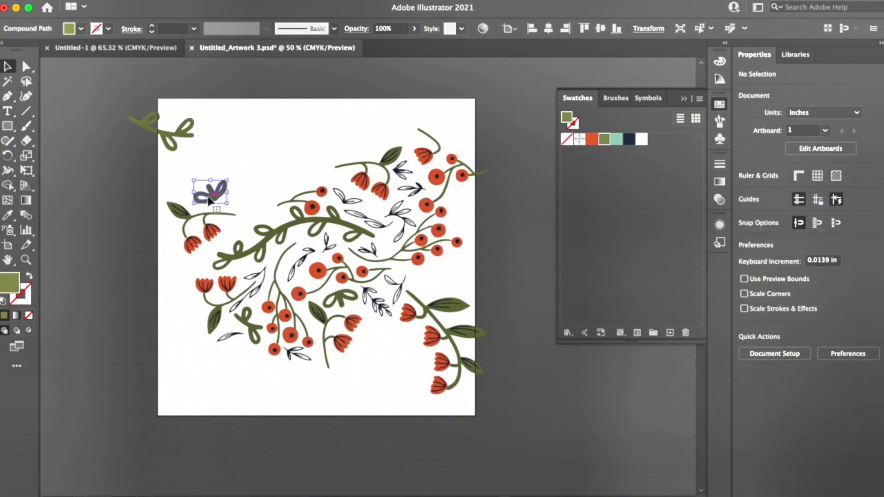
{"action": "left_click", "coordinate": [184, 211]}
{"action": "left_click", "coordinate": [213, 231]}
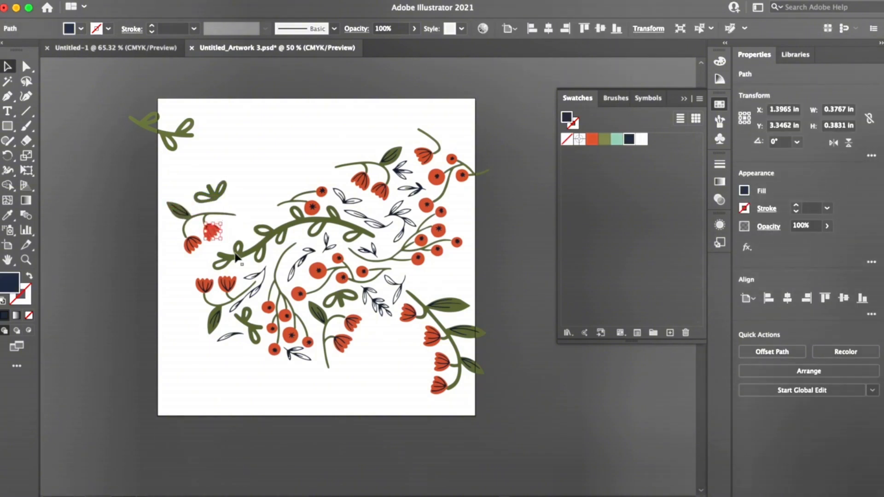
{"action": "mouse_move", "coordinate": [233, 244]}
{"action": "left_mouse_down"}
{"action": "mouse_move", "coordinate": [238, 178]}
{"action": "mouse_move", "coordinate": [240, 256]}
{"action": "left_mouse_up"}
{"action": "left_click_drag", "start_coordinate": [248, 297], "coordinate": [182, 295]}
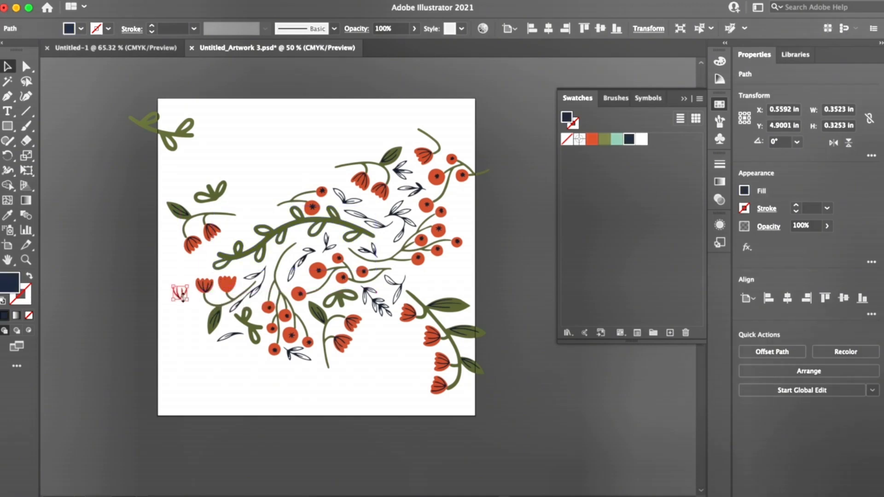
{"action": "key", "text": "super+z"}
{"action": "left_click", "coordinate": [180, 303]}
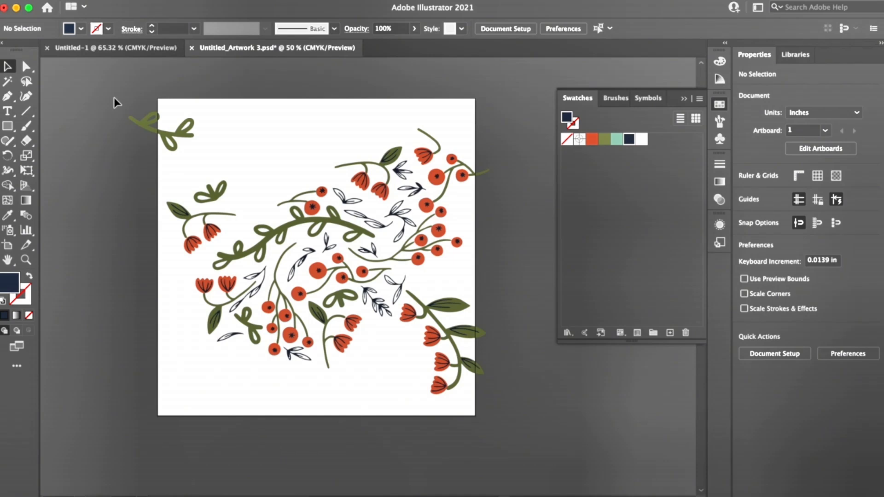
Step: Select the leafy sprig crossing the artboard's upper-left edge and open its X position for editing
{"action": "left_click_drag", "start_coordinate": [115, 98], "coordinate": [211, 146]}
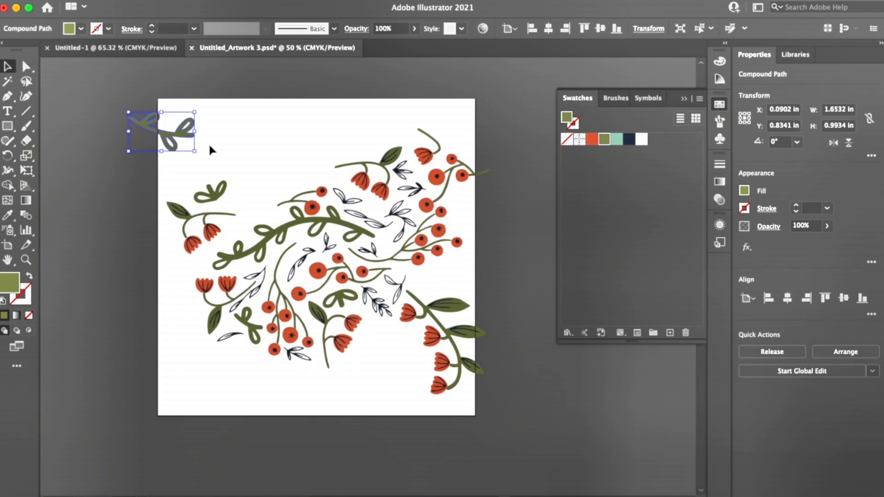
{"action": "key", "text": "super"}
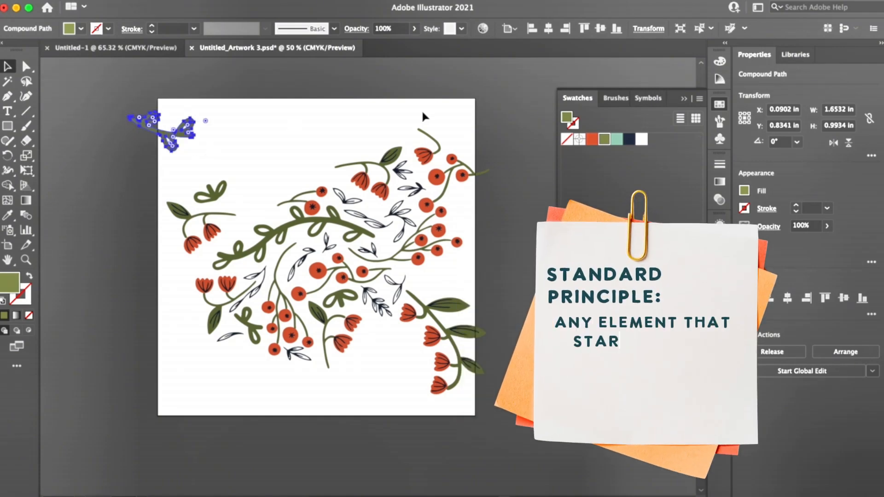
{"action": "left_click", "coordinate": [784, 110]}
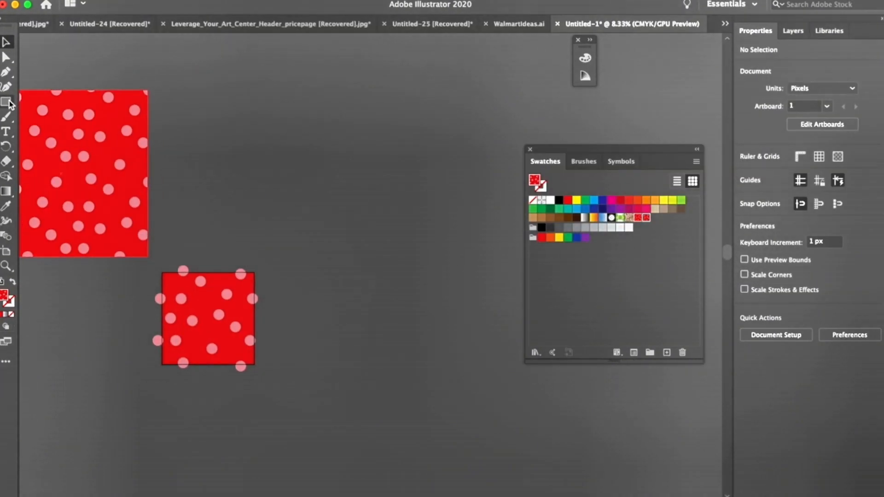
Step: Draw a large square about 3251 px wide filled with the red polka-dot pattern
{"action": "left_click_drag", "start_coordinate": [283, 73], "coordinate": [583, 371]}
{"action": "left_click", "coordinate": [6, 42]}
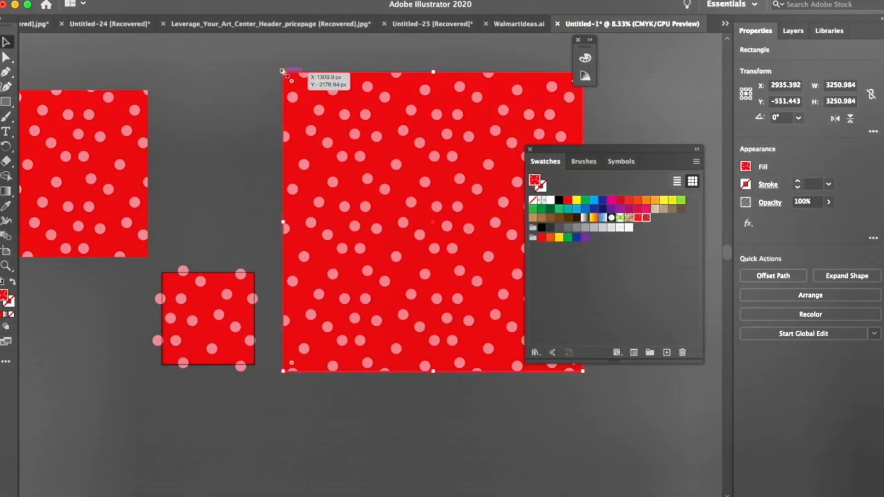
{"action": "left_click", "coordinate": [249, 138]}
{"action": "key", "text": "super+minus"}
Step: Recolor the polka-dot tile's background to a lighter orange-red and save the tile as a new pattern swatch
{"action": "left_click", "coordinate": [265, 269]}
{"action": "left_click", "coordinate": [629, 200]}
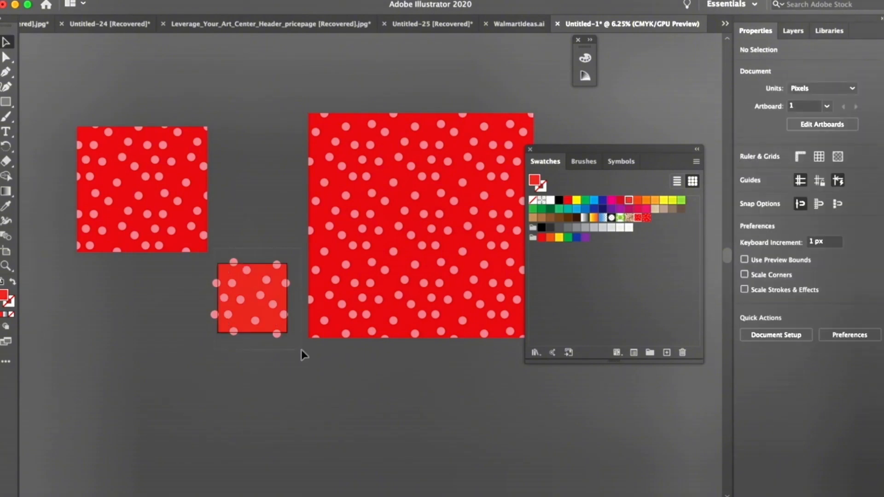
{"action": "left_click_drag", "start_coordinate": [301, 350], "coordinate": [208, 252]}
{"action": "left_click_drag", "start_coordinate": [258, 299], "coordinate": [598, 286]}
Step: Duplicate the smaller polka-dot rectangle to its left and fill the copy with the orange-red dot pattern
{"action": "left_click", "coordinate": [172, 176]}
{"action": "scroll", "coordinate": [172, 177], "scroll_direction": "left", "scroll_amount": 5}
{"action": "left_click_drag", "start_coordinate": [283, 174], "coordinate": [141, 175]}
{"action": "left_click", "coordinate": [655, 218]}
Step: Recolor the tile's dots white and save the tile as another pattern swatch
{"action": "left_click_drag", "start_coordinate": [366, 239], "coordinate": [445, 340]}
{"action": "left_click", "coordinate": [399, 281], "text": "shift"}
{"action": "left_click", "coordinate": [550, 200]}
{"action": "left_click", "coordinate": [354, 253]}
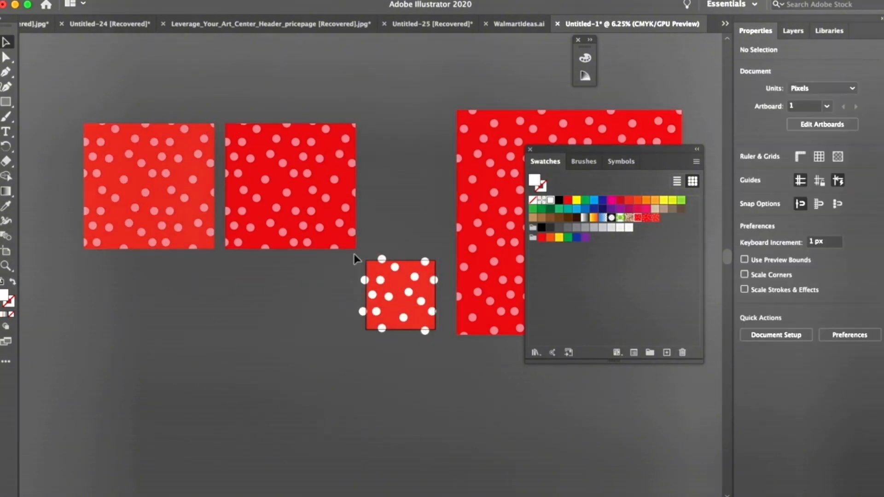
{"action": "left_click_drag", "start_coordinate": [354, 253], "coordinate": [444, 340]}
{"action": "left_click_drag", "start_coordinate": [398, 285], "coordinate": [608, 286]}
Step: Duplicate the orange-red rectangle below itself, fill it with the white-dot pattern, and place another copy to its left
{"action": "left_click_drag", "start_coordinate": [149, 186], "coordinate": [149, 322]}
{"action": "left_click", "coordinate": [664, 217]}
{"action": "scroll", "coordinate": [322, 304], "scroll_direction": "left", "scroll_amount": 5}
{"action": "left_click_drag", "start_coordinate": [302, 305], "coordinate": [161, 305]}
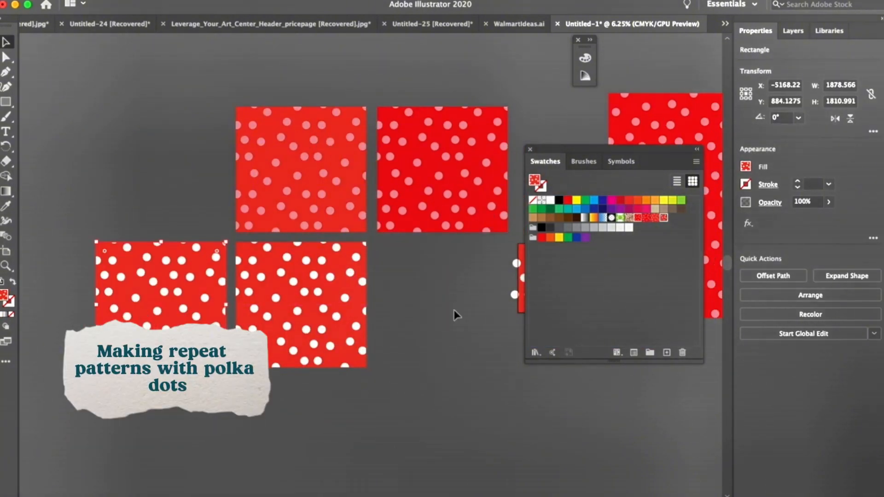
Step: Recolor the tile with red dots on a white background and save it as a new pattern swatch
{"action": "scroll", "coordinate": [455, 312], "scroll_direction": "right", "scroll_amount": 5}
{"action": "left_click_drag", "start_coordinate": [313, 252], "coordinate": [410, 348]}
{"action": "left_click_drag", "start_coordinate": [370, 242], "coordinate": [409, 346]}
{"action": "left_click", "coordinate": [362, 287], "text": "shift"}
{"action": "key", "text": "i"}
{"action": "left_click", "coordinate": [542, 238]}
{"action": "key", "text": "v"}
{"action": "left_click", "coordinate": [362, 288]}
{"action": "left_click", "coordinate": [551, 200]}
{"action": "left_click_drag", "start_coordinate": [364, 285], "coordinate": [608, 285]}
Step: Duplicate the leftmost white-dot rectangle upward, fill the copy with the red-on-white pattern, and delete the lower one
{"action": "scroll", "coordinate": [263, 388], "scroll_direction": "left", "scroll_amount": 5}
{"action": "scroll", "coordinate": [262, 388], "scroll_direction": "down", "scroll_amount": 2}
{"action": "left_click", "coordinate": [79, 300]}
{"action": "left_click_drag", "start_coordinate": [78, 300], "coordinate": [78, 164]}
{"action": "left_click", "coordinate": [672, 217]}
{"action": "left_click", "coordinate": [78, 321]}
{"action": "key", "text": "Delete"}
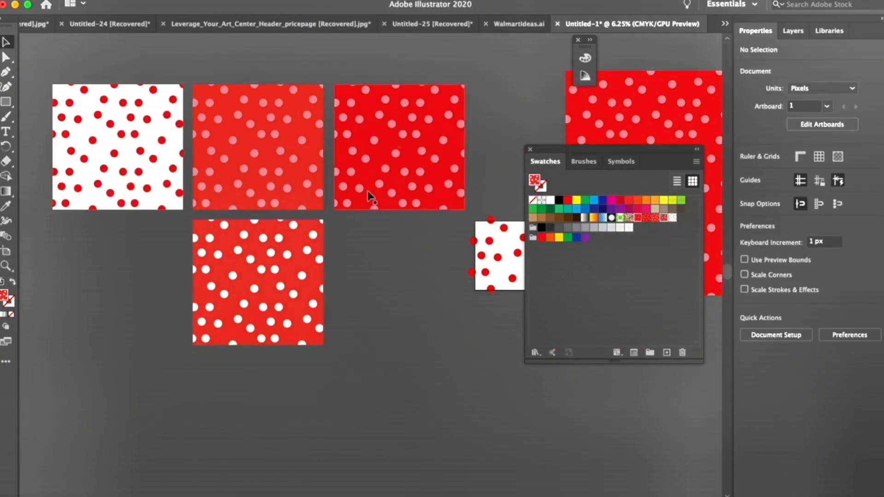
Step: Duplicate the dark red polka-dot rectangle into the empty lower-left space of the pattern samples
{"action": "left_click_drag", "start_coordinate": [368, 193], "coordinate": [88, 328]}
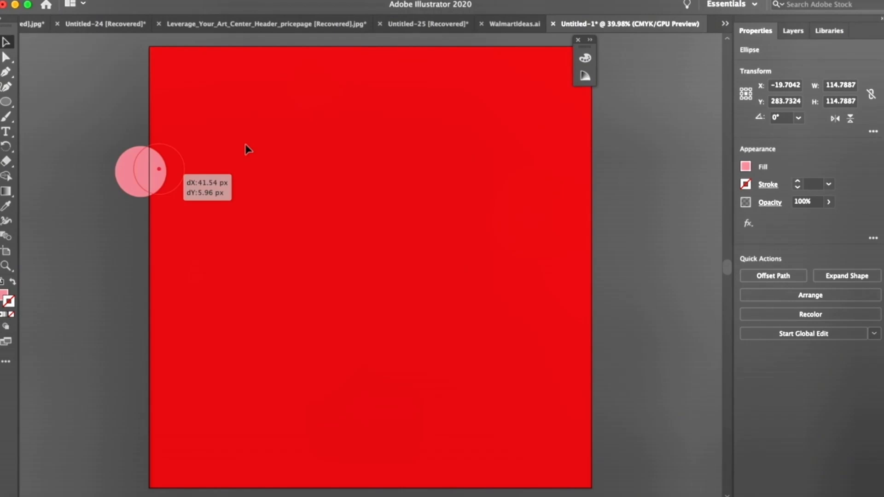
{"action": "mouse_move", "coordinate": [309, 63]}
{"action": "left_mouse_down"}
{"action": "mouse_move", "coordinate": [357, 113]}
{"action": "mouse_move", "coordinate": [421, 290]}
{"action": "mouse_move", "coordinate": [483, 347]}
{"action": "mouse_move", "coordinate": [507, 150]}
{"action": "mouse_move", "coordinate": [381, 230]}
{"action": "mouse_move", "coordinate": [291, 264]}
{"action": "mouse_move", "coordinate": [233, 430]}
{"action": "mouse_move", "coordinate": [208, 432]}
{"action": "mouse_move", "coordinate": [575, 430]}
{"action": "mouse_move", "coordinate": [584, 445]}
{"action": "mouse_move", "coordinate": [609, 123]}
{"action": "mouse_move", "coordinate": [600, 104]}
{"action": "mouse_move", "coordinate": [502, 77]}
{"action": "mouse_move", "coordinate": [468, 36]}
{"action": "mouse_move", "coordinate": [439, 54]}
{"action": "mouse_move", "coordinate": [433, 42]}
{"action": "mouse_move", "coordinate": [435, 70]}
{"action": "mouse_move", "coordinate": [435, 43]}
{"action": "left_mouse_up"}
{"action": "key", "text": "super+minus"}
{"action": "key", "text": "super+minus"}
{"action": "scroll", "coordinate": [362, 167], "scroll_direction": "down", "scroll_amount": 2}
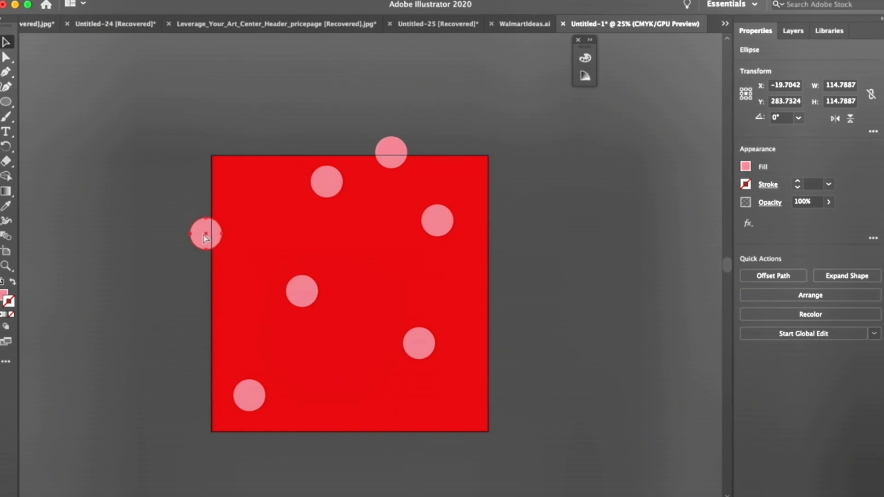
Step: Duplicate dots onto the lower part of the red tile's left edge and into its lower middle
{"action": "left_click_drag", "start_coordinate": [205, 237], "coordinate": [196, 359]}
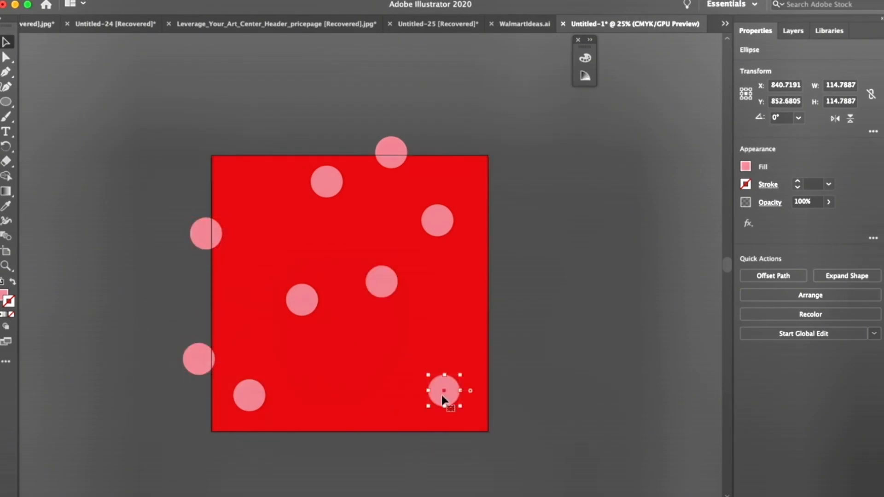
{"action": "left_click_drag", "start_coordinate": [442, 394], "coordinate": [349, 373]}
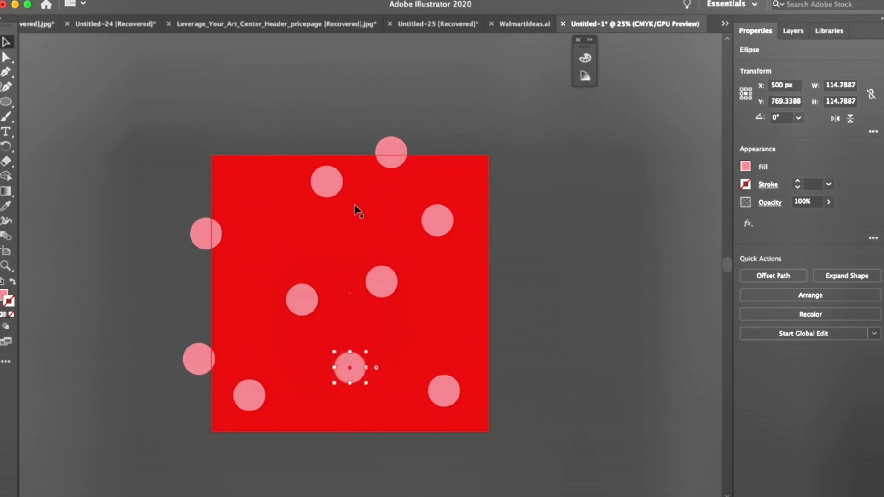
Step: Copy both left-edge dots to the tile's right edge with a 1000 px X offset and deselect them
{"action": "left_click", "coordinate": [192, 360], "text": "shift"}
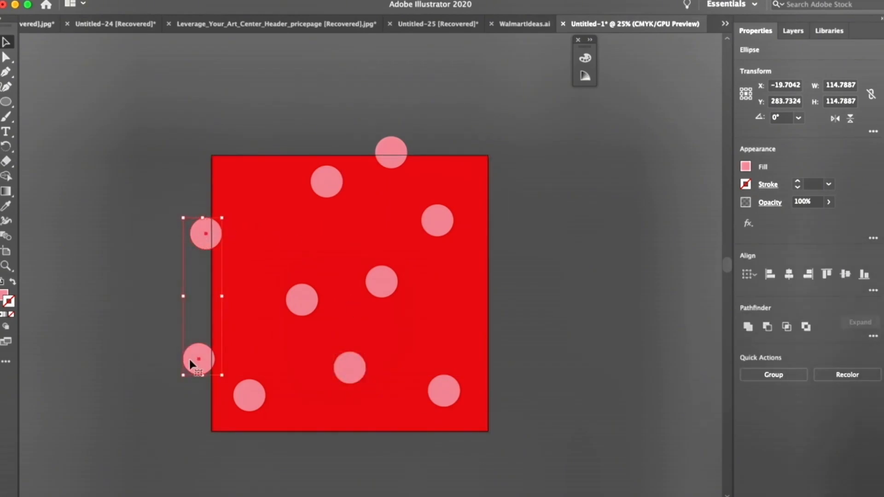
{"action": "left_click", "coordinate": [799, 85]}
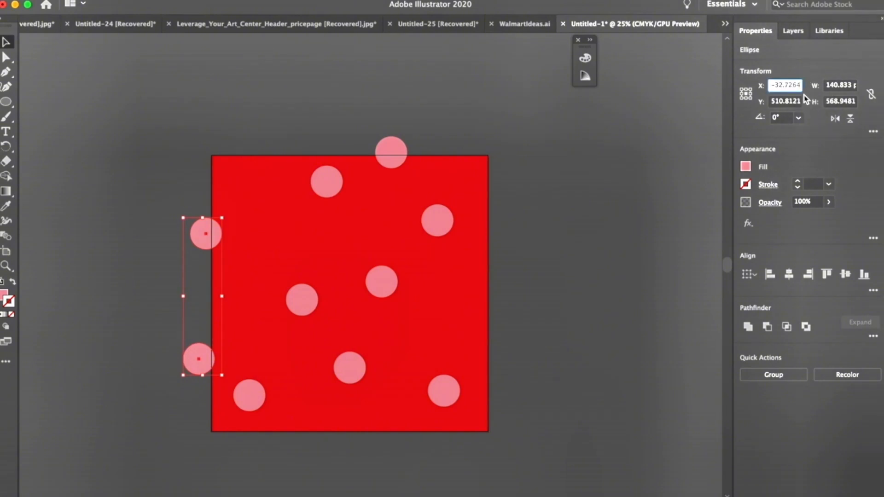
{"action": "key", "text": "Right"}
{"action": "type", "text": "+"}
{"action": "key", "text": "alt+Return"}
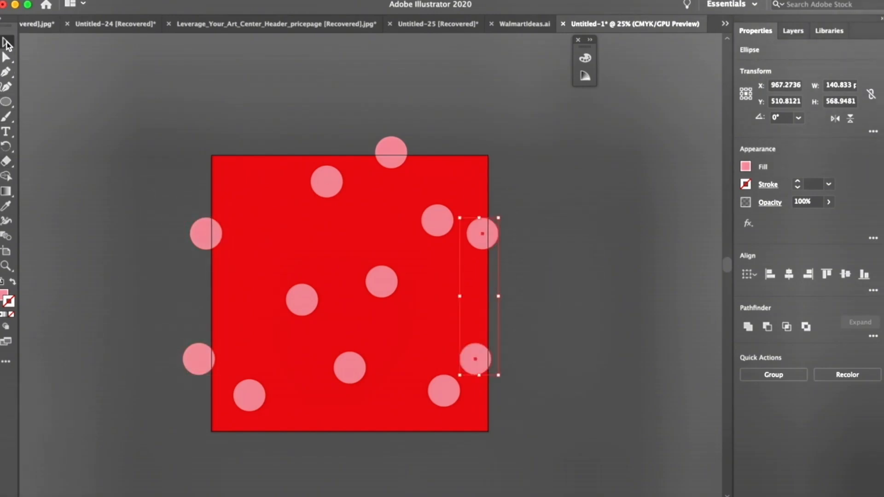
{"action": "left_click", "coordinate": [96, 176]}
Step: Shift the lower-right dot inward and spread two dots along the tile's top edge by duplicating the existing one
{"action": "left_click_drag", "start_coordinate": [445, 388], "coordinate": [428, 397]}
{"action": "left_click", "coordinate": [400, 148]}
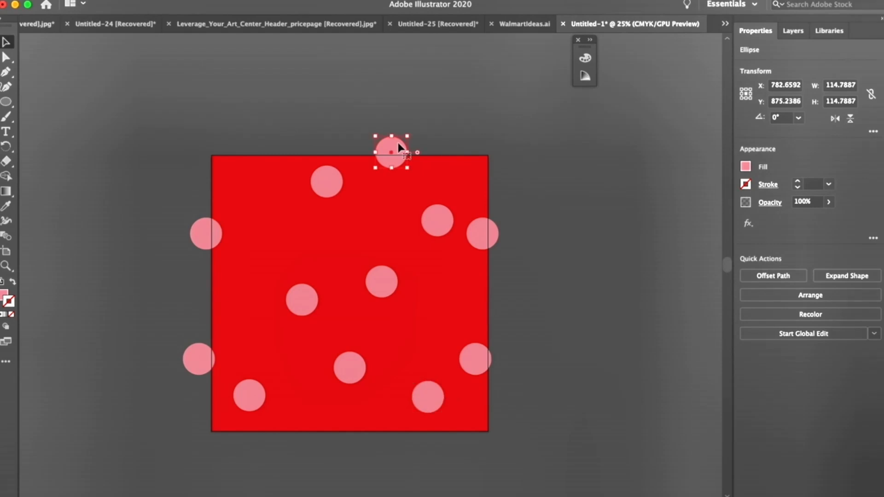
{"action": "left_click_drag", "start_coordinate": [398, 144], "coordinate": [282, 143]}
{"action": "left_click_drag", "start_coordinate": [397, 151], "coordinate": [447, 160]}
Step: Copy both top-edge dots to the tile's bottom edge with a 1000 px Y offset and deselect them
{"action": "left_click", "coordinate": [276, 149], "text": "shift"}
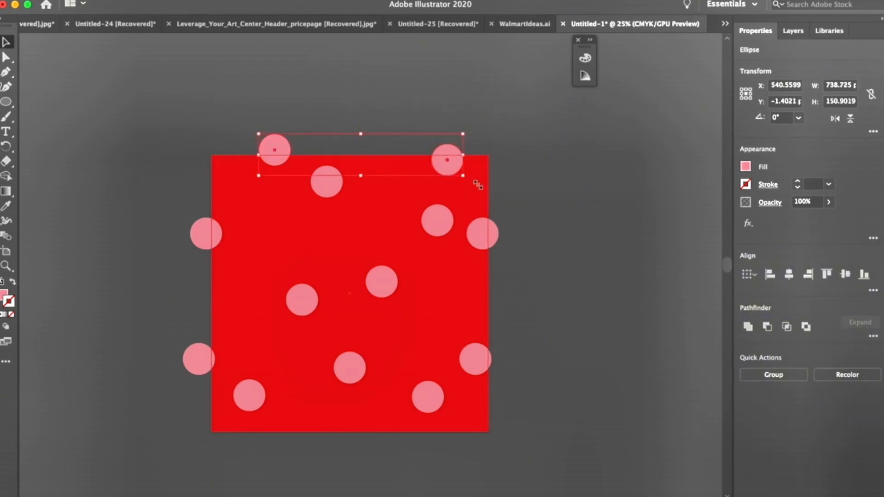
{"action": "left_click", "coordinate": [788, 101]}
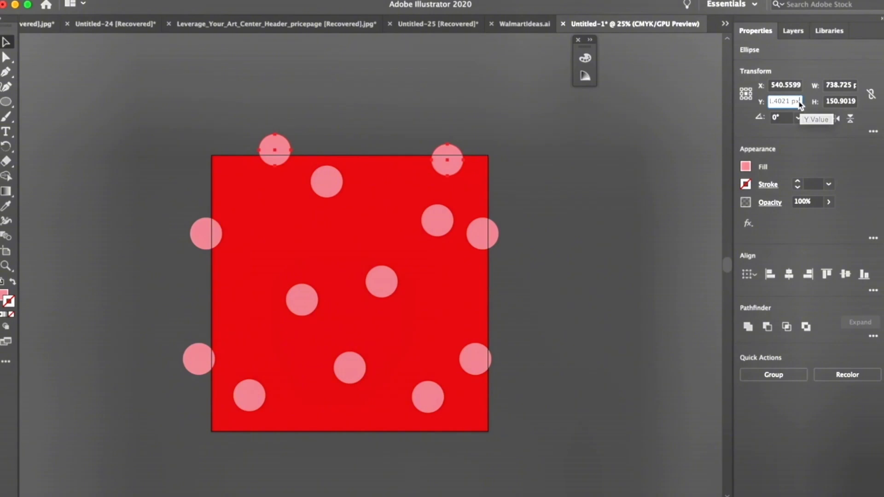
{"action": "key", "text": "Return"}
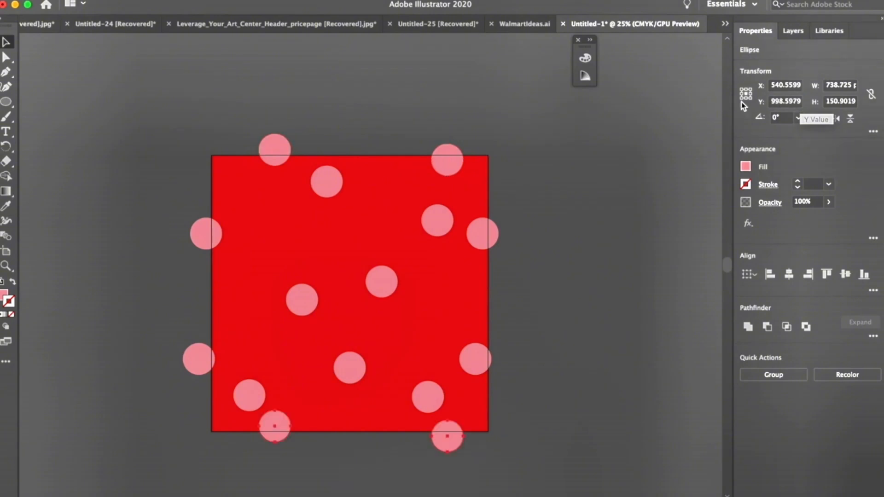
{"action": "left_click", "coordinate": [121, 239]}
Step: Reposition the lower-left, lower-right and upper-right interior dots to even out their spacing from the edge dots
{"action": "left_click_drag", "start_coordinate": [238, 386], "coordinate": [245, 353]}
{"action": "left_click_drag", "start_coordinate": [426, 402], "coordinate": [412, 344]}
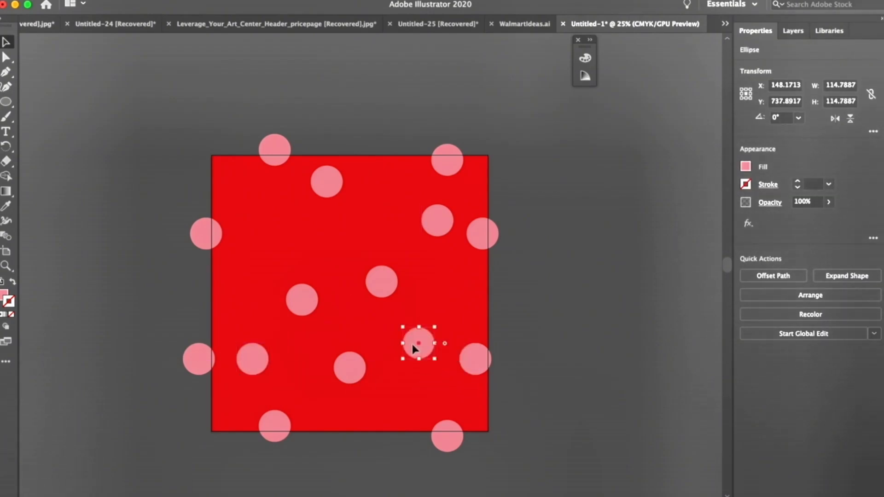
{"action": "left_click_drag", "start_coordinate": [431, 227], "coordinate": [398, 227]}
{"action": "left_click_drag", "start_coordinate": [437, 320], "coordinate": [437, 320]}
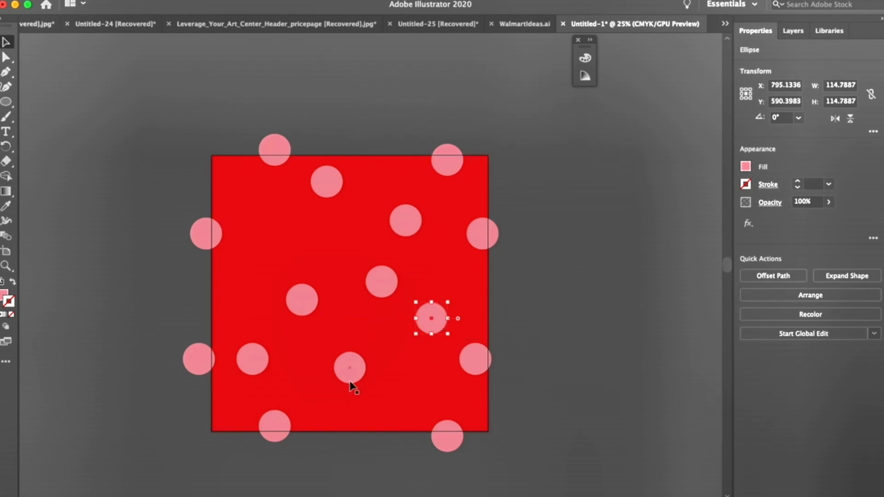
Step: Shift the lower-middle dot slightly and duplicate two more dots into the gaps in the tile's left half
{"action": "left_click_drag", "start_coordinate": [348, 384], "coordinate": [268, 229]}
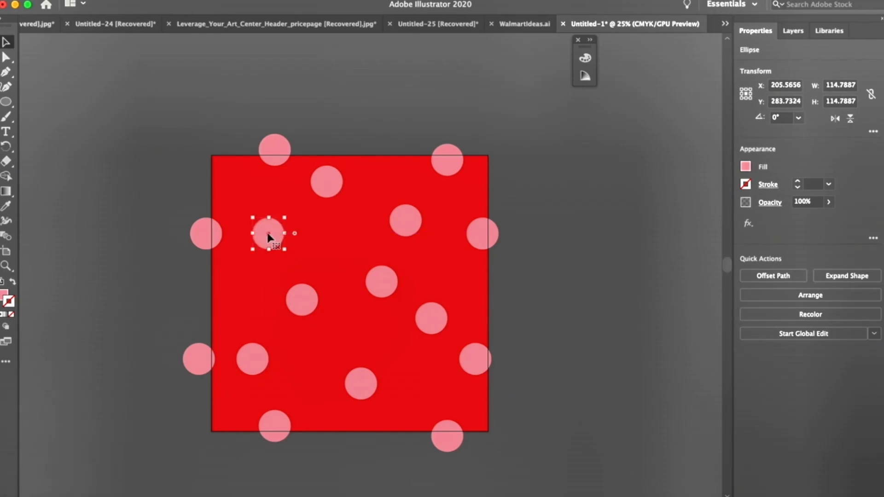
{"action": "left_click_drag", "start_coordinate": [267, 228], "coordinate": [233, 288]}
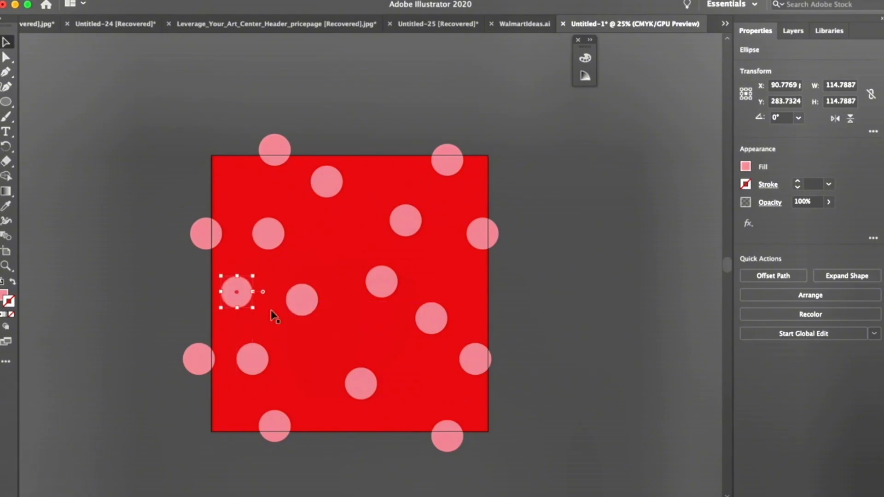
{"action": "left_click", "coordinate": [123, 292]}
Step: Bring up the swatches beside the finished polka-dot tile
{"action": "key", "text": "ctrl+minus"}
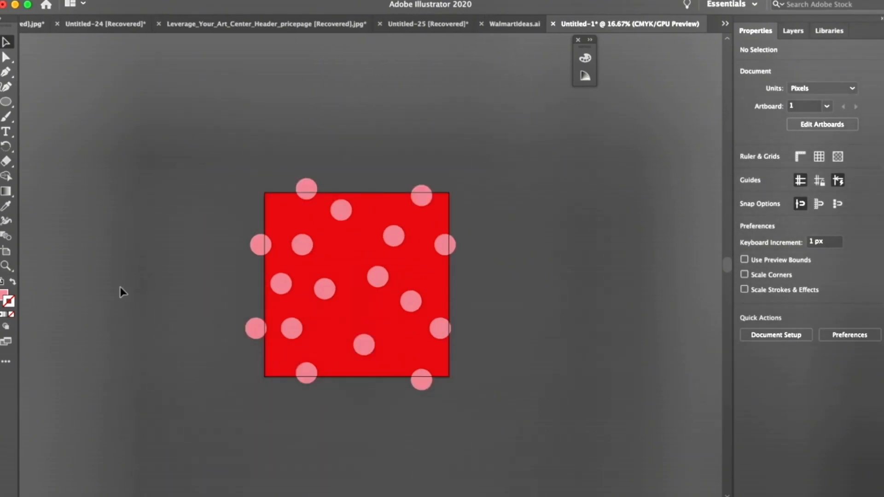
{"action": "scroll", "coordinate": [512, 228], "scroll_direction": "right", "scroll_amount": 5}
{"action": "scroll", "coordinate": [513, 228], "scroll_direction": "down", "scroll_amount": 2}
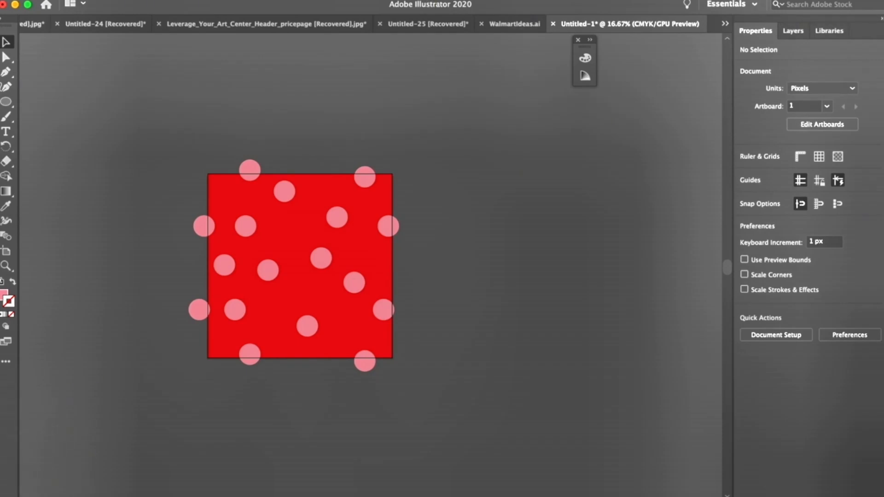
{"action": "left_click", "coordinate": [320, 1]}
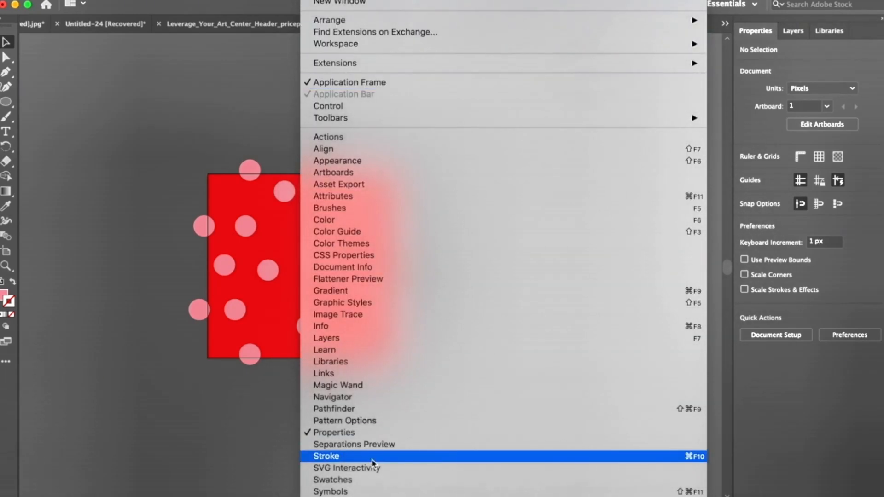
{"action": "left_click", "coordinate": [373, 480]}
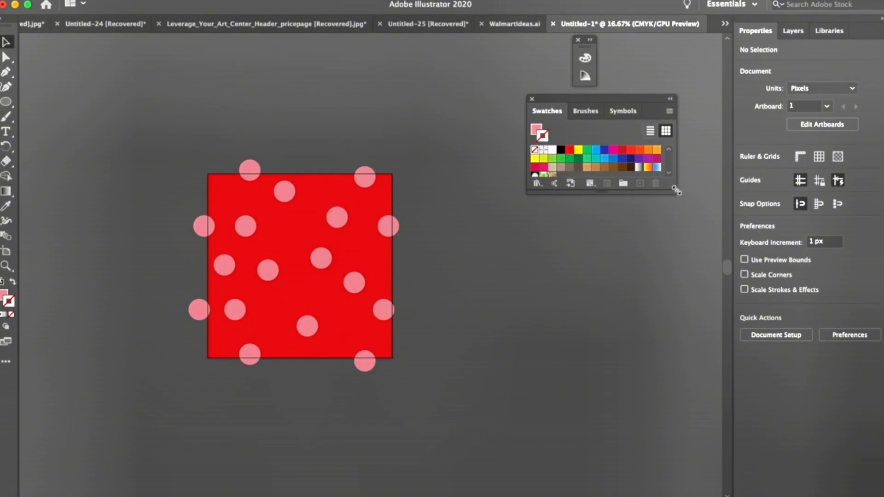
Step: Enlarge and lower the floating swatches, and save the entire polka-dot tile as a new pattern swatch
{"action": "left_click_drag", "start_coordinate": [676, 190], "coordinate": [707, 313]}
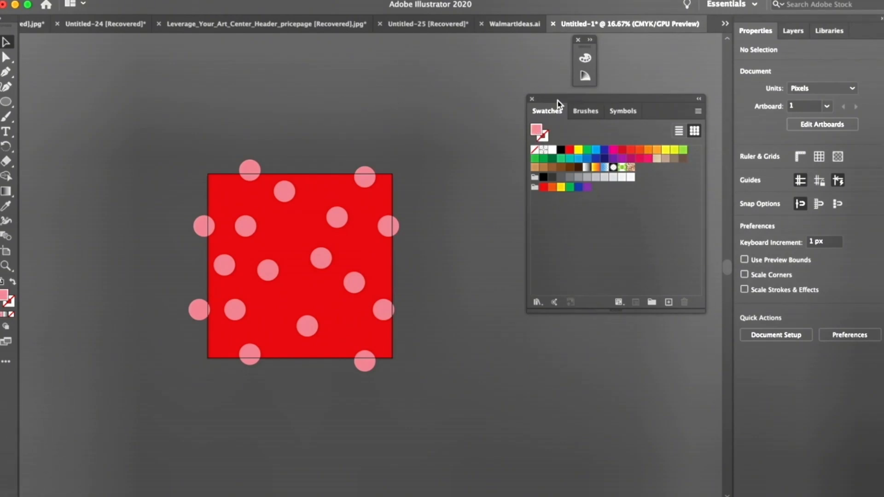
{"action": "left_click_drag", "start_coordinate": [558, 100], "coordinate": [556, 151]}
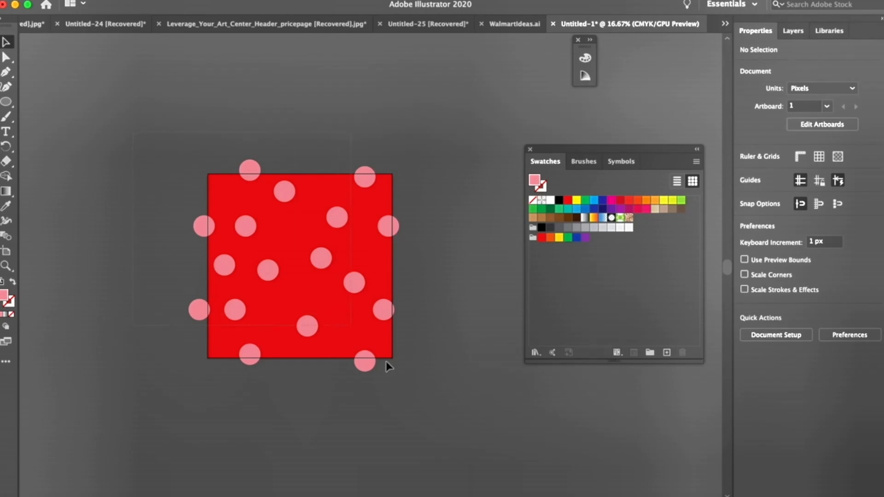
{"action": "key", "text": "super+a"}
{"action": "left_click_drag", "start_coordinate": [347, 306], "coordinate": [670, 226]}
{"action": "left_click", "coordinate": [222, 128]}
Step: Draw a test square about 1139 px wide beyond the tile's upper-left corner and fill it with the new polka-dot pattern swatch
{"action": "left_click", "coordinate": [10, 104]}
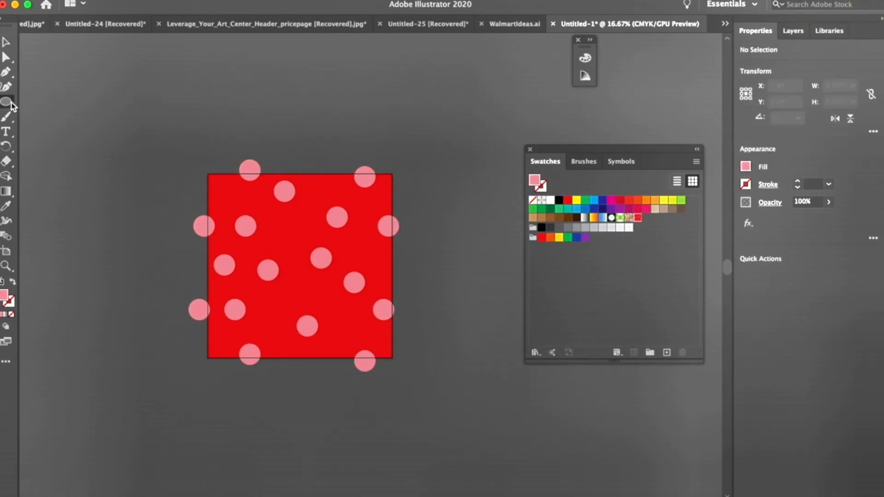
{"action": "left_click", "coordinate": [12, 106]}
{"action": "left_click", "coordinate": [41, 101]}
{"action": "scroll", "coordinate": [117, 178], "scroll_direction": "up", "scroll_amount": 5}
{"action": "scroll", "coordinate": [116, 179], "scroll_direction": "left", "scroll_amount": 5}
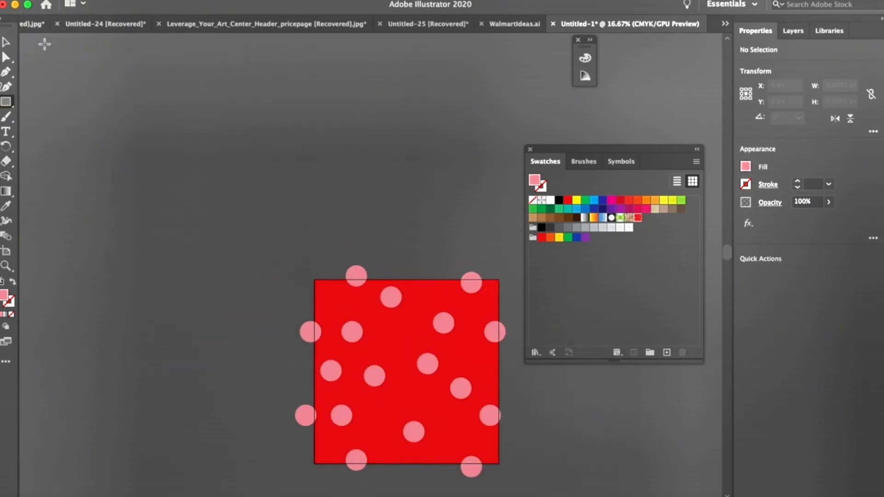
{"action": "left_click_drag", "start_coordinate": [44, 45], "coordinate": [253, 254]}
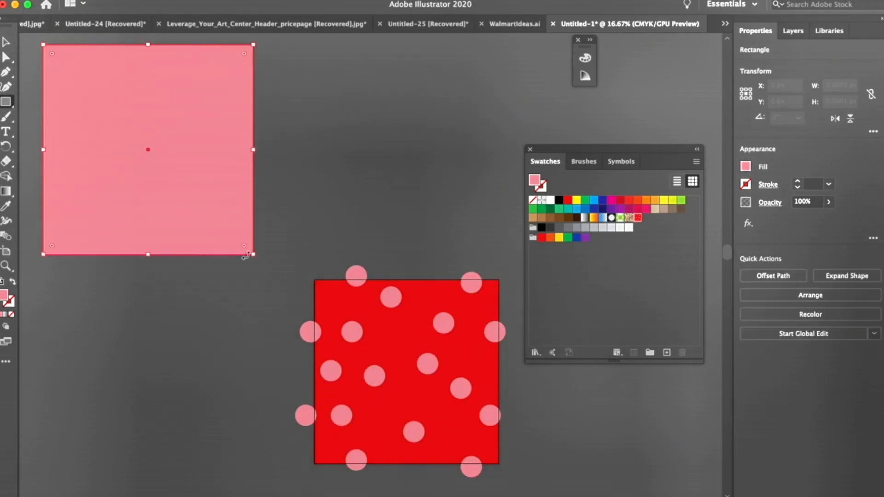
{"action": "left_click", "coordinate": [638, 217]}
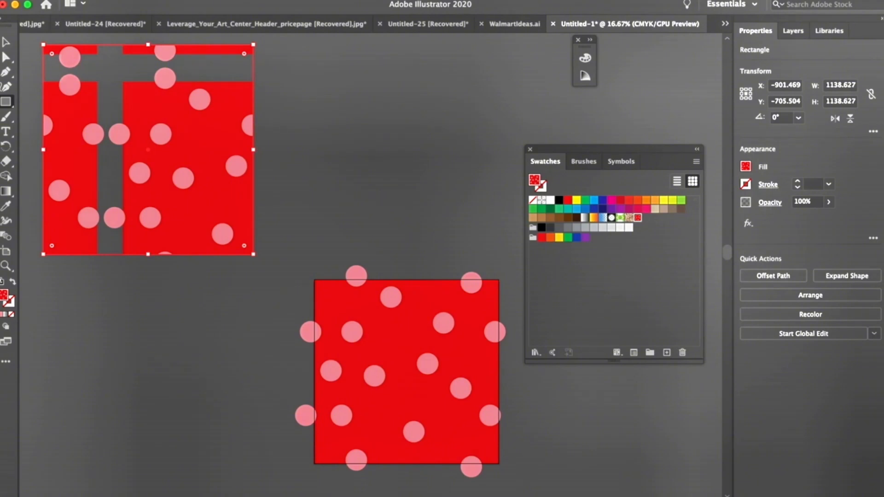
Step: Delete the pattern-filled test square
{"action": "left_click", "coordinate": [5, 42]}
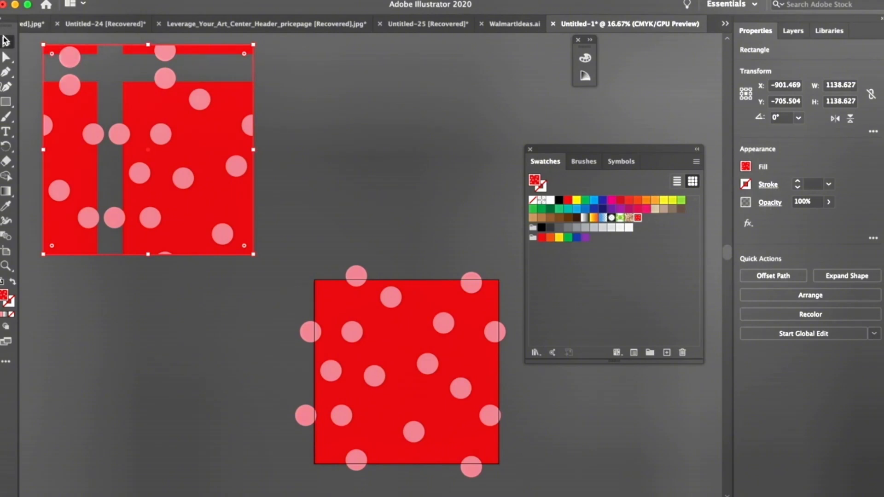
{"action": "left_click", "coordinate": [309, 129]}
{"action": "left_click", "coordinate": [206, 133]}
{"action": "key", "text": "Delete"}
{"action": "scroll", "coordinate": [289, 219], "scroll_direction": "right", "scroll_amount": 5}
{"action": "scroll", "coordinate": [289, 219], "scroll_direction": "down", "scroll_amount": 2}
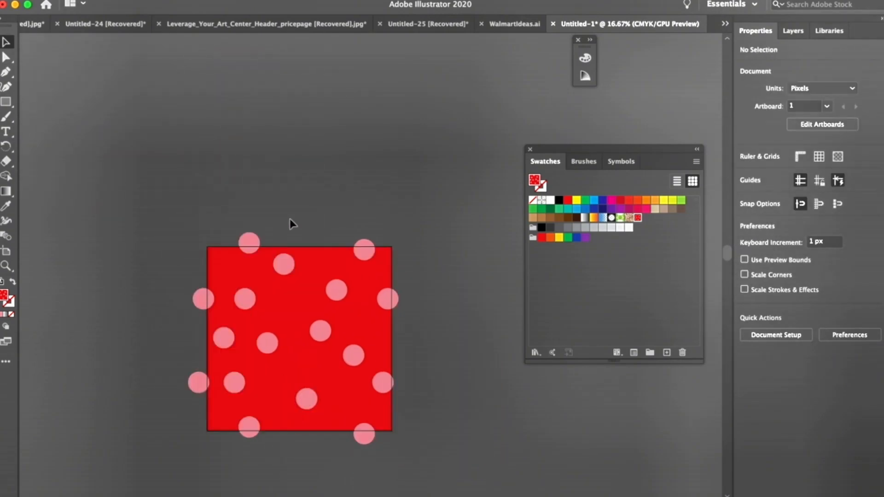
Step: Paste a copy of the red 1000 px background square in front of the dots and remove its fill
{"action": "scroll", "coordinate": [289, 220], "scroll_direction": "right", "scroll_amount": 2}
{"action": "scroll", "coordinate": [289, 220], "scroll_direction": "down", "scroll_amount": 1}
{"action": "left_click", "coordinate": [265, 240]}
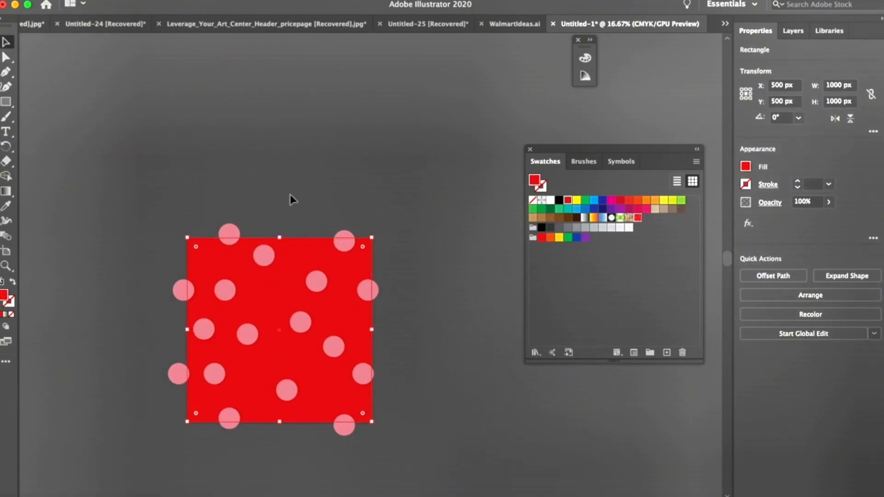
{"action": "key", "text": "super+shift+b"}
{"action": "left_click", "coordinate": [321, 160]}
{"action": "key", "text": "super+f"}
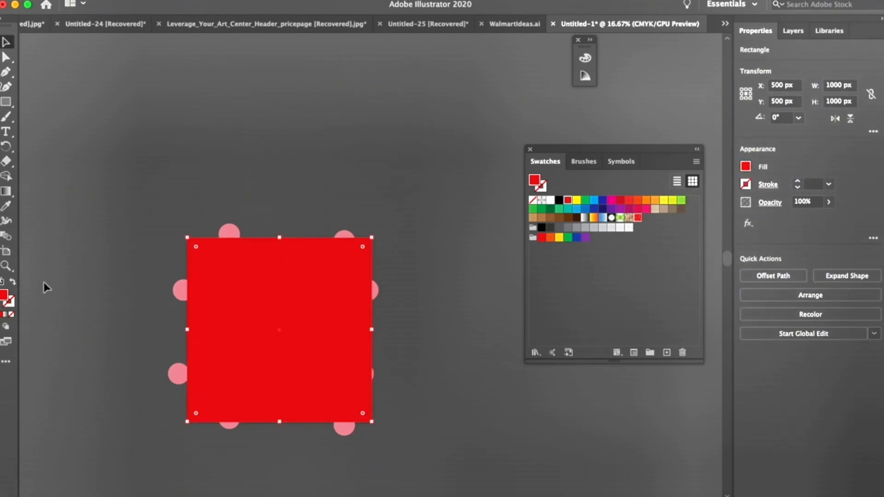
{"action": "left_click", "coordinate": [12, 314]}
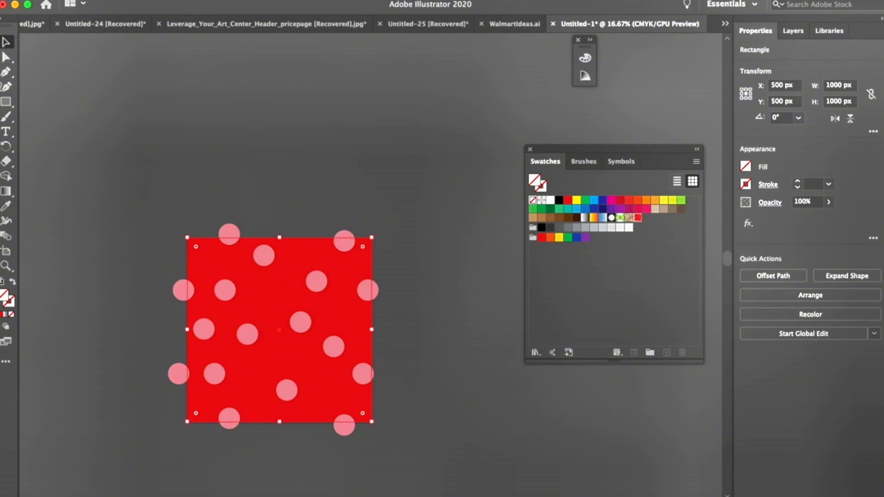
Step: Send the unfilled, unstroked square behind all the tile artwork and deselect it
{"action": "left_click", "coordinate": [143, 0]}
{"action": "mouse_move", "coordinate": [152, 16]}
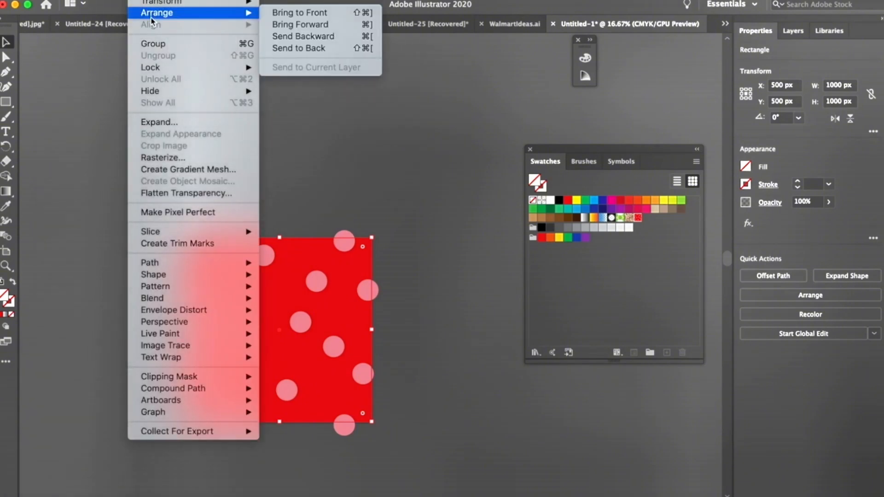
{"action": "left_click", "coordinate": [321, 49]}
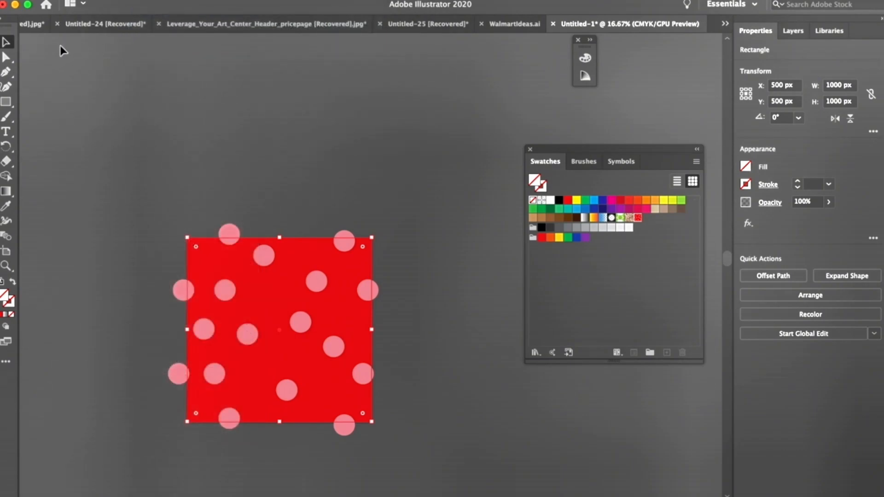
{"action": "left_click", "coordinate": [103, 161]}
Step: Save the whole tile, including the invisible bounding square, as another pattern swatch
{"action": "key", "text": "super+a"}
{"action": "left_click_drag", "start_coordinate": [374, 412], "coordinate": [654, 233]}
{"action": "left_click", "coordinate": [450, 126]}
Step: Draw a large rectangle beyond the tile's upper-left corner, fill it with the newest polka-dot pattern swatch and deselect it
{"action": "key", "text": "super+minus"}
{"action": "key", "text": "super+minus"}
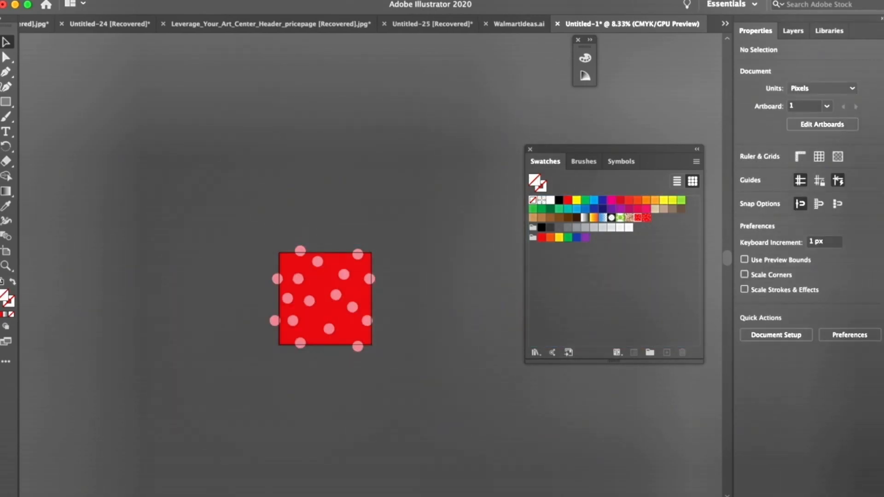
{"action": "left_click", "coordinate": [6, 102]}
{"action": "mouse_move", "coordinate": [92, 71]}
{"action": "left_mouse_down"}
{"action": "mouse_move", "coordinate": [256, 197]}
{"action": "mouse_move", "coordinate": [265, 238]}
{"action": "left_mouse_up"}
{"action": "left_click", "coordinate": [646, 219]}
{"action": "key", "text": "super+shift+a"}
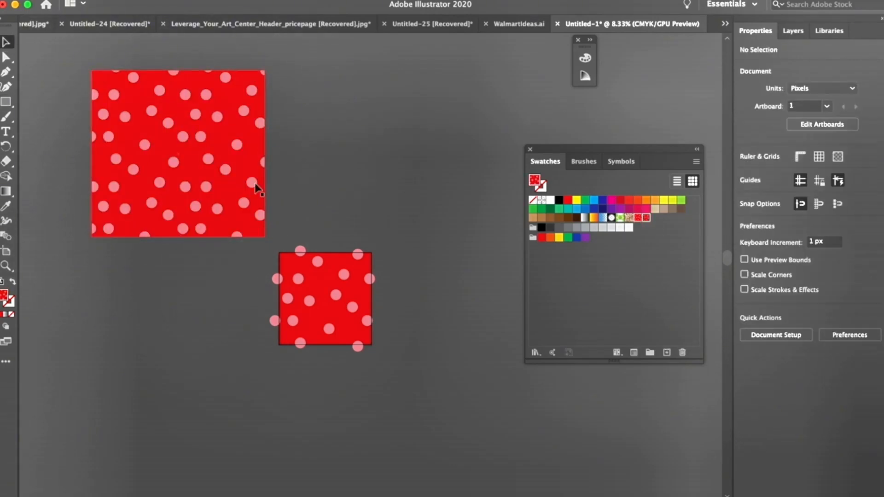
Step: Switch to the floral artwork document and select the whole flower branch overhanging the artboard's right edge
{"action": "key", "text": "super+plus"}
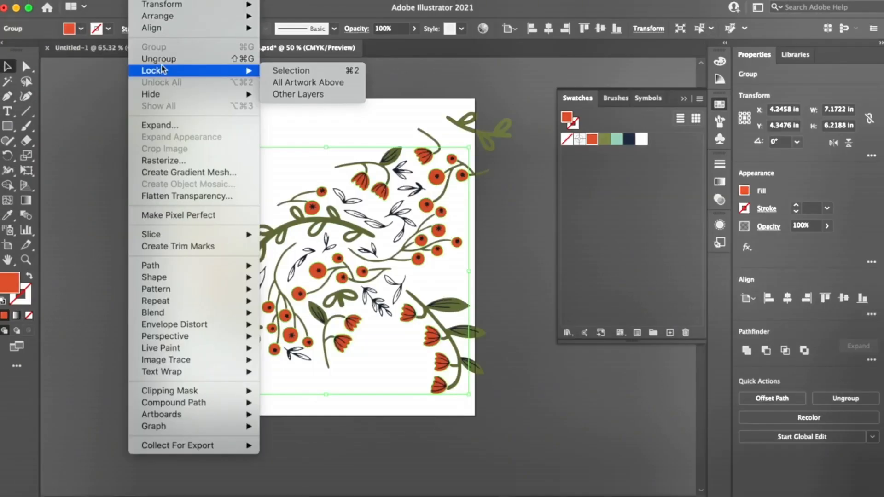
{"action": "left_click", "coordinate": [159, 59]}
{"action": "left_click", "coordinate": [579, 431]}
{"action": "left_click", "coordinate": [433, 336]}
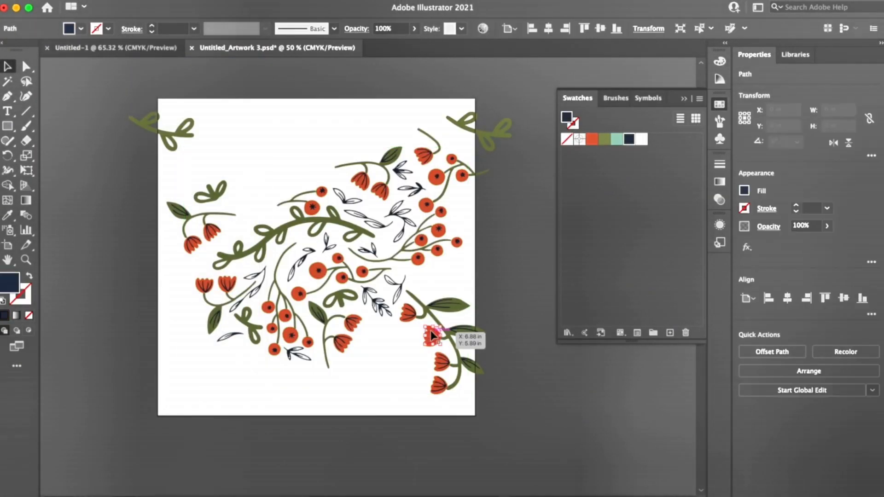
{"action": "left_click_drag", "start_coordinate": [505, 428], "coordinate": [405, 287]}
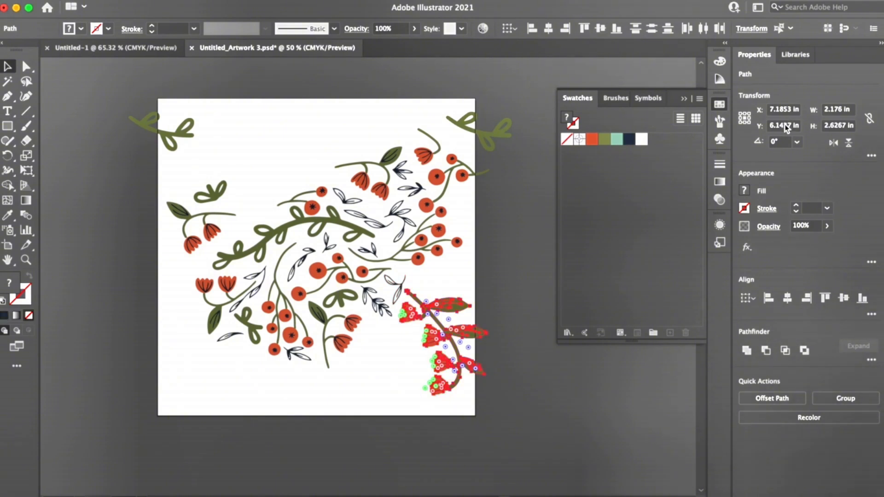
{"action": "left_click_drag", "start_coordinate": [775, 126], "coordinate": [797, 127]}
{"action": "type", "text": "+8"}
{"action": "key", "text": "alt+Return"}
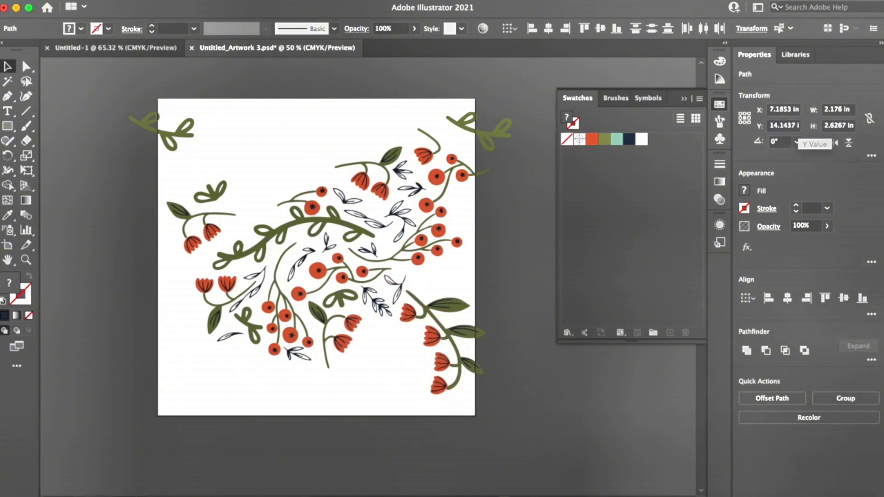
{"action": "key", "text": "super+z"}
Step: Copy the selected flower branch to the artboard's left edge with a -8 in X offset
{"action": "left_click", "coordinate": [788, 114]}
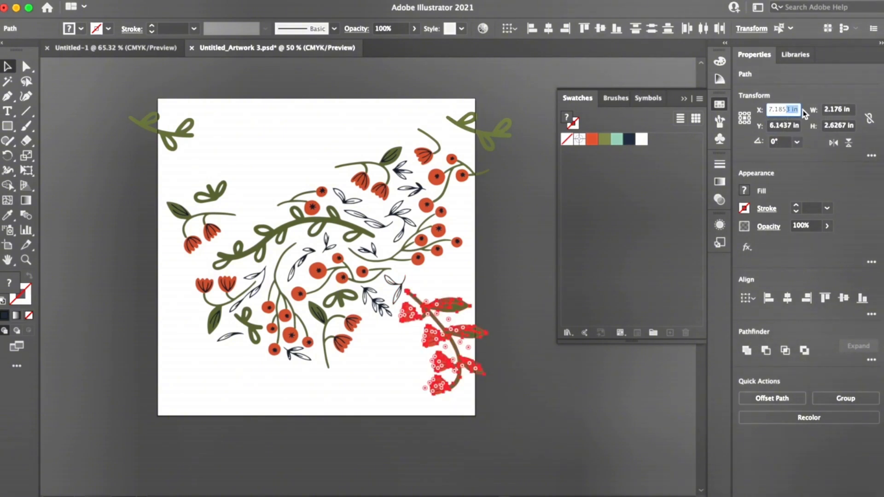
{"action": "type", "text": "-8"}
{"action": "key", "text": "alt+Return"}
{"action": "left_click", "coordinate": [41, 174]}
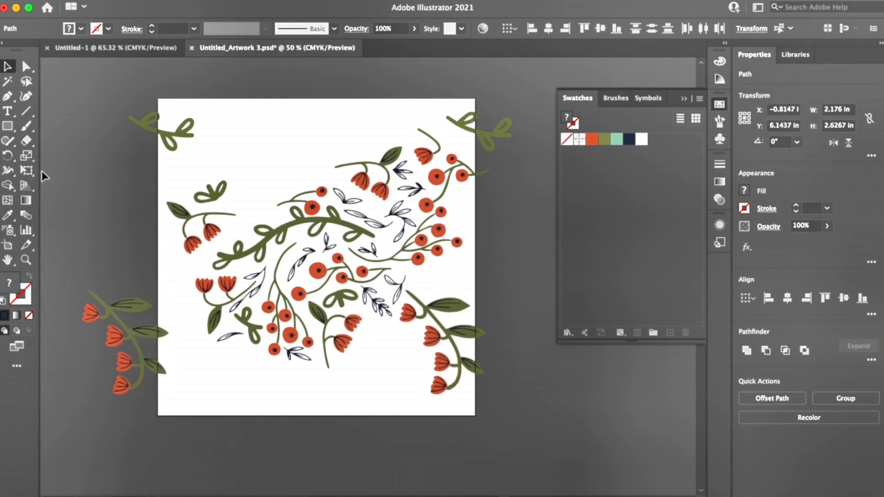
Step: Duplicate the small navy leaf from the lower-left area into the gap beside the right-hand berries and rotate the copy
{"action": "left_click", "coordinate": [231, 338]}
{"action": "left_click_drag", "start_coordinate": [232, 338], "coordinate": [457, 241]}
{"action": "key", "text": "r"}
{"action": "key", "text": "v"}
{"action": "left_click", "coordinate": [68, 194]}
Step: Duplicate the thick green leafy vine, rotate the copy and place it across the artboard's top edge near the left corner
{"action": "left_click_drag", "start_coordinate": [262, 236], "coordinate": [280, 117]}
{"action": "key", "text": "r"}
{"action": "left_click_drag", "start_coordinate": [239, 196], "coordinate": [315, 49]}
{"action": "key", "text": "v"}
{"action": "left_click_drag", "start_coordinate": [302, 256], "coordinate": [220, 256]}
{"action": "scroll", "coordinate": [220, 256], "scroll_direction": "down", "scroll_amount": 3}
Step: Copy the top-edge vine to the artboard's bottom edge with a +8 in Y offset and deselect it
{"action": "left_click_drag", "start_coordinate": [790, 127], "coordinate": [801, 125]}
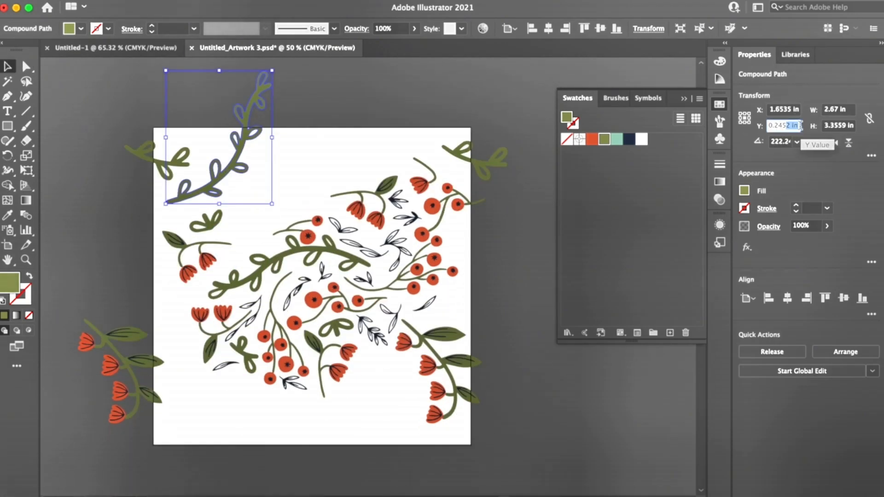
{"action": "type", "text": "+8"}
{"action": "key", "text": "alt+Return"}
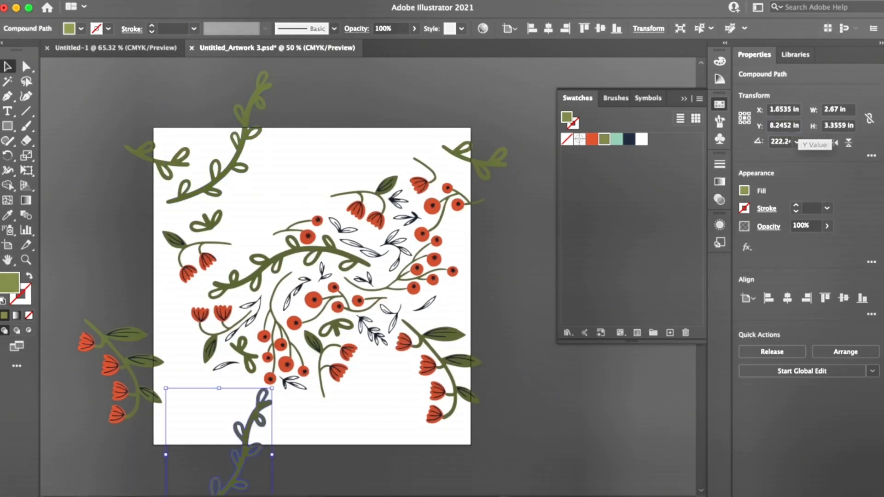
{"action": "left_click", "coordinate": [95, 211]}
Step: Duplicate the left two-flower sprig onto the bottom edge and copy it to the top edge with a -8 in Y offset
{"action": "left_click", "coordinate": [224, 266]}
{"action": "left_click", "coordinate": [143, 243]}
{"action": "left_click", "coordinate": [213, 271]}
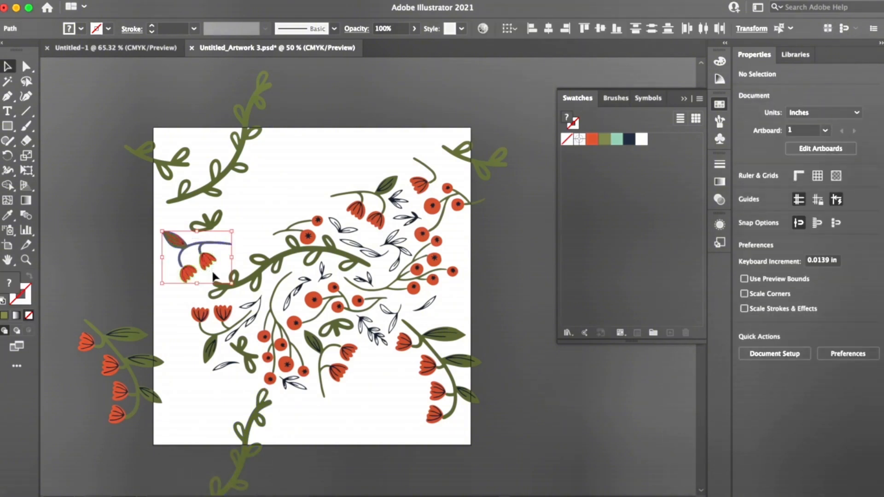
{"action": "left_click_drag", "start_coordinate": [195, 273], "coordinate": [310, 442]}
{"action": "left_click", "coordinate": [797, 125]}
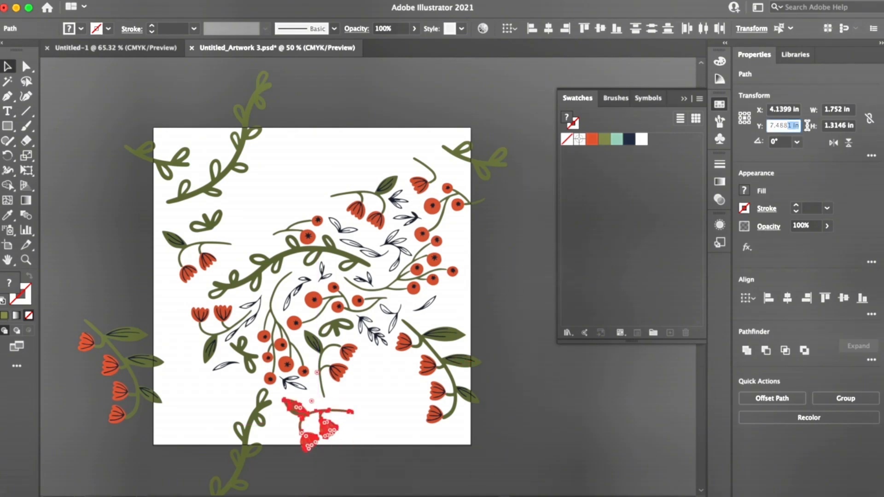
{"action": "key", "text": "Return"}
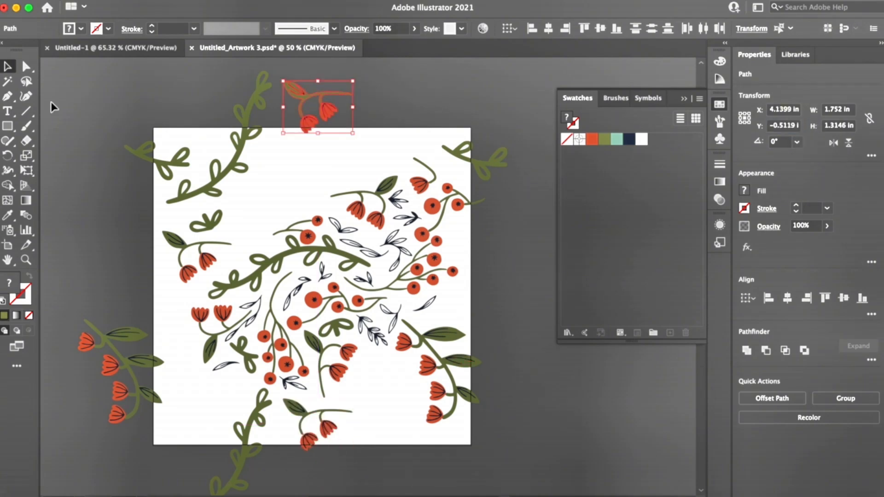
Step: Duplicate a navy leaf pair into the upper-right corner and a navy leaf sprig, rotated, into the lower-left corner
{"action": "left_click", "coordinate": [123, 246]}
{"action": "left_click", "coordinate": [342, 234]}
{"action": "left_click_drag", "start_coordinate": [343, 234], "coordinate": [421, 149]}
{"action": "left_click", "coordinate": [391, 372]}
{"action": "left_click_drag", "start_coordinate": [372, 343], "coordinate": [216, 416]}
{"action": "key", "text": "r"}
{"action": "key", "text": "v"}
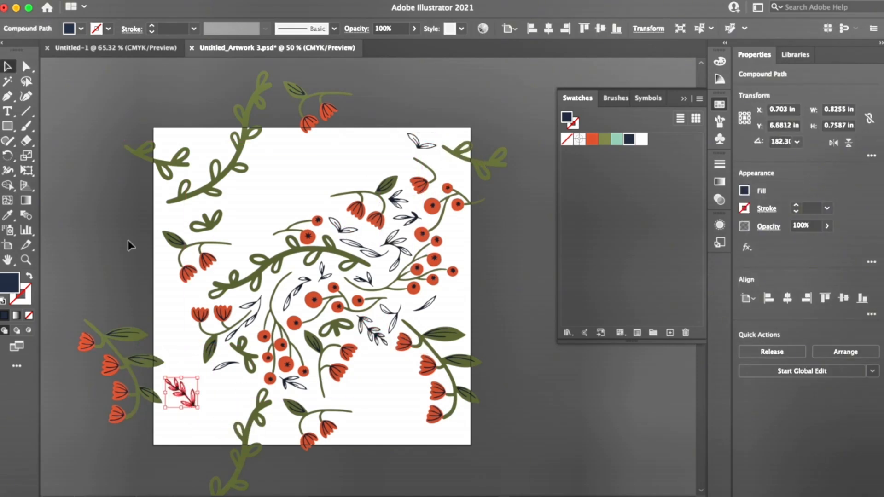
{"action": "left_click", "coordinate": [129, 245]}
Step: Duplicate and rotate the small green leaf loop onto the bottom-right edge, and copy it to the top with a -8 in Y offset
{"action": "left_click", "coordinate": [340, 328]}
{"action": "left_click_drag", "start_coordinate": [341, 328], "coordinate": [457, 404]}
{"action": "key", "text": "r"}
{"action": "key", "text": "v"}
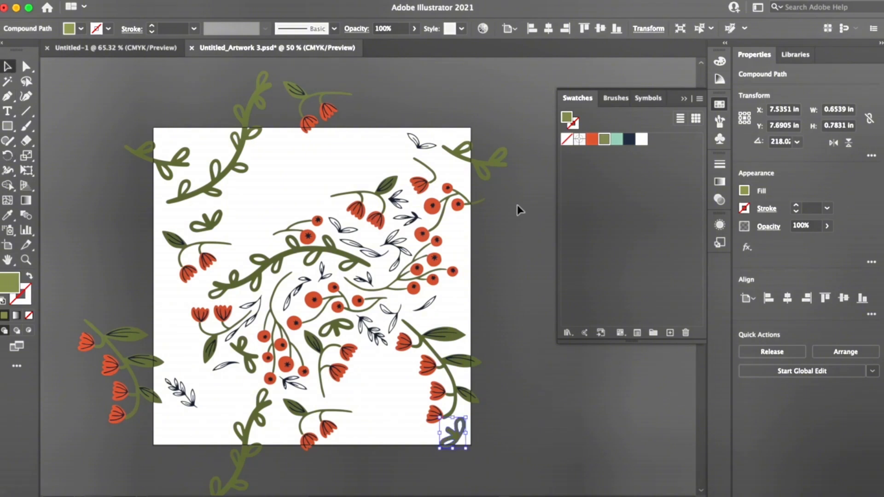
{"action": "left_click", "coordinate": [798, 127]}
{"action": "type", "text": "-8"}
{"action": "key", "text": "alt+Return"}
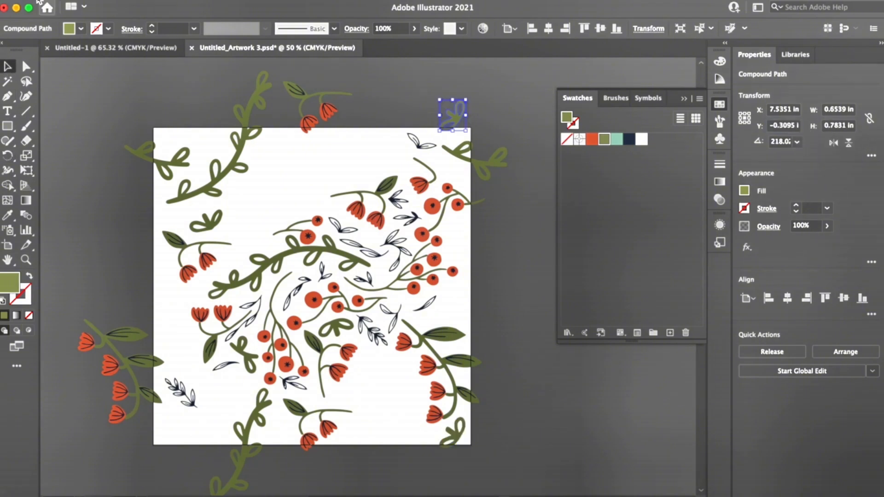
{"action": "left_click", "coordinate": [87, 237]}
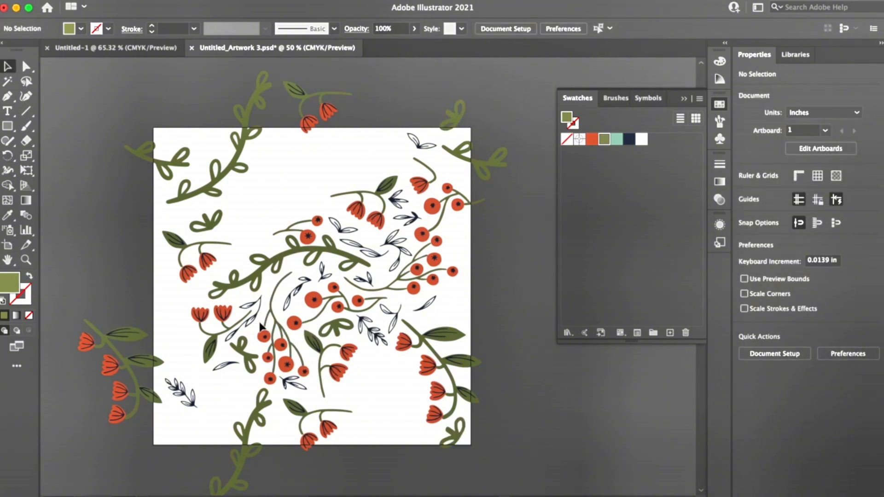
Step: Select the stem and all the berries of the lower-middle berry branch and group them
{"action": "left_click", "coordinate": [290, 381]}
{"action": "key", "text": "super+equal"}
{"action": "key", "text": "super+equal"}
{"action": "key", "text": "super+equal"}
{"action": "key", "text": "super+equal"}
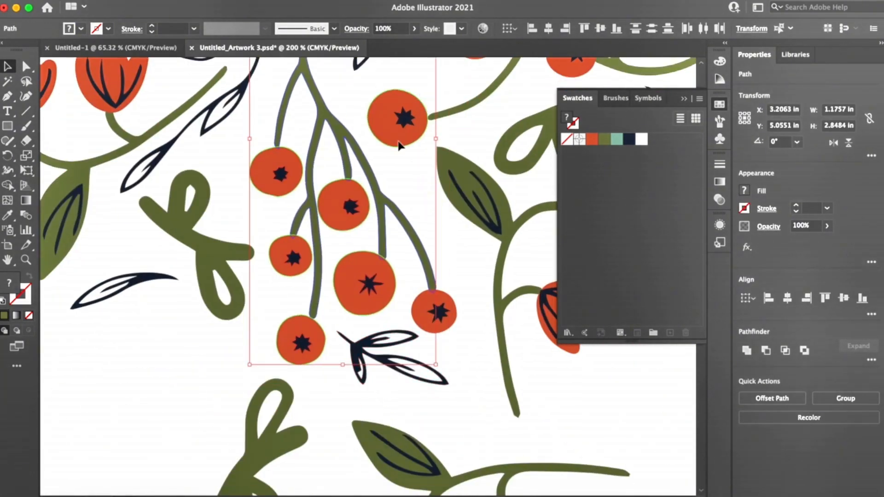
{"action": "left_click", "coordinate": [443, 318], "text": "shift"}
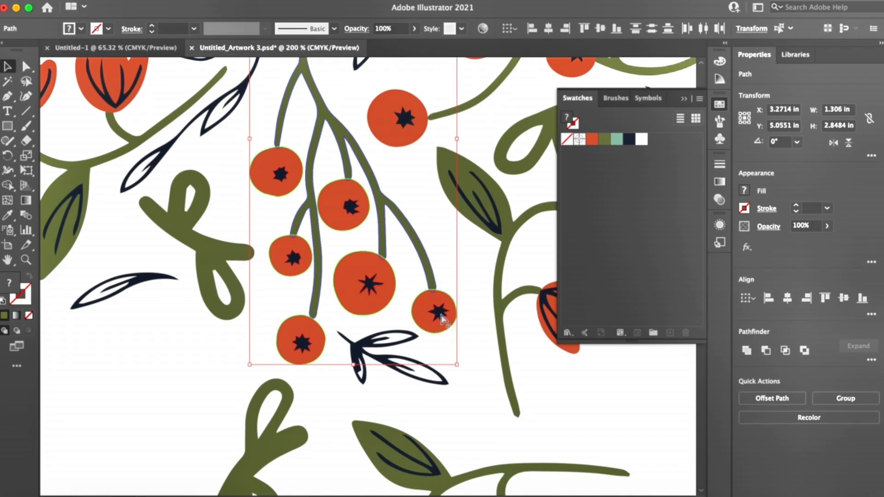
{"action": "key", "text": "super+minus"}
{"action": "key", "text": "super+minus"}
{"action": "key", "text": "super+minus"}
{"action": "key", "text": "super+minus"}
{"action": "key", "text": "super+g"}
Step: Duplicate the grouped berry branch into the artboard's upper-left area and rotate the copy to fit the gap
{"action": "left_click_drag", "start_coordinate": [369, 299], "coordinate": [368, 133]}
{"action": "left_click", "coordinate": [11, 157]}
{"action": "left_click_drag", "start_coordinate": [401, 170], "coordinate": [380, 69]}
{"action": "left_click", "coordinate": [7, 67]}
Step: Duplicate the berry branch onto the artboard's bottom edge, rotate it upright and fine-tune its position beside the flower sprig
{"action": "left_click_drag", "start_coordinate": [413, 125], "coordinate": [451, 374]}
{"action": "scroll", "coordinate": [366, 145], "scroll_direction": "right", "scroll_amount": 2}
{"action": "left_click", "coordinate": [8, 156]}
{"action": "left_click_drag", "start_coordinate": [352, 429], "coordinate": [443, 272]}
{"action": "left_click", "coordinate": [7, 67]}
{"action": "mouse_move", "coordinate": [429, 390]}
{"action": "left_mouse_down"}
{"action": "mouse_move", "coordinate": [464, 405]}
{"action": "mouse_move", "coordinate": [439, 378]}
{"action": "left_mouse_up"}
Step: Copy the bottom-edge berry branch to the top edge with a -8 in Y offset and deselect it
{"action": "scroll", "coordinate": [438, 378], "scroll_direction": "up", "scroll_amount": 2}
{"action": "left_click", "coordinate": [783, 125]}
{"action": "type", "text": "-8"}
{"action": "key", "text": "Return"}
{"action": "left_click", "coordinate": [302, 399]}
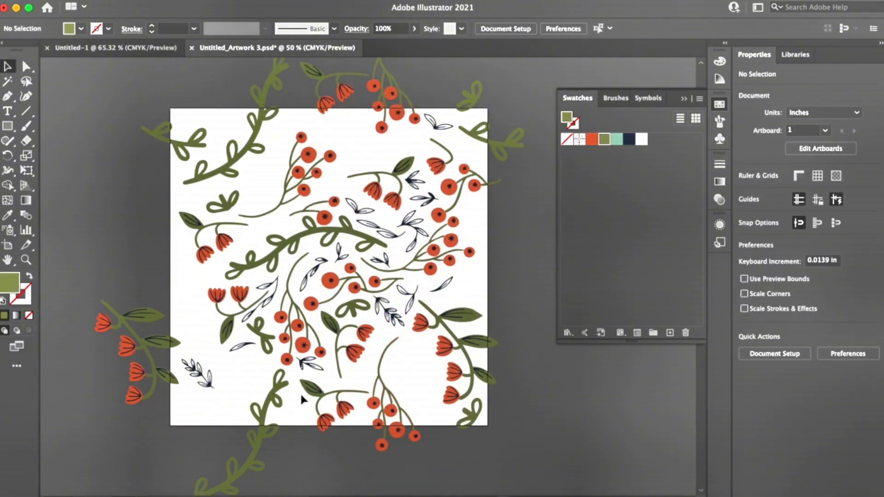
Step: Duplicate a flower sprig into the lower-left gap and the small navy leaf into the upper-left area
{"action": "left_click_drag", "start_coordinate": [308, 390], "coordinate": [246, 383]}
{"action": "left_click_drag", "start_coordinate": [444, 285], "coordinate": [272, 222]}
{"action": "key", "text": "super+minus"}
Step: Copy the berry sprig overhanging the upper right edge to the left edge with a -8 in X offset
{"action": "left_click", "coordinate": [393, 241]}
{"action": "left_click", "coordinate": [783, 109]}
{"action": "type", "text": "-8"}
{"action": "key", "text": "Return"}
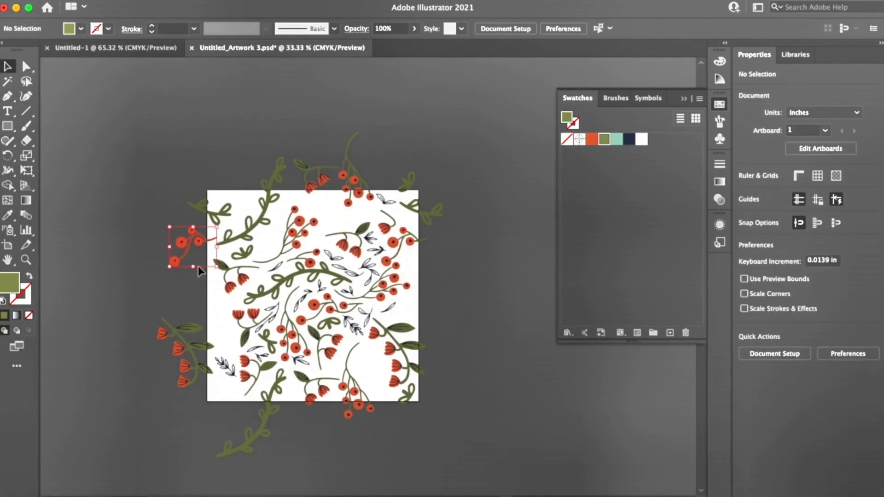
Step: Place a rotated berry sprig across the artboard's right edge at mid-height, with its matching copy on the left edge
{"action": "key", "text": "super+plus"}
{"action": "left_click", "coordinate": [8, 155]}
{"action": "left_click", "coordinate": [8, 67]}
{"action": "left_click", "coordinate": [783, 110]}
{"action": "scroll", "coordinate": [318, 423], "scroll_direction": "left", "scroll_amount": 3}
Step: Place a copy of the flower sprig across the upper right edge and copy it to the left edge with a -8 in X offset
{"action": "left_click_drag", "start_coordinate": [318, 422], "coordinate": [397, 373]}
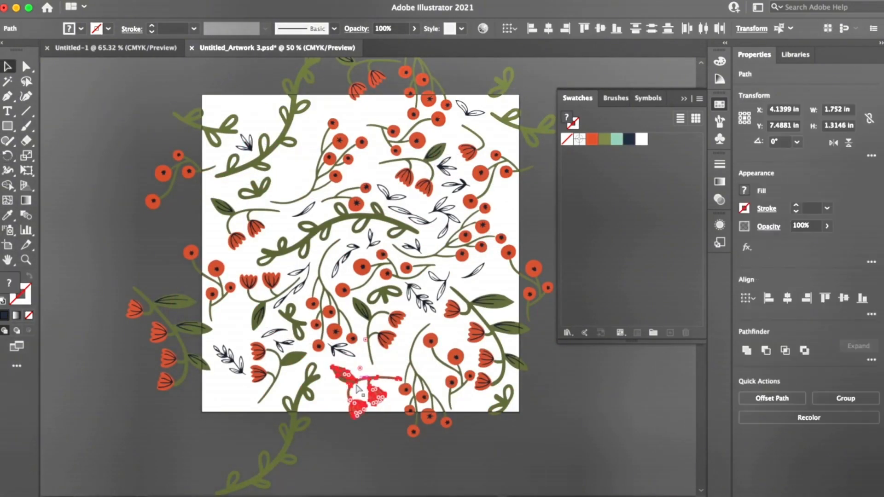
{"action": "scroll", "coordinate": [438, 221], "scroll_direction": "right", "scroll_amount": 3}
{"action": "left_click", "coordinate": [782, 110]}
{"action": "type", "text": "-8"}
{"action": "key", "text": "alt+Return"}
Step: Duplicate a flower sprig onto the bottom-left corner and copy it to the bottom-right corner with a +8 in X offset
{"action": "left_click_drag", "start_coordinate": [169, 245], "coordinate": [172, 405]}
{"action": "left_click", "coordinate": [783, 109]}
{"action": "type", "text": "+8"}
{"action": "key", "text": "alt+Return"}
Step: Shift the matching top and bottom green leaf loops slightly left, and copy both bottom-corner flower sprigs up with a -8 in Y offset
{"action": "left_click_drag", "start_coordinate": [432, 88], "coordinate": [421, 96]}
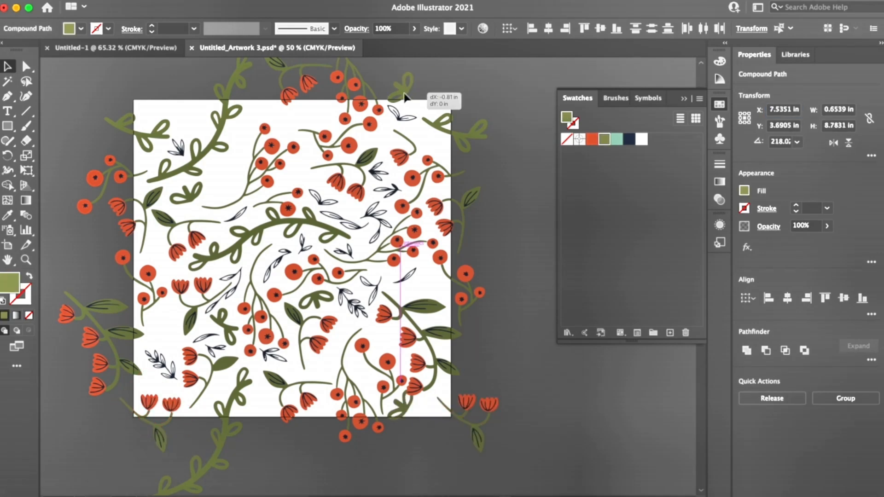
{"action": "left_click", "coordinate": [783, 125]}
{"action": "type", "text": "-8"}
Step: Lower the matching green sprigs on the side edges slightly, and duplicate the navy leaf sprig into the upper-left gap and across the bottom edge
{"action": "left_click_drag", "start_coordinate": [138, 134], "coordinate": [133, 147]}
{"action": "left_click_drag", "start_coordinate": [352, 301], "coordinate": [224, 182]}
{"action": "left_click_drag", "start_coordinate": [224, 182], "coordinate": [261, 407]}
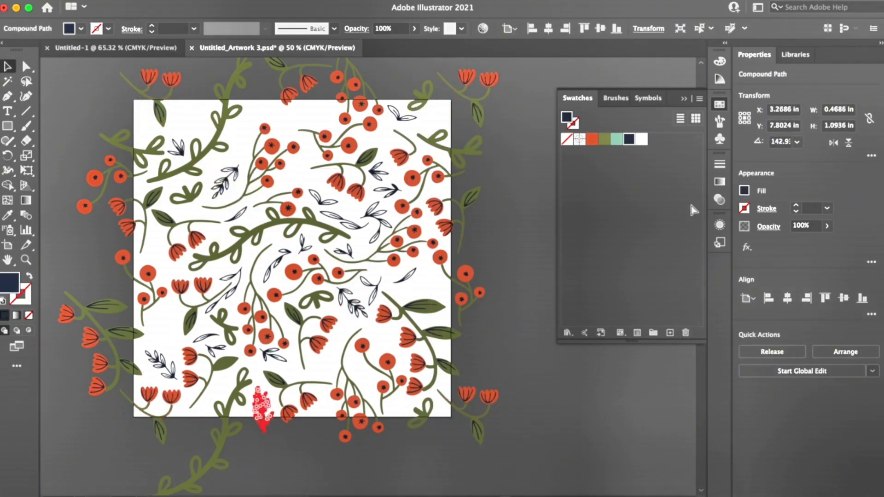
Step: Copy the navy leaf sprig from the bottom edge to the top with a -8 in Y offset, and duplicate navy leaves and a green loop sprig into gaps
{"action": "left_click", "coordinate": [783, 126]}
{"action": "type", "text": "-8"}
{"action": "key", "text": "alt+Return"}
{"action": "left_click_drag", "start_coordinate": [344, 251], "coordinate": [222, 372]}
{"action": "left_click_drag", "start_coordinate": [323, 204], "coordinate": [322, 367]}
{"action": "left_click_drag", "start_coordinate": [298, 300], "coordinate": [405, 282], "text": "alt"}
{"action": "scroll", "coordinate": [405, 283], "scroll_direction": "up", "scroll_amount": 1}
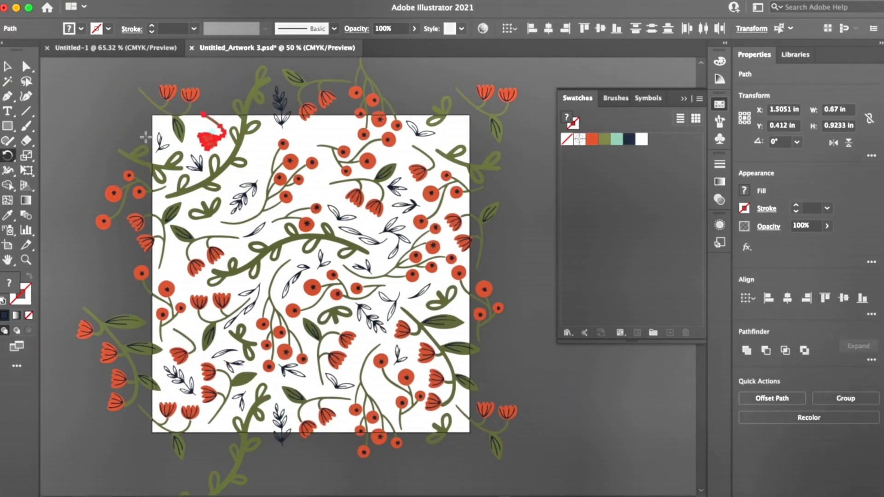
Step: Copy two single-flower sprigs from the top edge to the bottom with a +8 in Y offset, and duplicate two navy leaf sprigs into interior gaps
{"action": "left_click", "coordinate": [798, 128]}
{"action": "type", "text": "+8"}
{"action": "key", "text": "alt+Return"}
{"action": "left_click_drag", "start_coordinate": [214, 121], "coordinate": [334, 129]}
{"action": "left_click", "coordinate": [798, 128]}
{"action": "type", "text": "+8"}
{"action": "key", "text": "alt+Return"}
{"action": "left_click_drag", "start_coordinate": [362, 266], "coordinate": [318, 184], "text": "alt"}
{"action": "left_click_drag", "start_coordinate": [323, 259], "coordinate": [186, 284], "text": "alt"}
Step: Show the layers and delete the white square image on Layer 2 Image
{"action": "key", "text": "F7"}
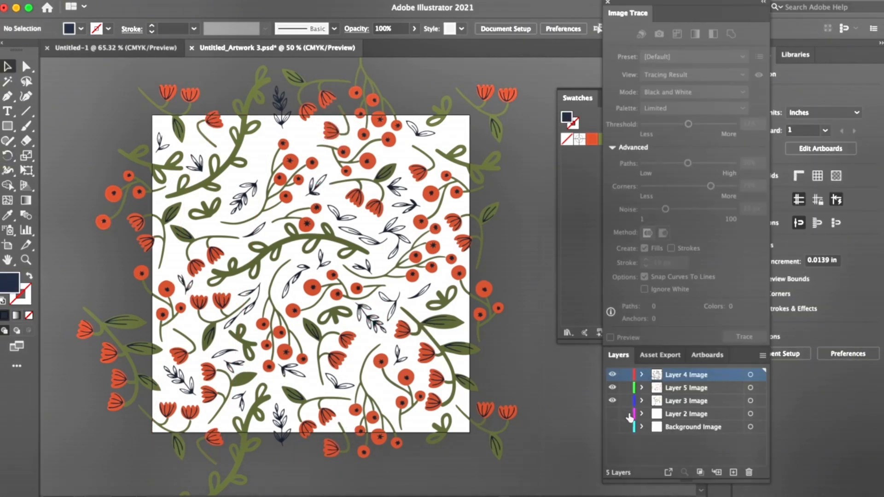
{"action": "left_click", "coordinate": [473, 373]}
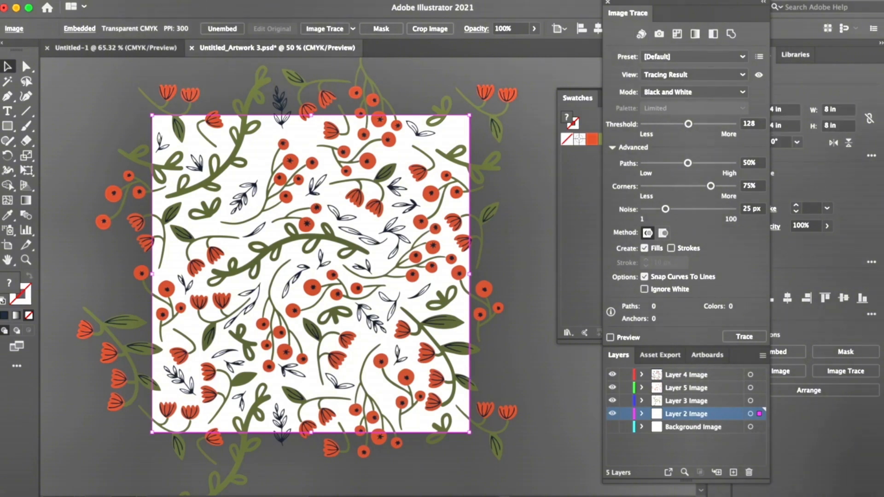
{"action": "key", "text": "Delete"}
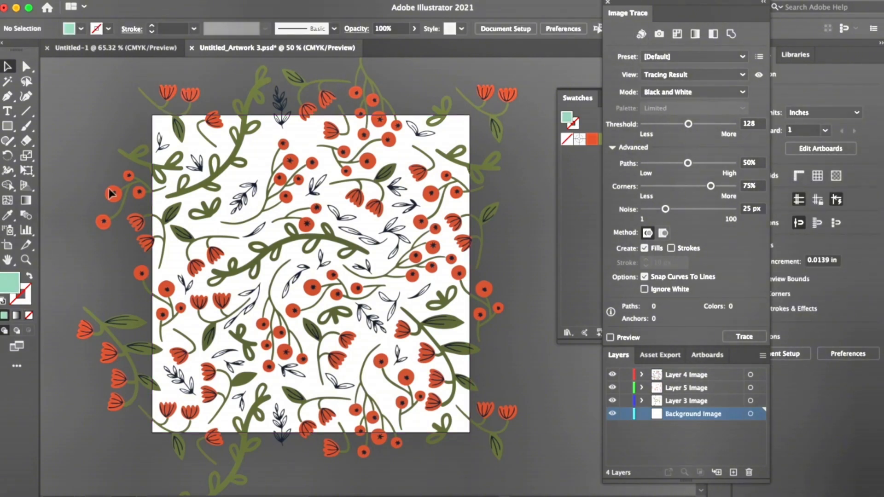
Step: Create an 8 in by 8 in mint rectangle on the Background Image layer
{"action": "left_click", "coordinate": [8, 130]}
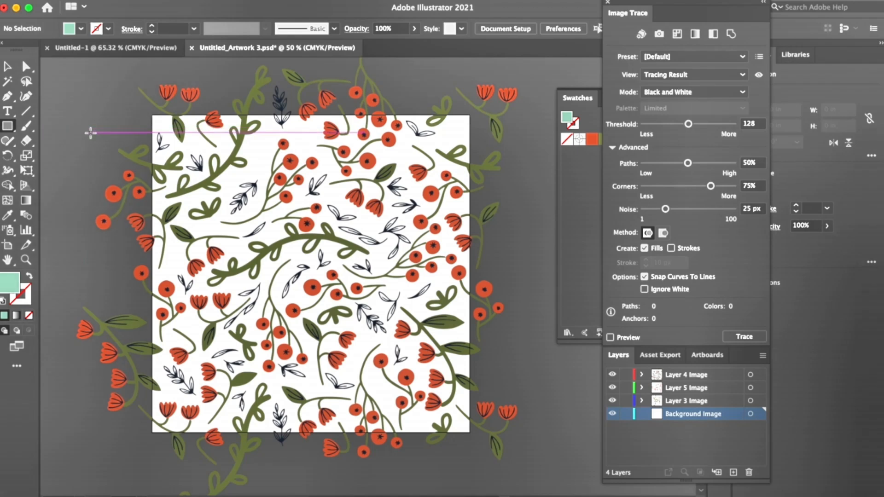
{"action": "left_click", "coordinate": [90, 133]}
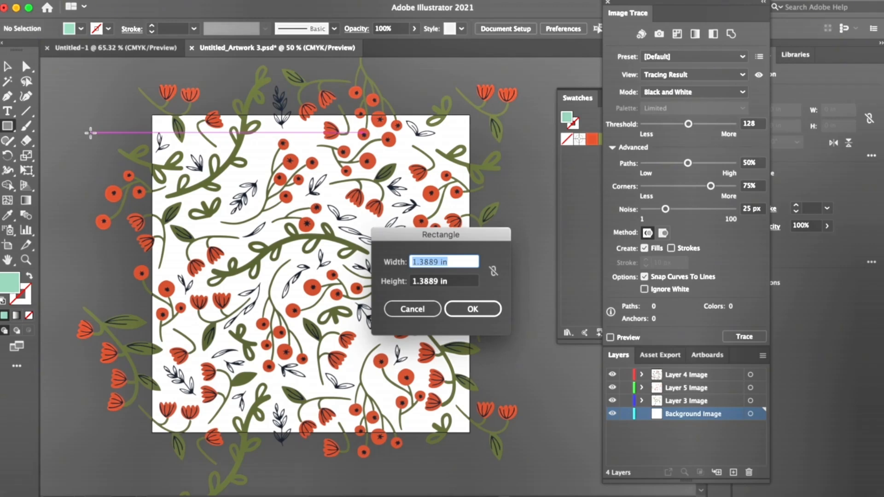
{"action": "type", "text": "8"}
{"action": "key", "text": "Tab"}
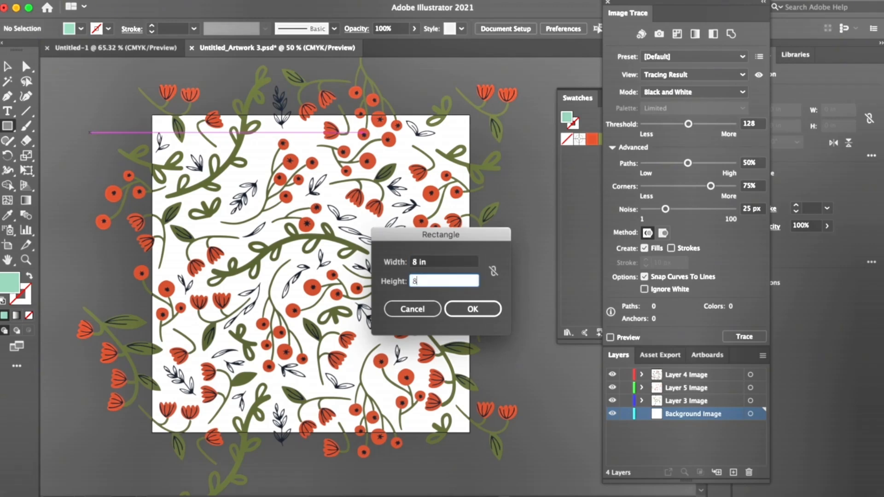
{"action": "type", "text": "8"}
{"action": "key", "text": "Return"}
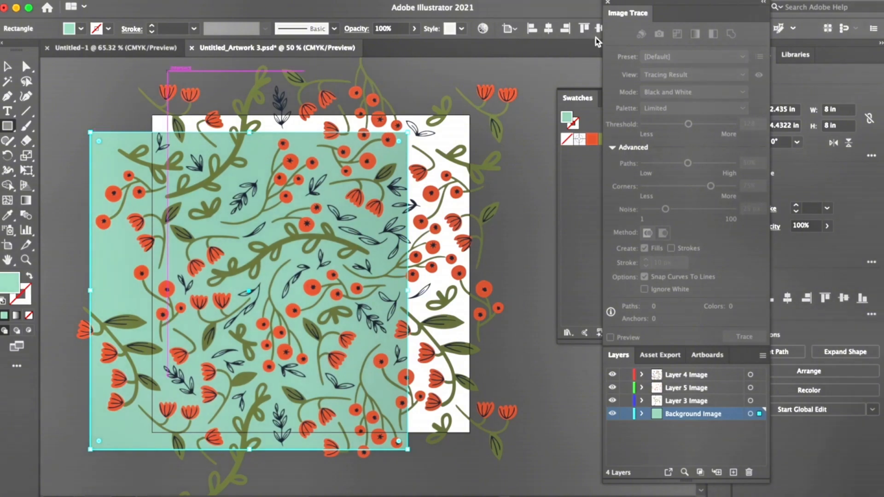
Step: Center the mint square on the artboard at X 4 in, Y 4 in, and deselect it
{"action": "left_click", "coordinate": [608, 4]}
{"action": "left_click", "coordinate": [783, 109]}
{"action": "type", "text": "4"}
{"action": "key", "text": "Tab"}
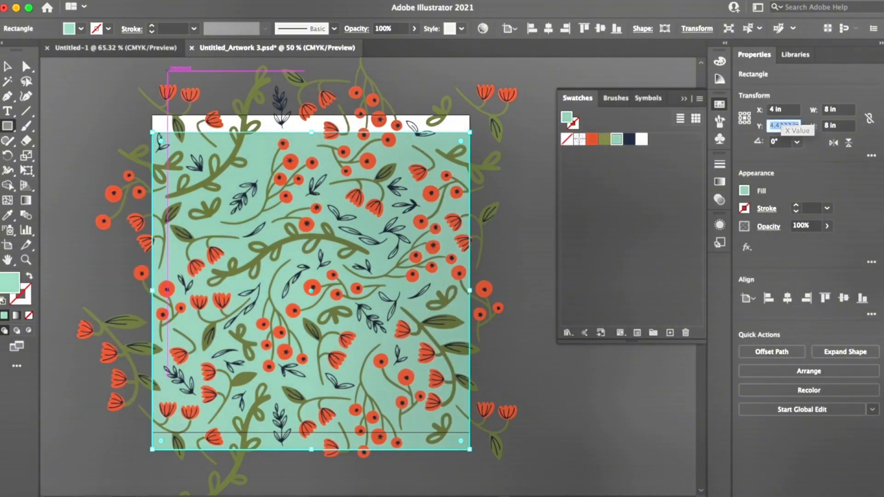
{"action": "type", "text": "4"}
{"action": "key", "text": "Return"}
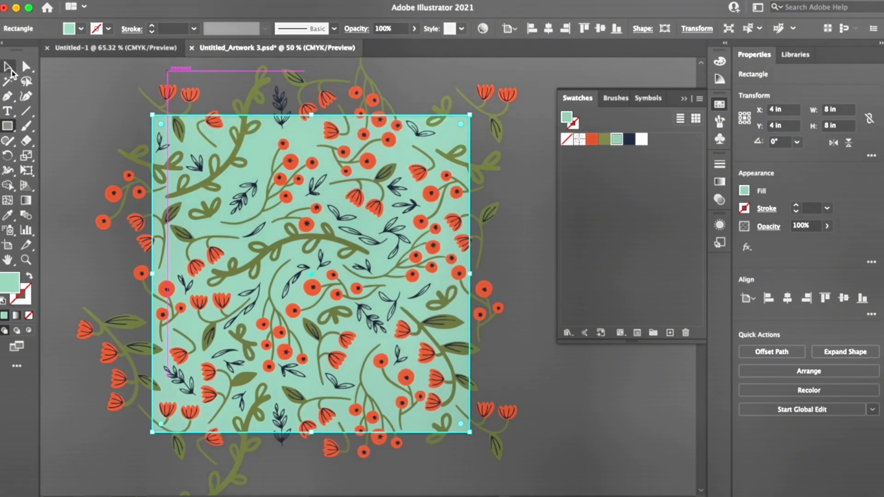
{"action": "left_click", "coordinate": [11, 69]}
{"action": "left_click", "coordinate": [76, 89]}
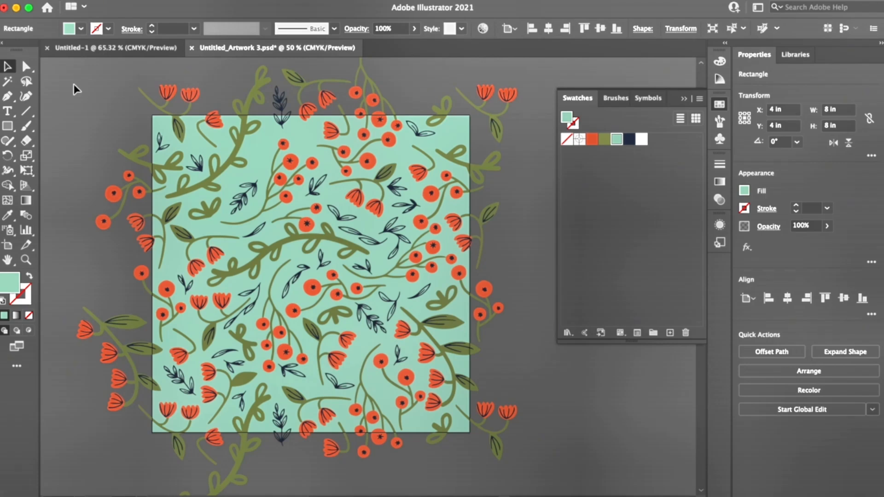
{"action": "left_click", "coordinate": [76, 89]}
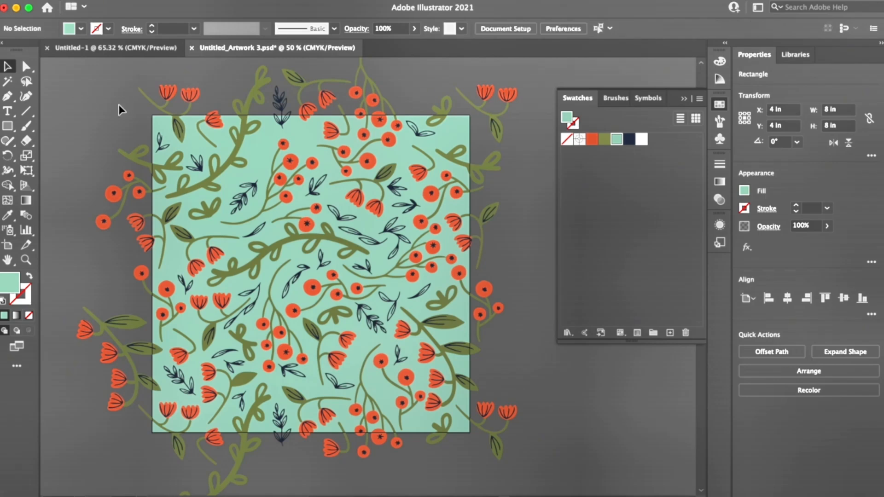
Step: Make a copy of the mint background square with no fill and no stroke, and send it to the back
{"action": "left_click", "coordinate": [159, 118]}
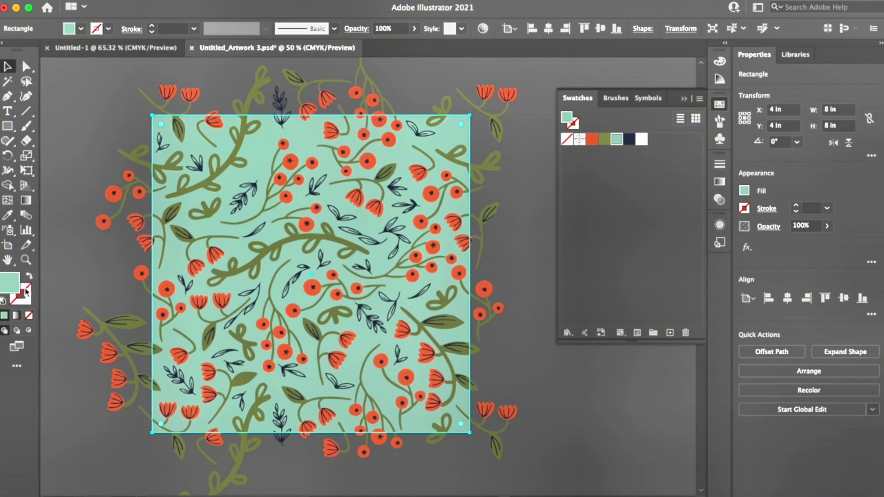
{"action": "left_click", "coordinate": [142, 0]}
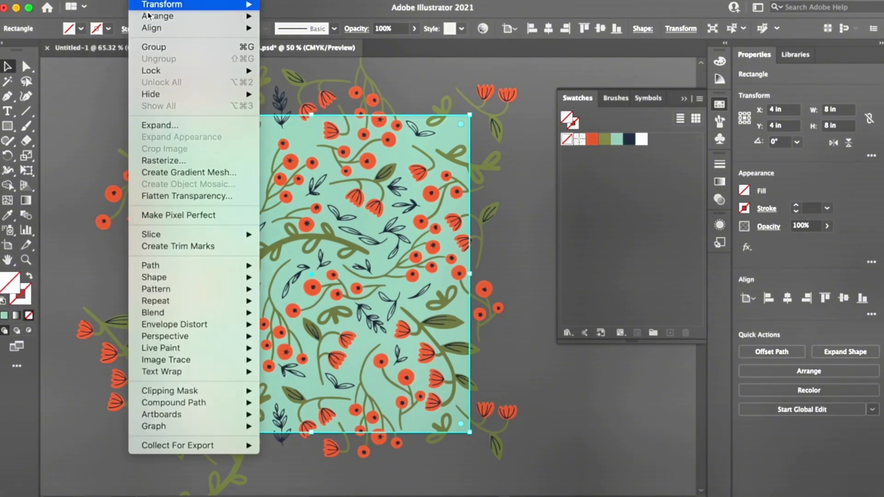
{"action": "mouse_move", "coordinate": [149, 16]}
{"action": "left_click", "coordinate": [271, 52]}
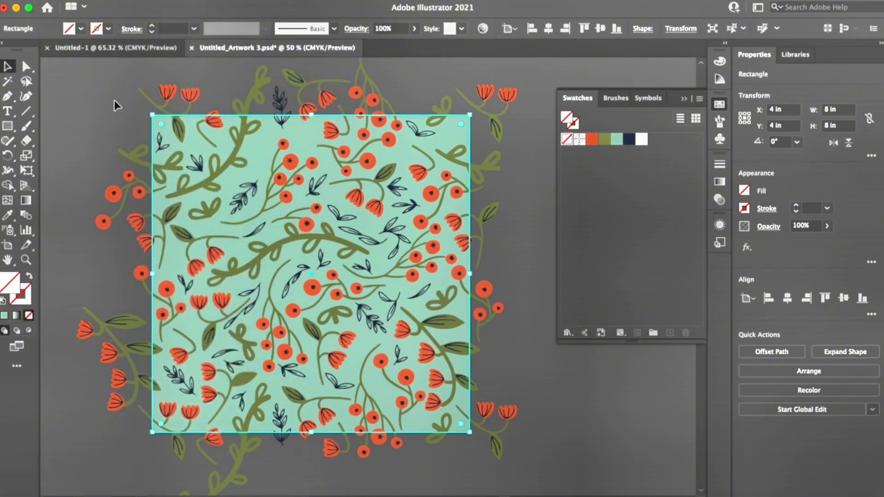
{"action": "left_click", "coordinate": [114, 101]}
Step: Select all of the floral tile artwork and save it as a pattern swatch
{"action": "key", "text": "super+minus"}
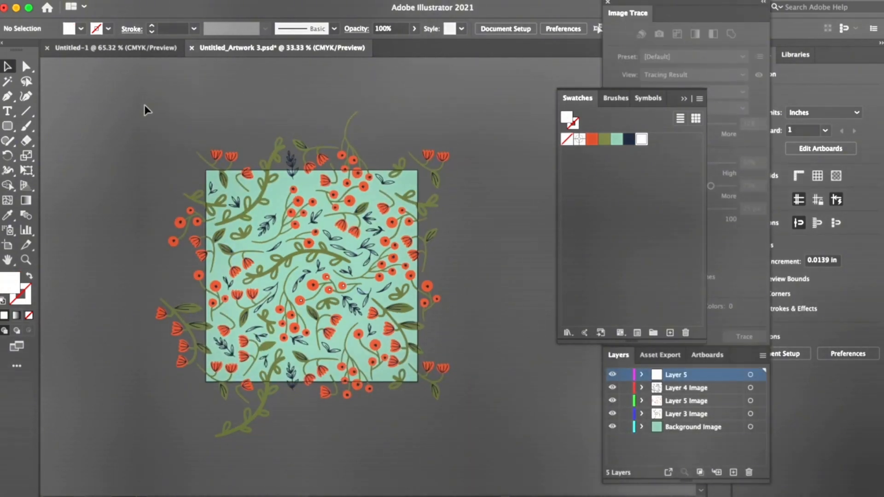
{"action": "key", "text": "super+a"}
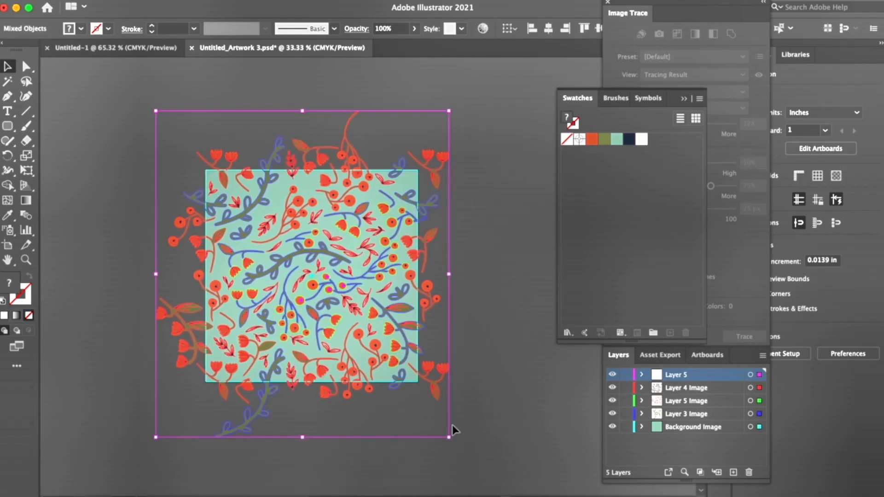
{"action": "left_click_drag", "start_coordinate": [328, 259], "coordinate": [632, 213]}
{"action": "left_click", "coordinate": [117, 131]}
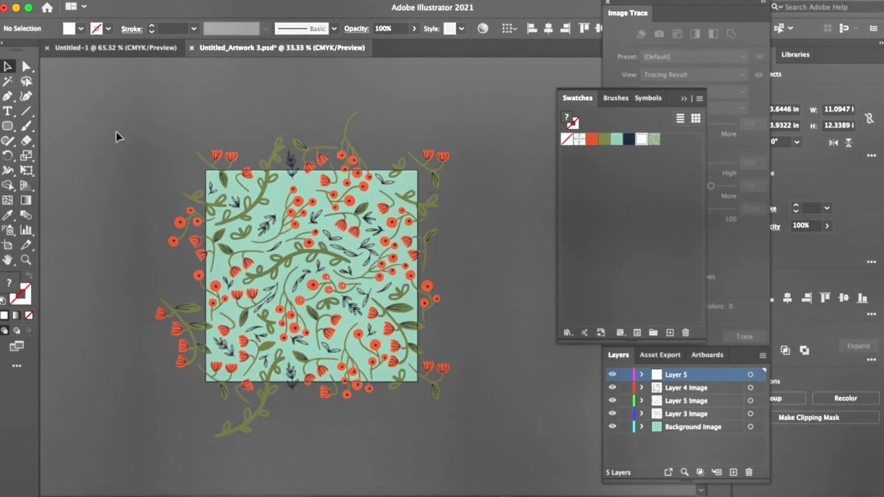
Step: Draw a square about 13 in wide beside the tile and fill it with the new floral pattern swatch
{"action": "scroll", "coordinate": [117, 132], "scroll_direction": "left", "scroll_amount": 5}
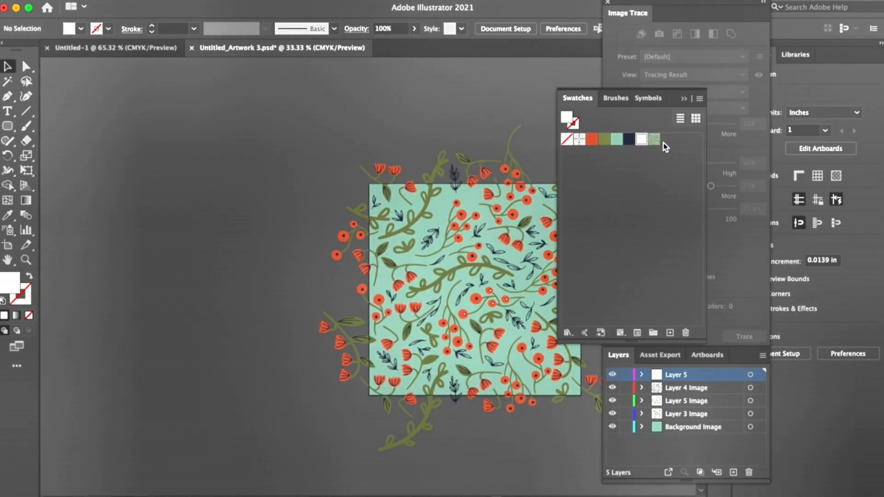
{"action": "mouse_move", "coordinate": [8, 125]}
{"action": "left_mouse_down"}
{"action": "mouse_move", "coordinate": [45, 125]}
{"action": "mouse_move", "coordinate": [353, 339]}
{"action": "mouse_move", "coordinate": [406, 364]}
{"action": "mouse_move", "coordinate": [407, 456]}
{"action": "left_mouse_up"}
{"action": "scroll", "coordinate": [75, 136], "scroll_direction": "left", "scroll_amount": 5}
{"action": "left_click", "coordinate": [654, 139]}
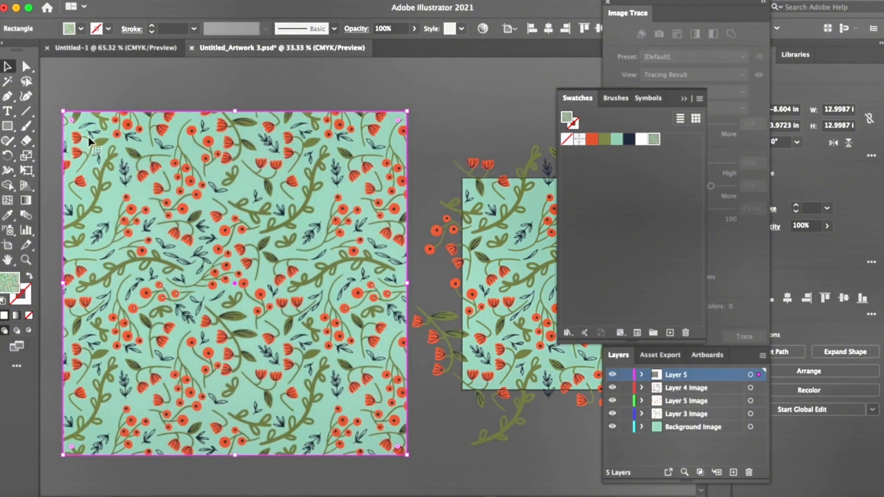
{"action": "scroll", "coordinate": [88, 136], "scroll_direction": "left", "scroll_amount": 4}
{"action": "scroll", "coordinate": [78, 164], "scroll_direction": "down", "scroll_amount": 2}
{"action": "left_click", "coordinate": [69, 210]}
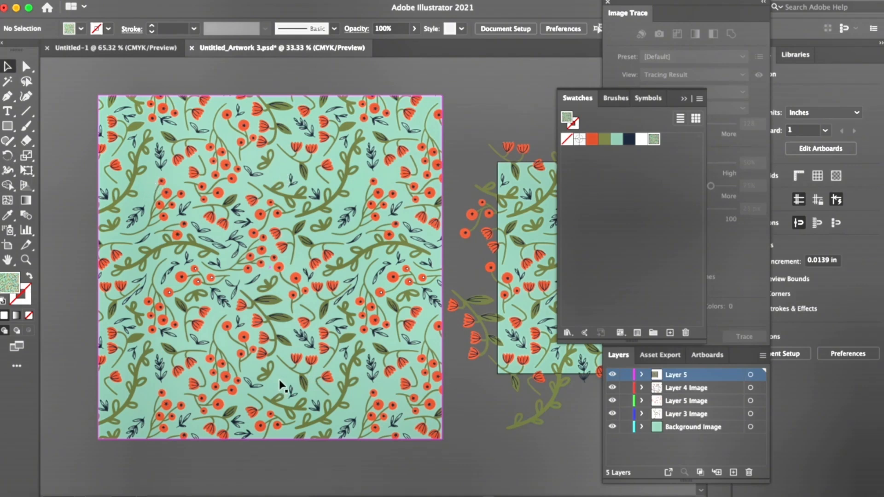
Step: Examine the pattern-filled square up close for seams, gaps and inconsistent berry centers
{"action": "key", "text": "super+equal"}
{"action": "key", "text": "super+equal"}
{"action": "key", "text": "super+equal"}
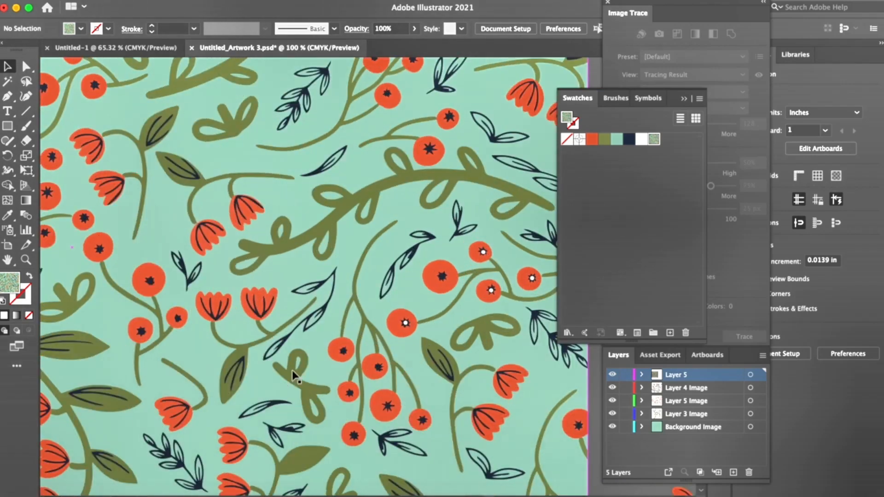
{"action": "scroll", "coordinate": [294, 377], "scroll_direction": "left", "scroll_amount": 10}
{"action": "scroll", "coordinate": [295, 377], "scroll_direction": "left", "scroll_amount": 7}
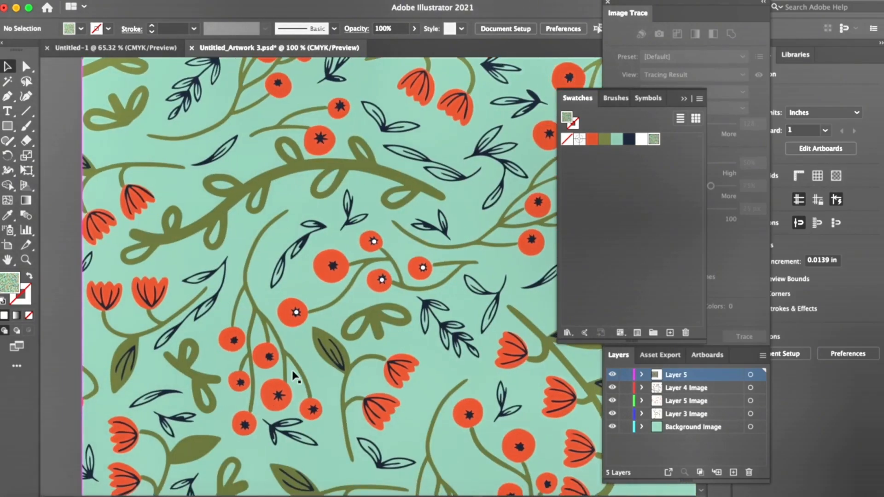
{"action": "scroll", "coordinate": [295, 377], "scroll_direction": "down", "scroll_amount": 5}
{"action": "scroll", "coordinate": [295, 377], "scroll_direction": "up", "scroll_amount": 10}
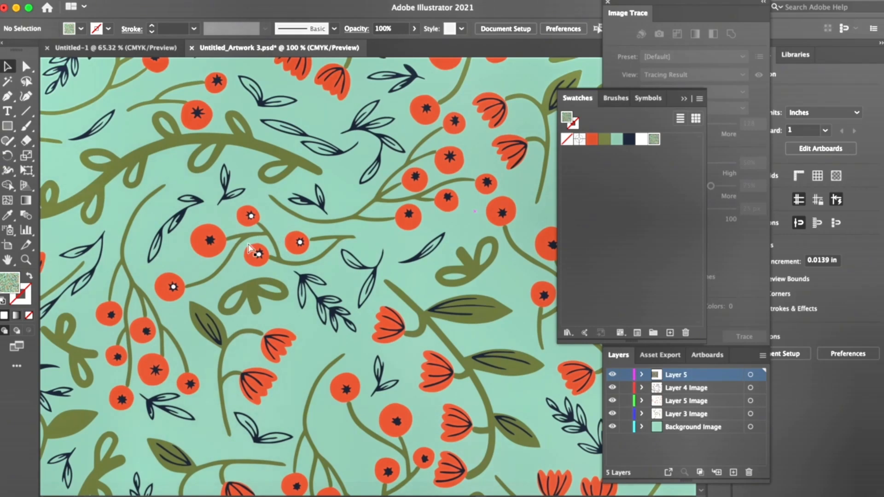
{"action": "key", "text": "super+minus"}
{"action": "key", "text": "super+minus"}
{"action": "key", "text": "super+minus"}
Step: Duplicate the white center dot from a finished berry in the original tile beside the hanging berry cluster
{"action": "scroll", "coordinate": [249, 248], "scroll_direction": "right", "scroll_amount": 5}
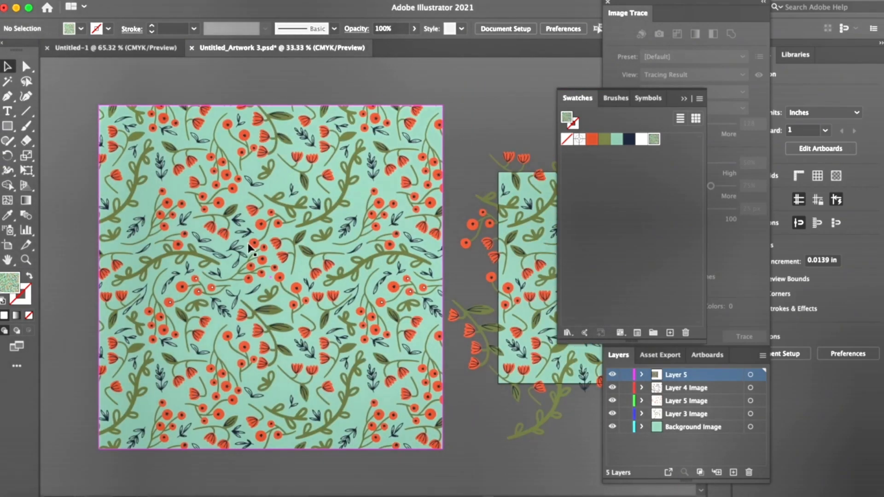
{"action": "scroll", "coordinate": [248, 247], "scroll_direction": "right", "scroll_amount": 3}
{"action": "scroll", "coordinate": [249, 247], "scroll_direction": "down", "scroll_amount": 1}
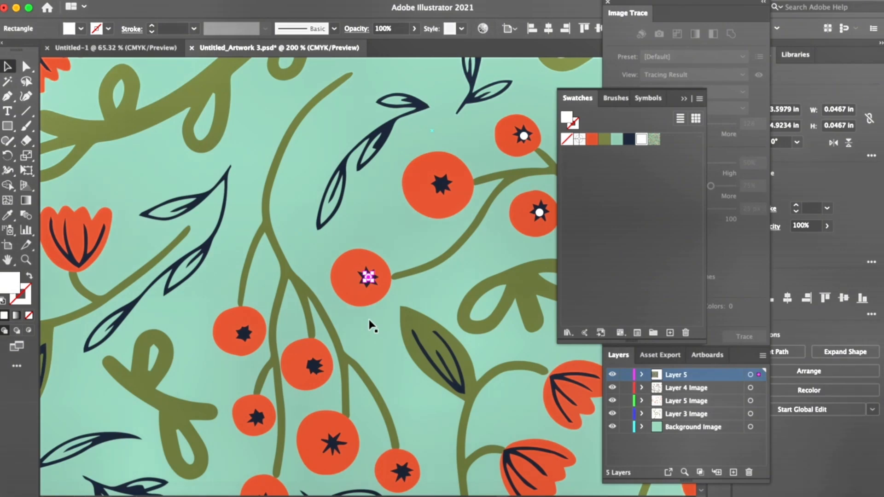
{"action": "key", "text": "super+plus"}
{"action": "scroll", "coordinate": [369, 324], "scroll_direction": "right", "scroll_amount": 4}
{"action": "scroll", "coordinate": [369, 324], "scroll_direction": "up", "scroll_amount": 2}
{"action": "left_click_drag", "start_coordinate": [277, 320], "coordinate": [258, 386]}
{"action": "key", "text": "super+minus"}
{"action": "key", "text": "super+plus"}
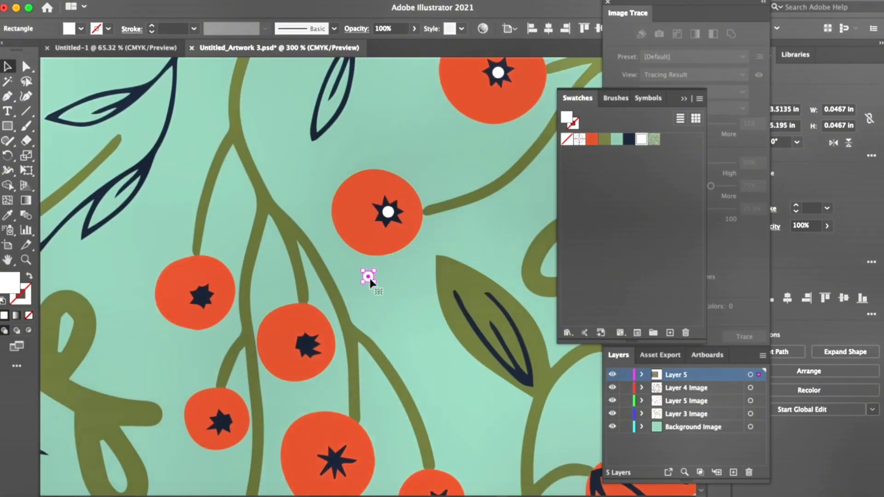
Step: Place white center dots on the berries of the hanging cluster in the middle of the tile
{"action": "scroll", "coordinate": [311, 348], "scroll_direction": "down", "scroll_amount": 3}
{"action": "key", "text": "super+v"}
{"action": "left_click_drag", "start_coordinate": [369, 278], "coordinate": [375, 405]}
{"action": "key", "text": "super+v"}
{"action": "key", "text": "super+v"}
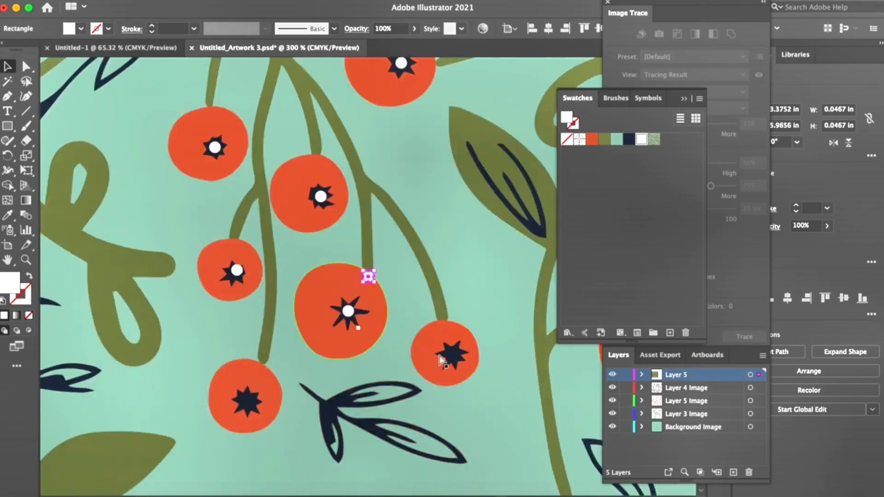
Step: Add white center dots to the berries of the lower sprig crossing the tile's left edge
{"action": "key", "text": "super+v"}
{"action": "left_click_drag", "start_coordinate": [369, 277], "coordinate": [249, 399]}
{"action": "scroll", "coordinate": [248, 400], "scroll_direction": "left", "scroll_amount": 12}
{"action": "scroll", "coordinate": [249, 399], "scroll_direction": "up", "scroll_amount": 5}
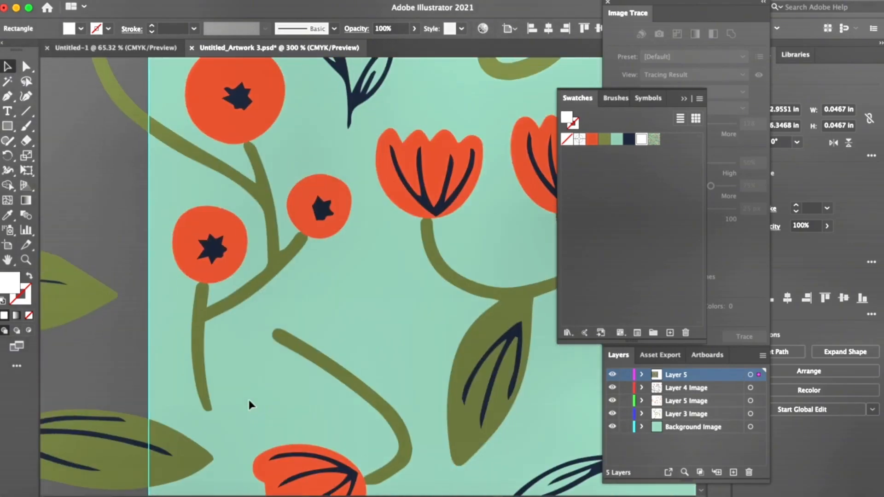
{"action": "key", "text": "super+v"}
{"action": "key", "text": "super+v"}
{"action": "left_click_drag", "start_coordinate": [368, 276], "coordinate": [242, 102]}
Step: Add white center dots to the four berries of the upper sprig outside the tile's left edge
{"action": "key", "text": "super+v"}
{"action": "scroll", "coordinate": [243, 102], "scroll_direction": "up", "scroll_amount": 10}
{"action": "key", "text": "super+v"}
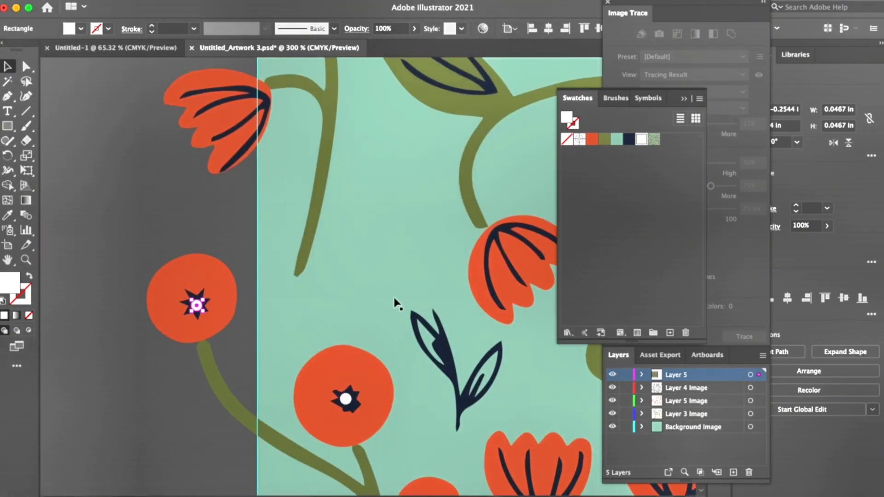
{"action": "scroll", "coordinate": [395, 303], "scroll_direction": "up", "scroll_amount": 10}
{"action": "left_click_drag", "start_coordinate": [370, 278], "coordinate": [96, 412]}
Step: Add white center dots to the berries of the upright cluster in the upper middle of the tile
{"action": "key", "text": "super+v"}
{"action": "key", "text": "super+v"}
{"action": "key", "text": "super+v"}
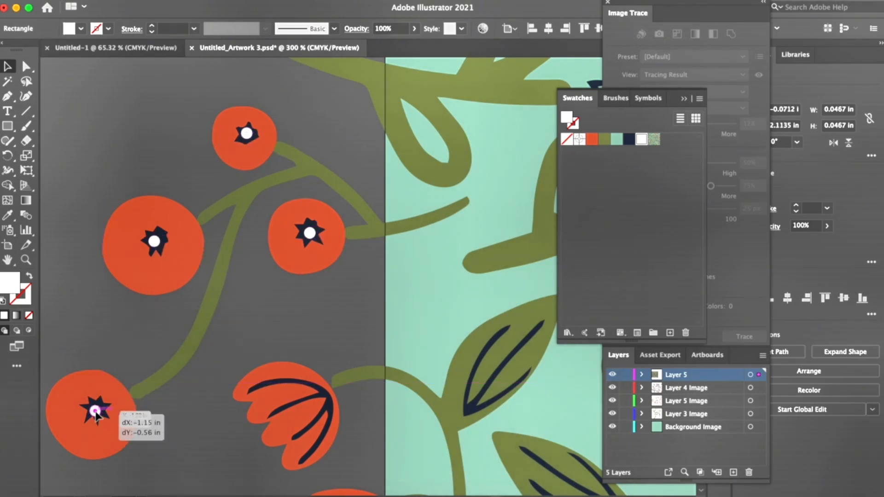
{"action": "scroll", "coordinate": [312, 379], "scroll_direction": "right", "scroll_amount": 15}
{"action": "scroll", "coordinate": [312, 379], "scroll_direction": "up", "scroll_amount": 5}
{"action": "key", "text": "super+v"}
{"action": "left_click_drag", "start_coordinate": [370, 278], "coordinate": [292, 269]}
Step: Add white center dots to the berries clustered around the tile's top edge
{"action": "key", "text": "super+v"}
{"action": "left_click_drag", "start_coordinate": [370, 278], "coordinate": [249, 166]}
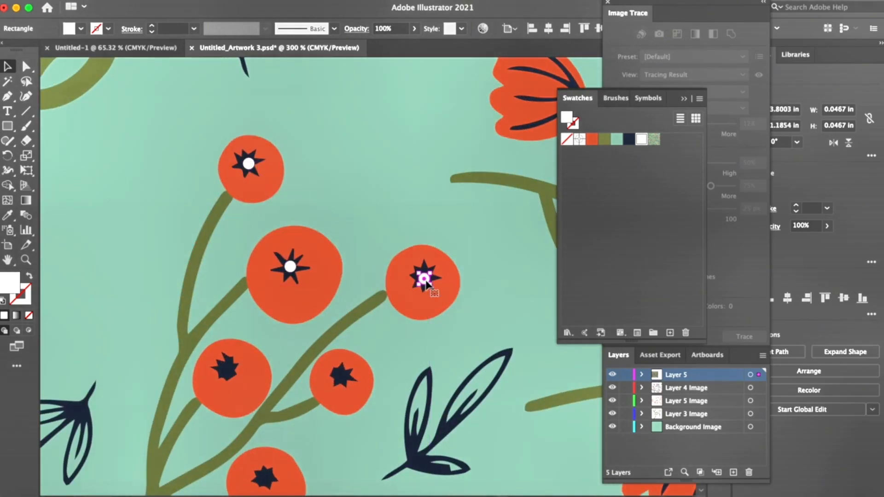
{"action": "scroll", "coordinate": [426, 282], "scroll_direction": "down", "scroll_amount": 5}
{"action": "scroll", "coordinate": [426, 282], "scroll_direction": "left", "scroll_amount": 3}
{"action": "key", "text": "super+v"}
{"action": "left_click_drag", "start_coordinate": [369, 278], "coordinate": [381, 205]}
{"action": "scroll", "coordinate": [408, 349], "scroll_direction": "right", "scroll_amount": 10}
{"action": "scroll", "coordinate": [408, 349], "scroll_direction": "up", "scroll_amount": 5}
{"action": "key", "text": "super+v"}
{"action": "scroll", "coordinate": [373, 184], "scroll_direction": "up", "scroll_amount": 3}
Step: Add white center dots to the upper-right berries and the topmost berries of the right-side cluster
{"action": "key", "text": "super+v"}
{"action": "scroll", "coordinate": [424, 241], "scroll_direction": "up", "scroll_amount": 4}
{"action": "key", "text": "super+v"}
Step: Add white center dots to the remaining berries of the right-side cluster and the large berry just inside the right edge
{"action": "key", "text": "super+v"}
{"action": "left_click_drag", "start_coordinate": [266, 172], "coordinate": [268, 175]}
{"action": "scroll", "coordinate": [488, 284], "scroll_direction": "right", "scroll_amount": 10}
{"action": "key", "text": "super+v"}
{"action": "left_click_drag", "start_coordinate": [368, 278], "coordinate": [306, 279]}
{"action": "key", "text": "super+v"}
{"action": "key", "text": "super+v"}
{"action": "key", "text": "super+v"}
{"action": "left_click_drag", "start_coordinate": [369, 278], "coordinate": [394, 315]}
{"action": "scroll", "coordinate": [391, 317], "scroll_direction": "down", "scroll_amount": 5}
{"action": "key", "text": "super+v"}
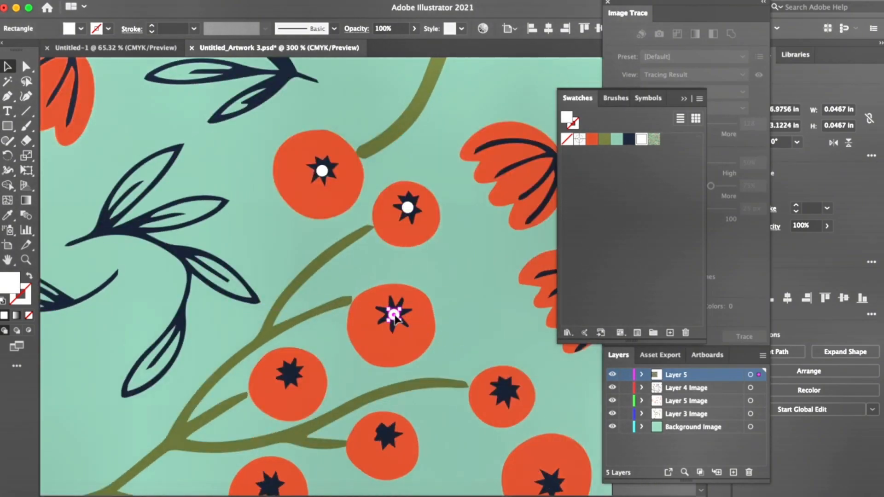
{"action": "scroll", "coordinate": [394, 315], "scroll_direction": "down", "scroll_amount": 5}
{"action": "key", "text": "super+v"}
{"action": "left_click_drag", "start_coordinate": [369, 278], "coordinate": [391, 244]}
Step: Add white center dots to the lower-right berries and the upper berries of the cluster crossing the tile's bottom edge
{"action": "key", "text": "super+v"}
{"action": "scroll", "coordinate": [391, 244], "scroll_direction": "right", "scroll_amount": 4}
{"action": "left_click_drag", "start_coordinate": [270, 294], "coordinate": [408, 215]}
{"action": "key", "text": "super+v"}
{"action": "left_click_drag", "start_coordinate": [368, 278], "coordinate": [452, 309]}
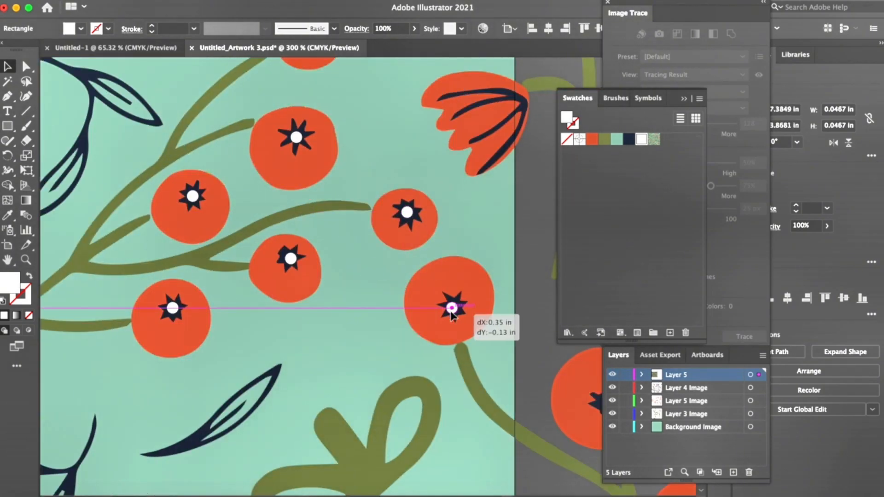
{"action": "scroll", "coordinate": [440, 315], "scroll_direction": "down", "scroll_amount": 15}
{"action": "key", "text": "super+v"}
{"action": "left_click_drag", "start_coordinate": [368, 278], "coordinate": [306, 234]}
Step: Add white center dots to the remaining berries hanging below the tile's bottom edge
{"action": "key", "text": "super+v"}
{"action": "left_click_drag", "start_coordinate": [368, 278], "coordinate": [281, 388]}
{"action": "key", "text": "super+v"}
{"action": "scroll", "coordinate": [281, 388], "scroll_direction": "down", "scroll_amount": 8}
{"action": "key", "text": "super+v"}
{"action": "left_click_drag", "start_coordinate": [368, 278], "coordinate": [217, 363]}
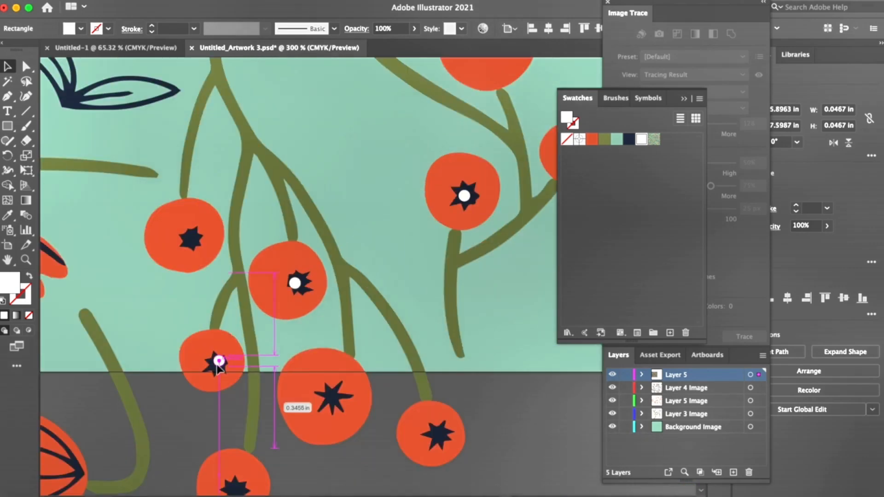
{"action": "scroll", "coordinate": [259, 354], "scroll_direction": "down", "scroll_amount": 4}
{"action": "key", "text": "super+v"}
{"action": "left_click_drag", "start_coordinate": [369, 277], "coordinate": [482, 341]}
{"action": "key", "text": "super+v"}
{"action": "key", "text": "super+v"}
{"action": "scroll", "coordinate": [482, 341], "scroll_direction": "left", "scroll_amount": 12}
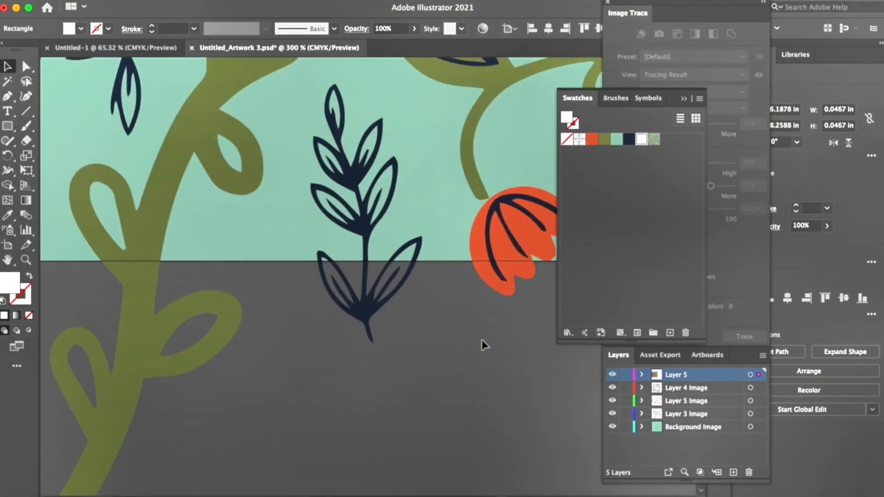
{"action": "key", "text": "super+minus"}
{"action": "scroll", "coordinate": [482, 346], "scroll_direction": "up", "scroll_amount": 5}
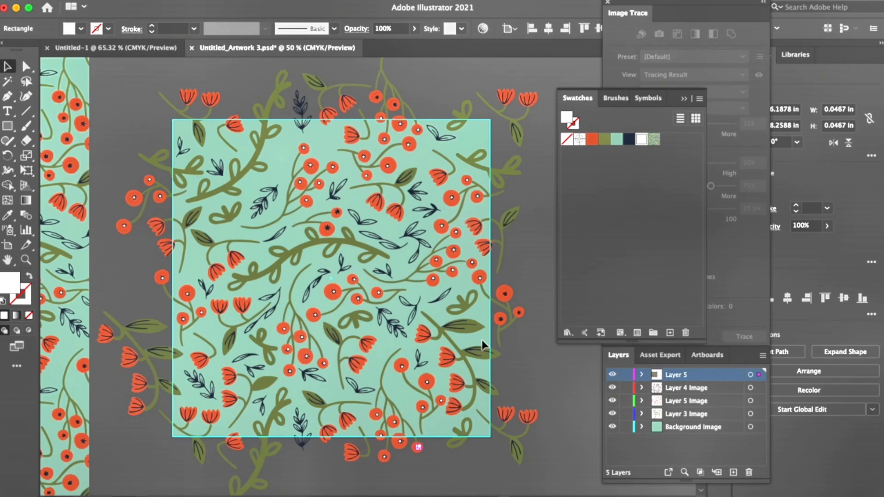
Step: Copy the lower-middle navy leaf sprig onto the tile's upper-right corner and repeat it 8 in to the left at the opposite corner
{"action": "left_click_drag", "start_coordinate": [395, 326], "coordinate": [505, 119]}
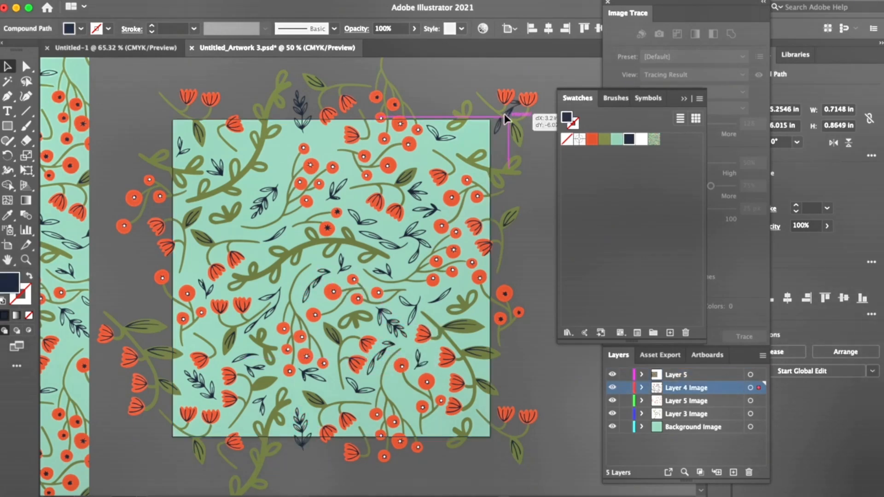
{"action": "left_click", "coordinate": [743, 252]}
{"action": "left_click", "coordinate": [313, 0]}
{"action": "left_click", "coordinate": [437, 317]}
{"action": "left_click", "coordinate": [798, 111]}
{"action": "type", "text": "-8"}
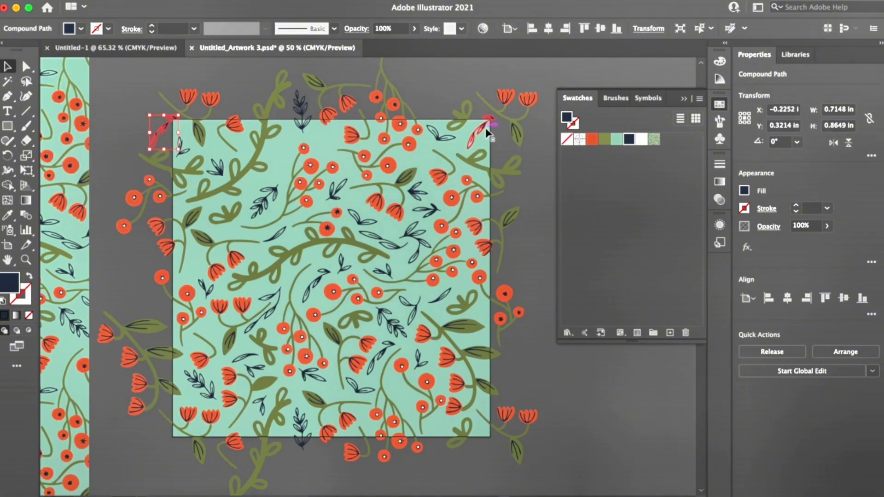
{"action": "left_click", "coordinate": [488, 133], "text": "shift"}
{"action": "left_click_drag", "start_coordinate": [786, 125], "coordinate": [798, 125]}
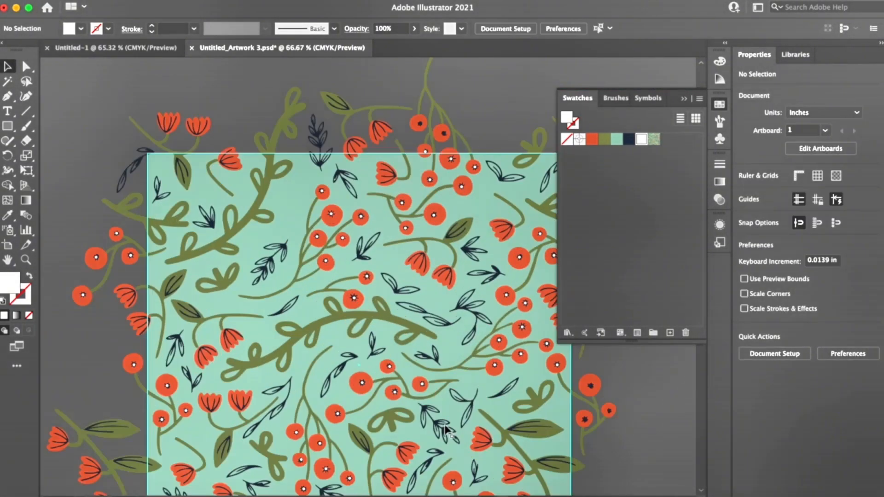
Step: Add white center dots to the two bare berries above the central curved vine
{"action": "left_click_drag", "start_coordinate": [435, 265], "coordinate": [480, 207]}
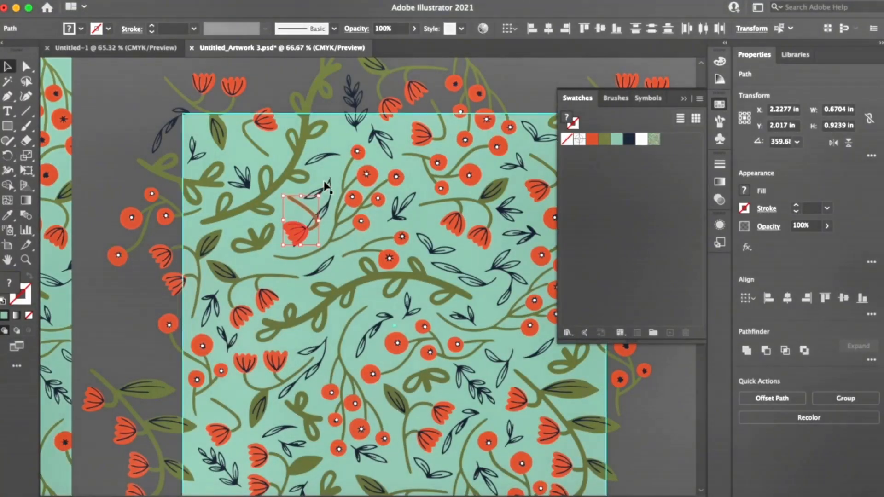
Step: Replace the navy sprig in the tile's upper-left area and rotate a navy leaf sprig into the gap beside the curved vine
{"action": "left_click", "coordinate": [325, 182]}
{"action": "key", "text": "Delete"}
{"action": "left_click_drag", "start_coordinate": [518, 275], "coordinate": [170, 130]}
{"action": "key", "text": "r"}
{"action": "key", "text": "v"}
{"action": "left_click_drag", "start_coordinate": [329, 182], "coordinate": [330, 180]}
{"action": "key", "text": "r"}
{"action": "left_click_drag", "start_coordinate": [287, 140], "coordinate": [273, 162]}
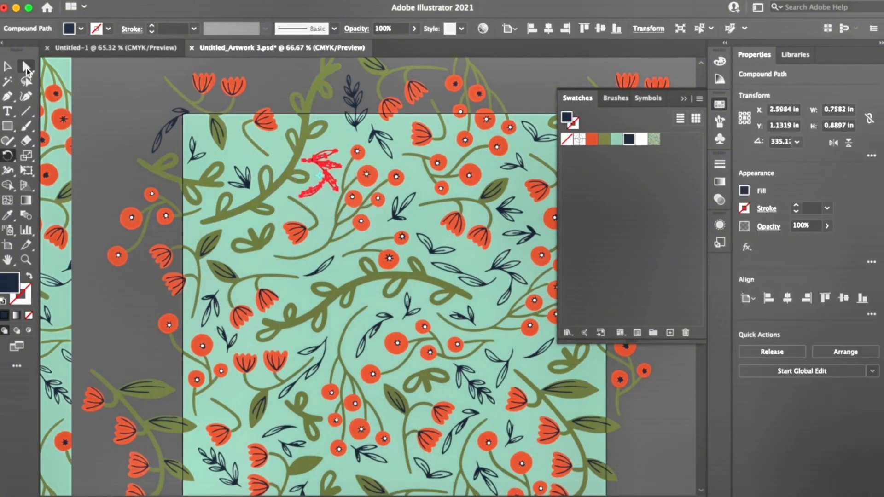
Step: Nudge the red flower below the rotated navy sprig slightly to balance the spacing
{"action": "left_click", "coordinate": [8, 66]}
{"action": "left_click_drag", "start_coordinate": [294, 232], "coordinate": [297, 236]}
{"action": "key", "text": "super+minus"}
{"action": "key", "text": "super+minus"}
{"action": "key", "text": "super+minus"}
{"action": "left_click", "coordinate": [297, 115]}
{"action": "key", "text": "super+equal"}
{"action": "key", "text": "super+equal"}
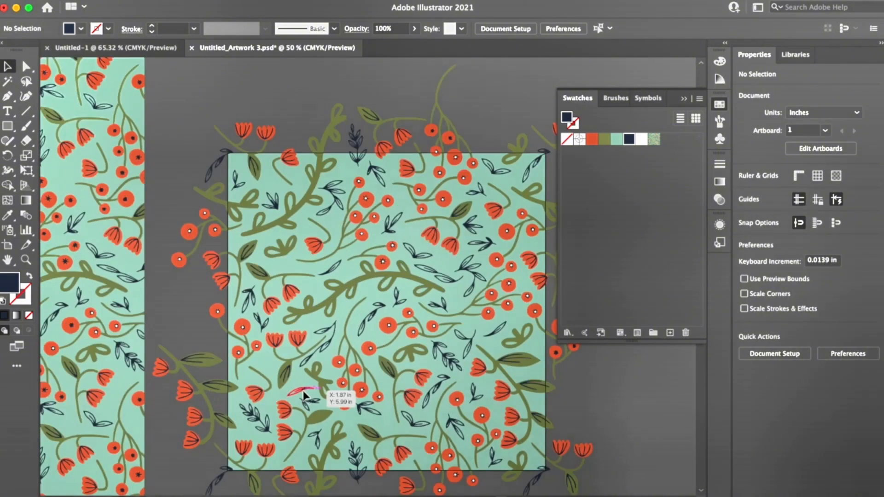
Step: Clear the selection of the small lower-left leaf and select all artwork
{"action": "left_click", "coordinate": [304, 395]}
{"action": "left_click", "coordinate": [221, 86]}
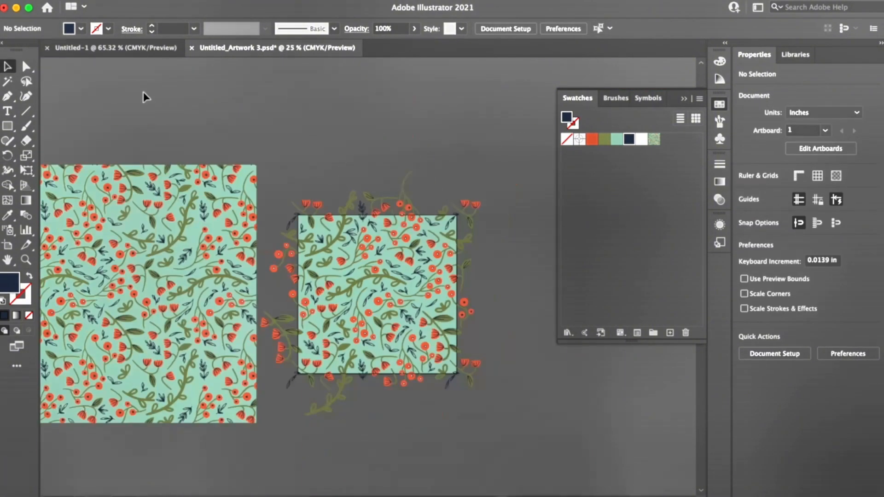
{"action": "key", "text": "super+a"}
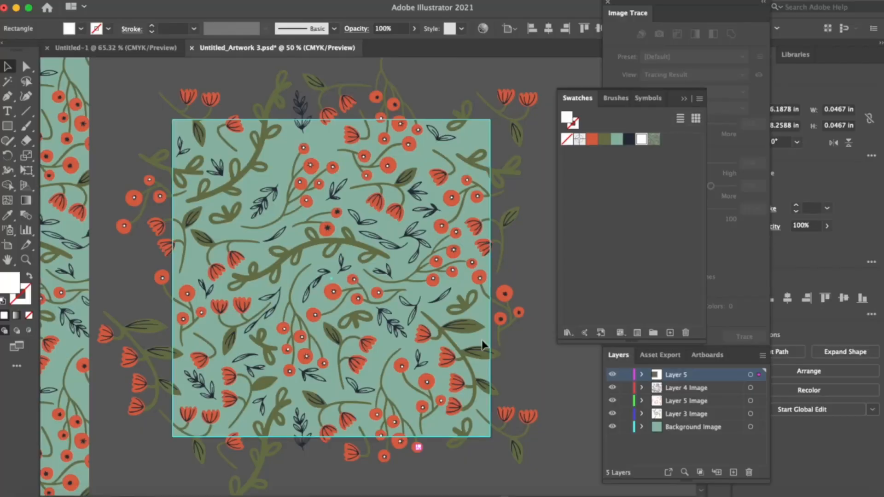
Step: Place a copy of the navy leaf sprig across the tile's upper-right corner and open its horizontal position for editing
{"action": "left_click", "coordinate": [317, 291]}
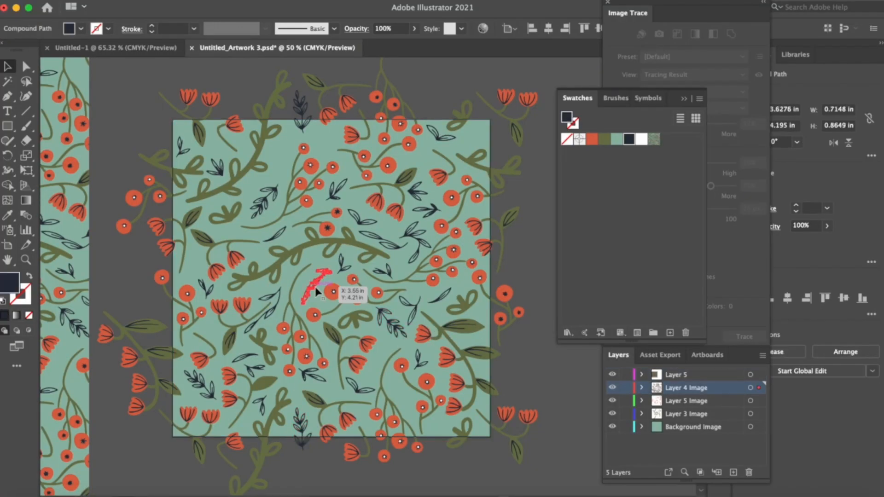
{"action": "left_click_drag", "start_coordinate": [382, 357], "coordinate": [481, 132]}
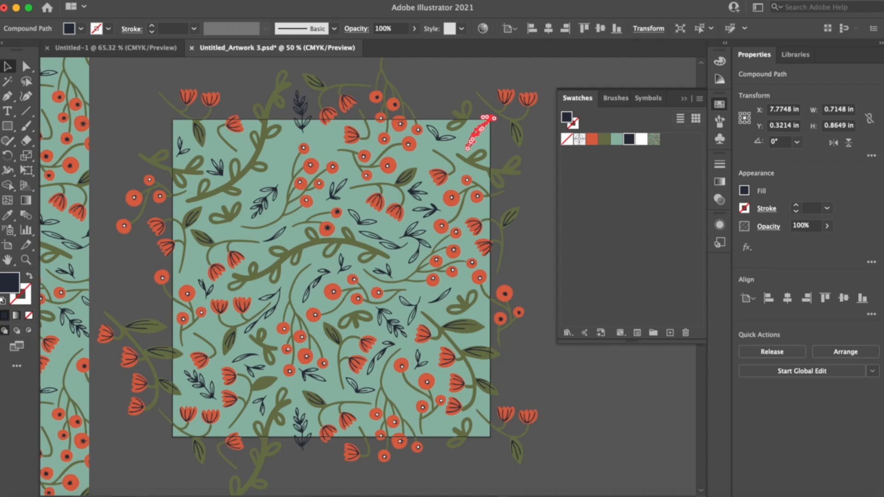
{"action": "left_click", "coordinate": [796, 110]}
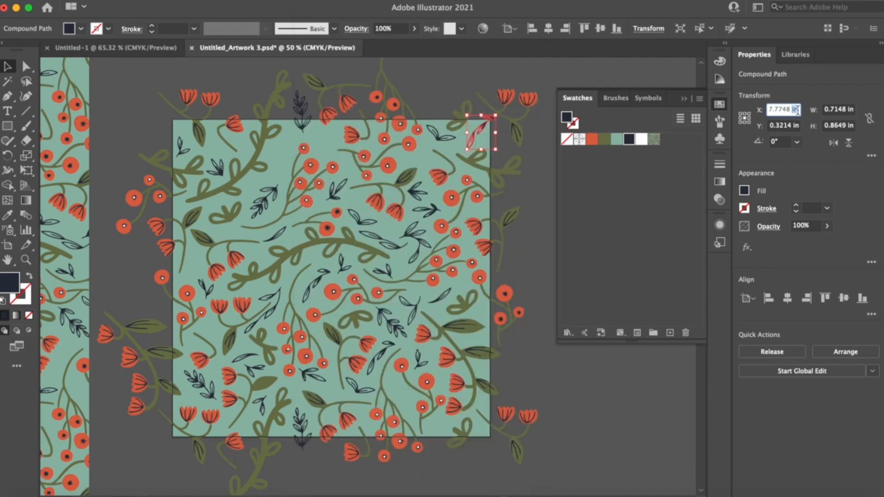